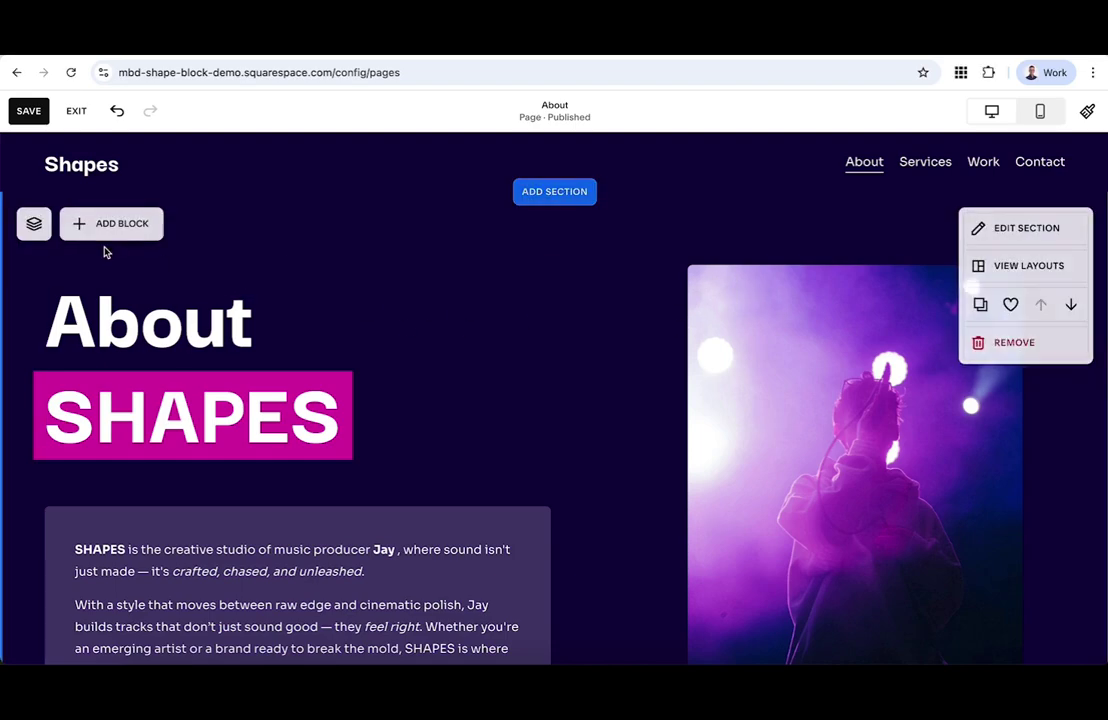
Step: Add a Shape block and resize it over the concert photo on the About page
click(94, 224)
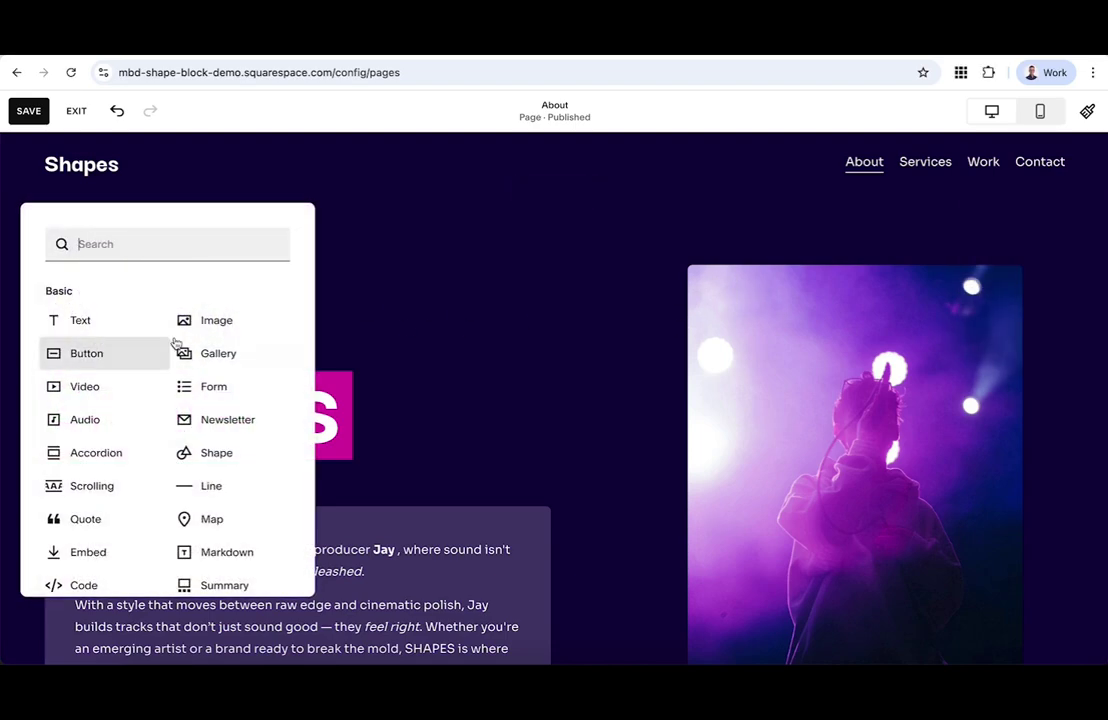
click(180, 452)
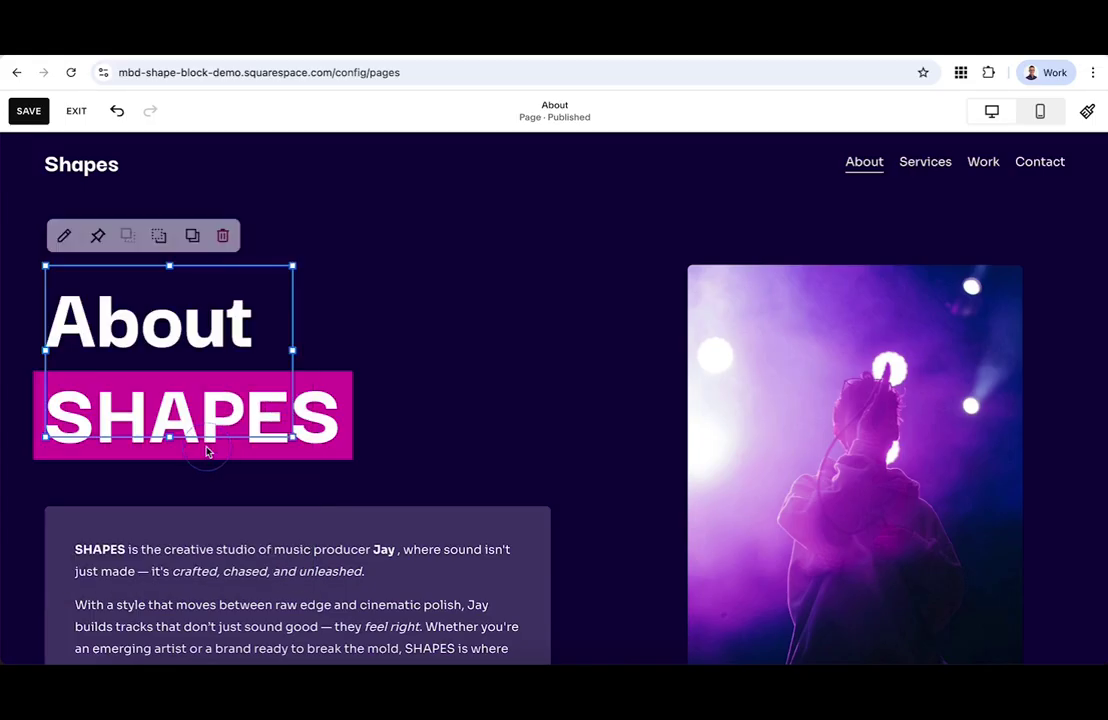
drag(225, 309, 848, 307)
scroll(660, 456, down, 2)
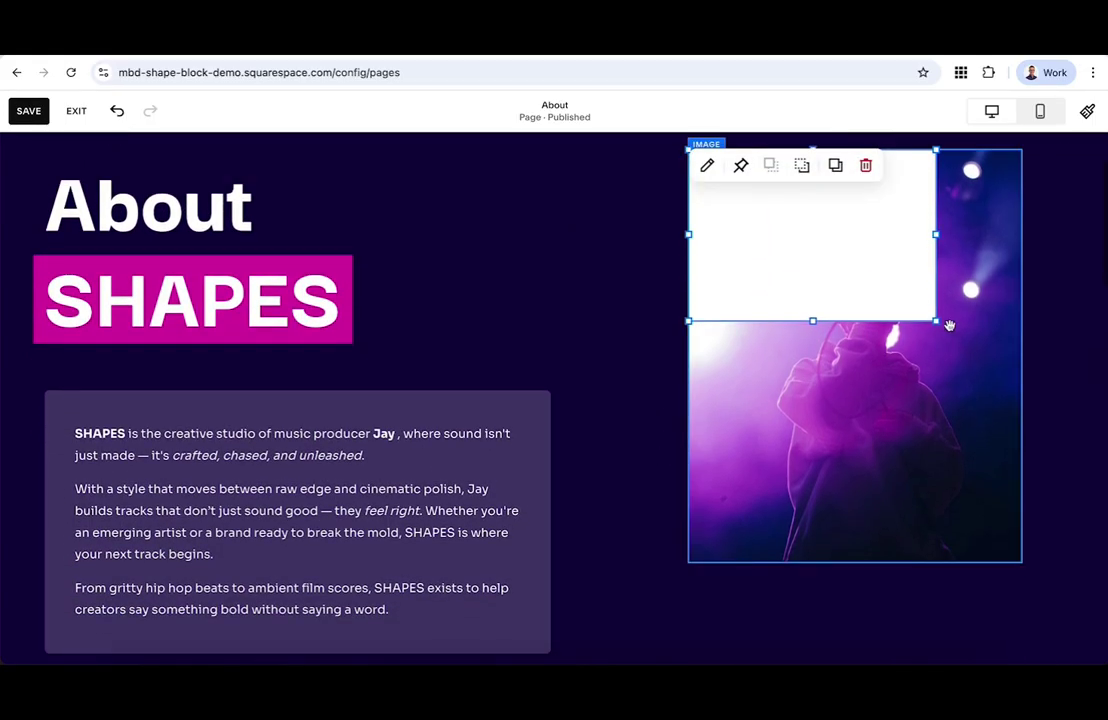
drag(935, 319, 1010, 561)
Step: Set the shape's fill colour to magenta
click(705, 167)
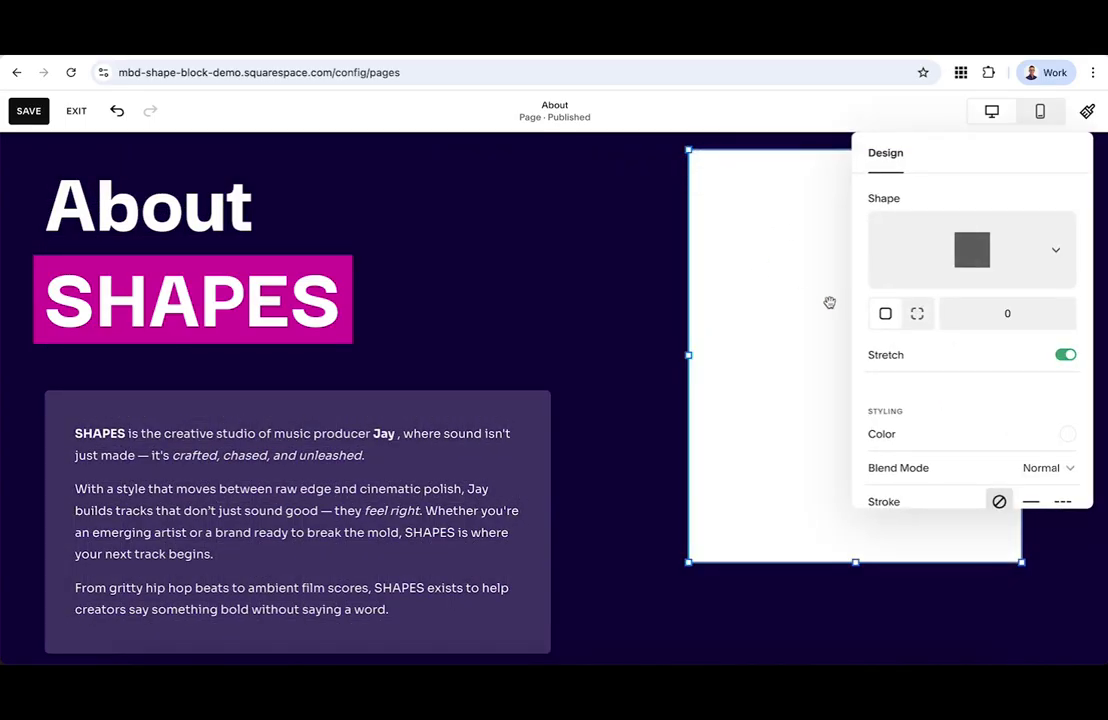
scroll(1014, 425, down, 1)
scroll(1014, 425, down, 3)
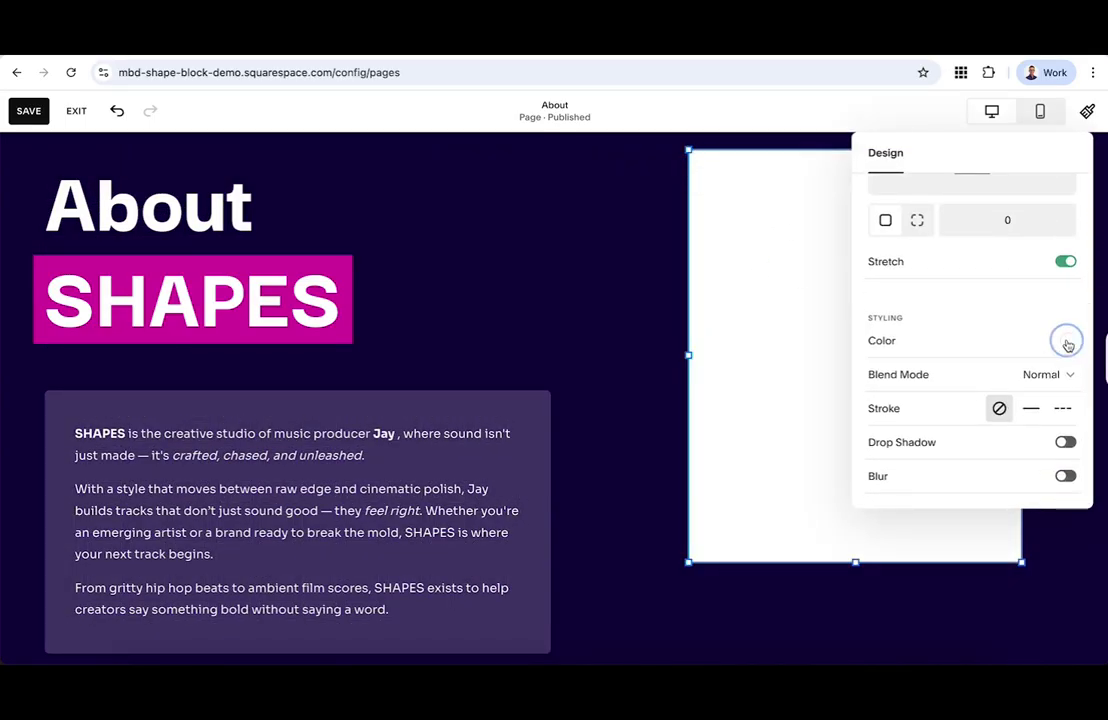
click(1066, 341)
click(985, 324)
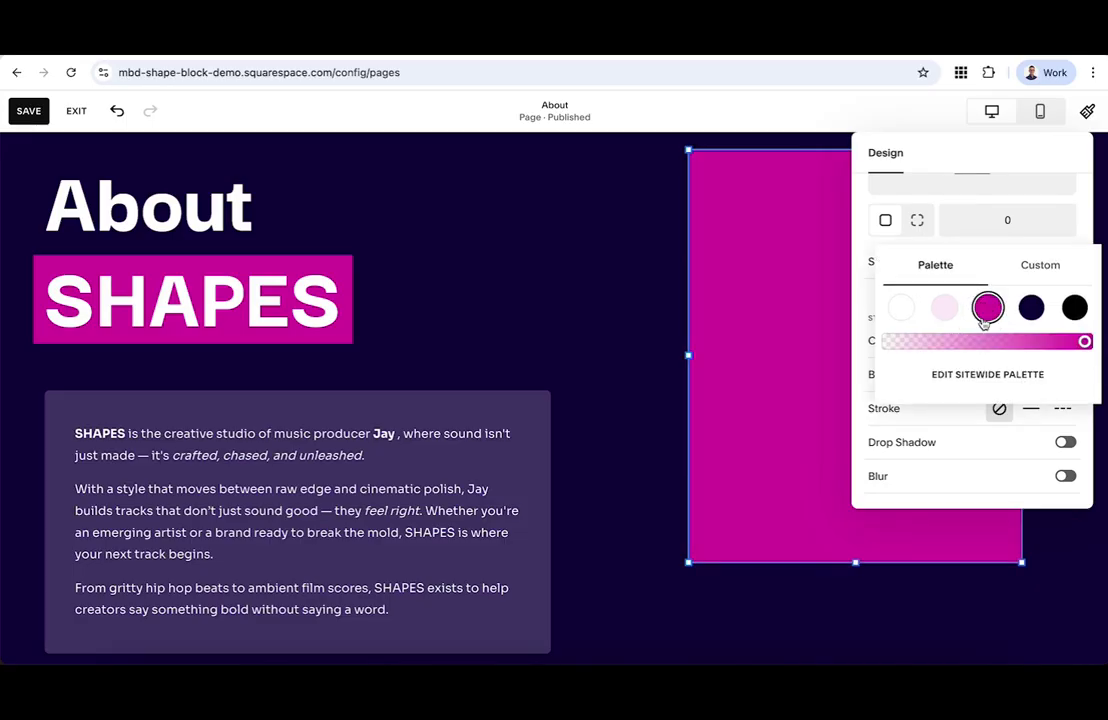
click(903, 504)
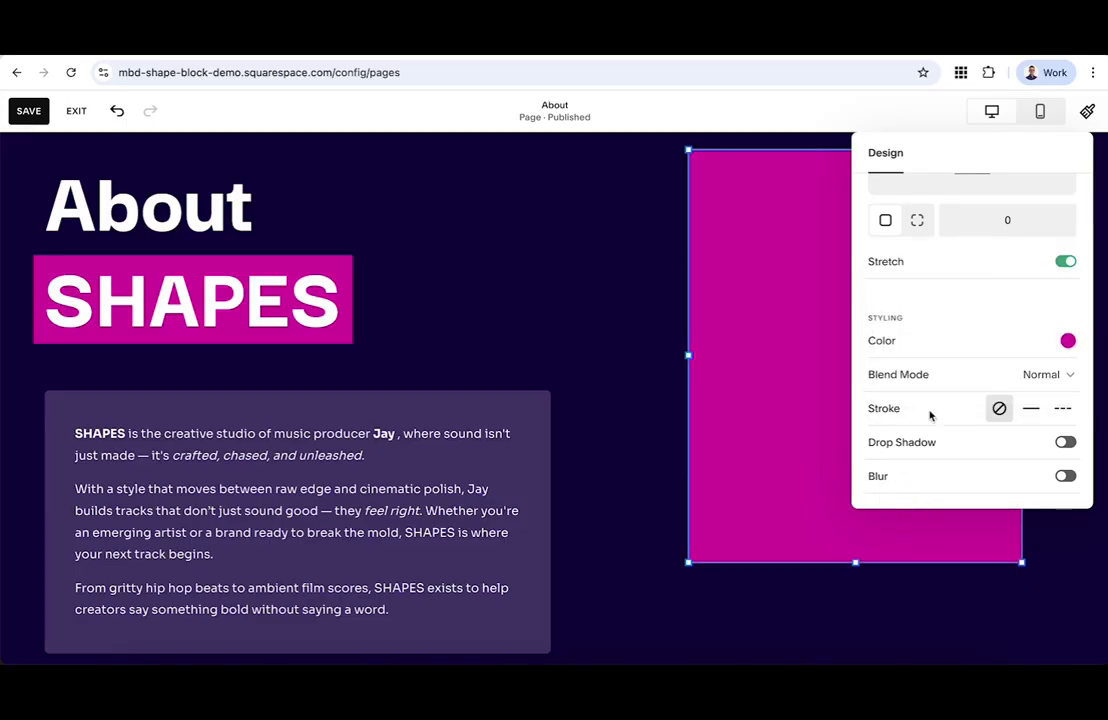
Step: Give the shape a thin solid magenta border with custom thickness
click(1032, 410)
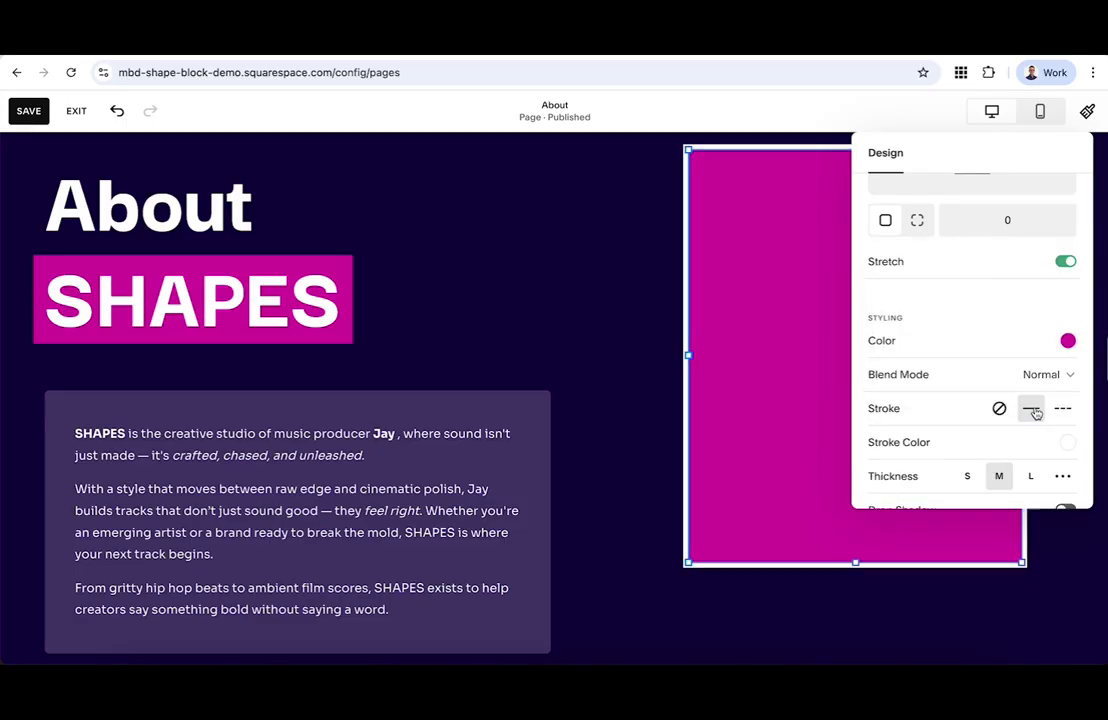
scroll(961, 410, down, 1)
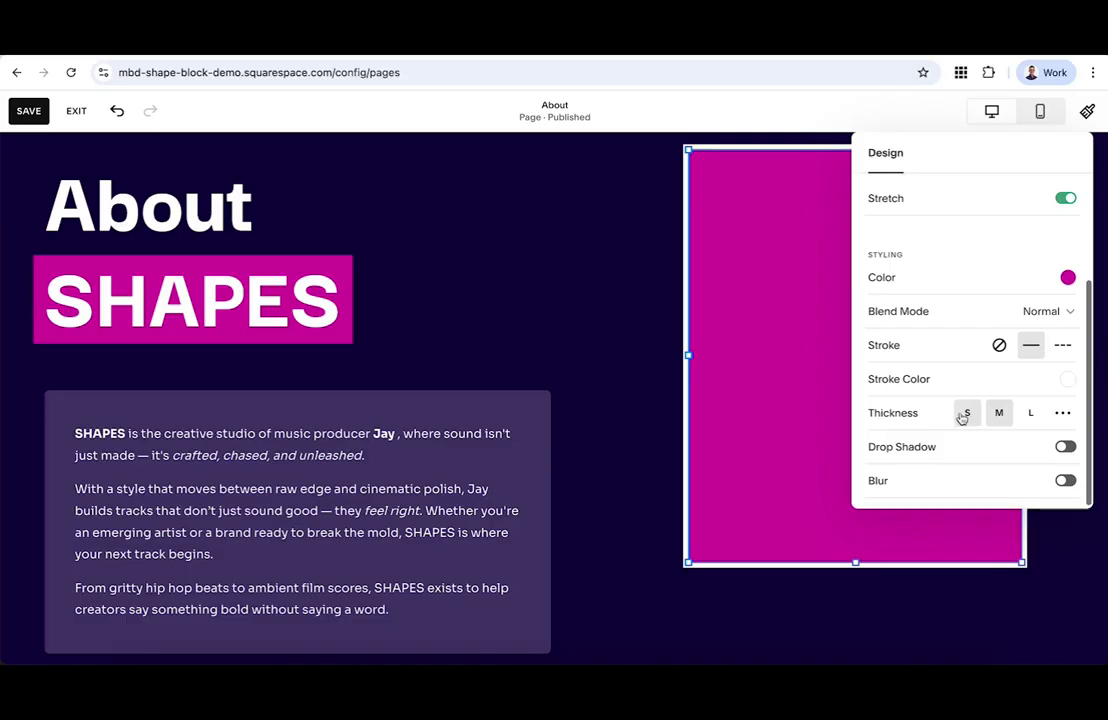
click(1068, 381)
click(987, 358)
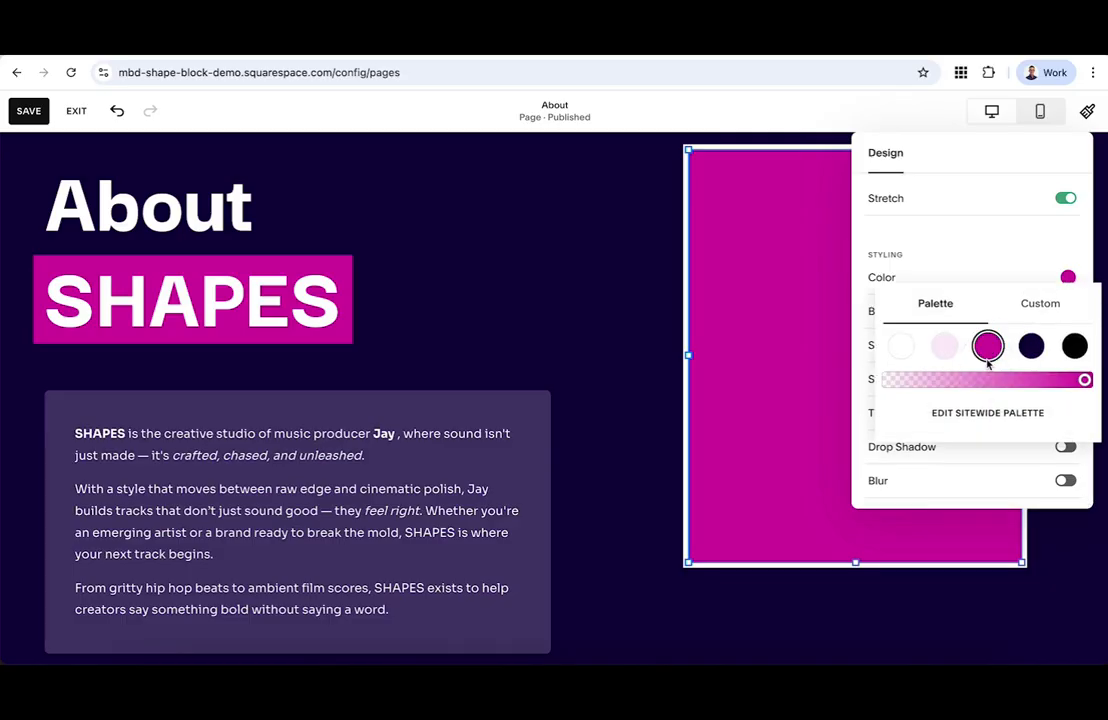
click(856, 400)
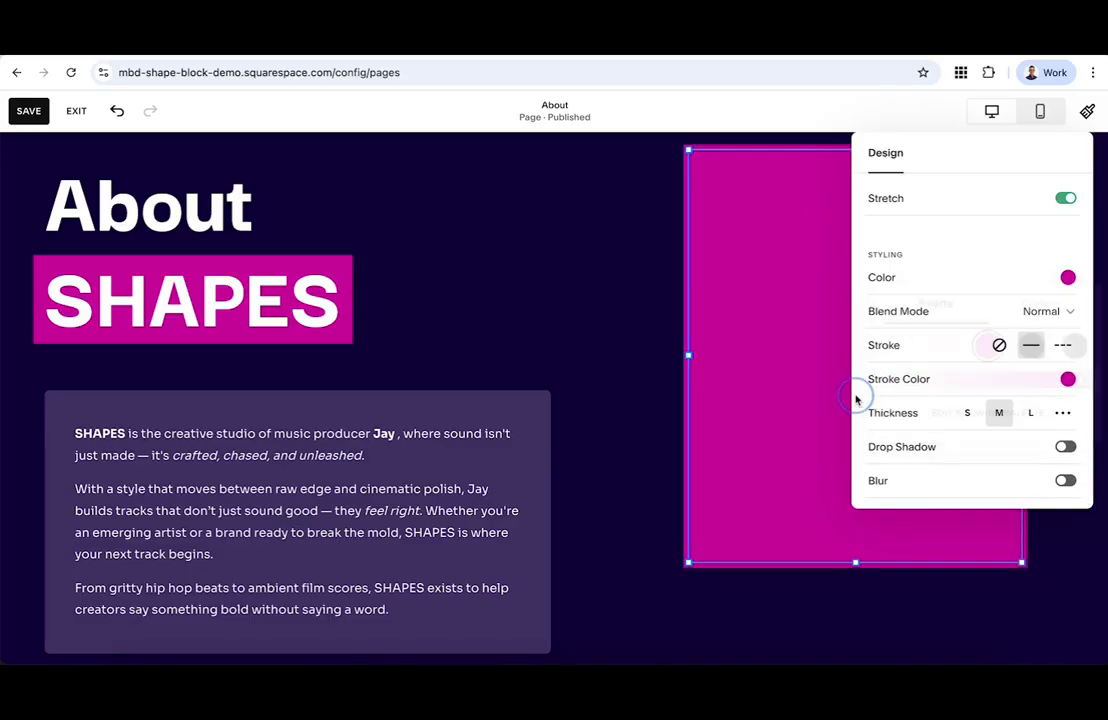
scroll(935, 390, down, 1)
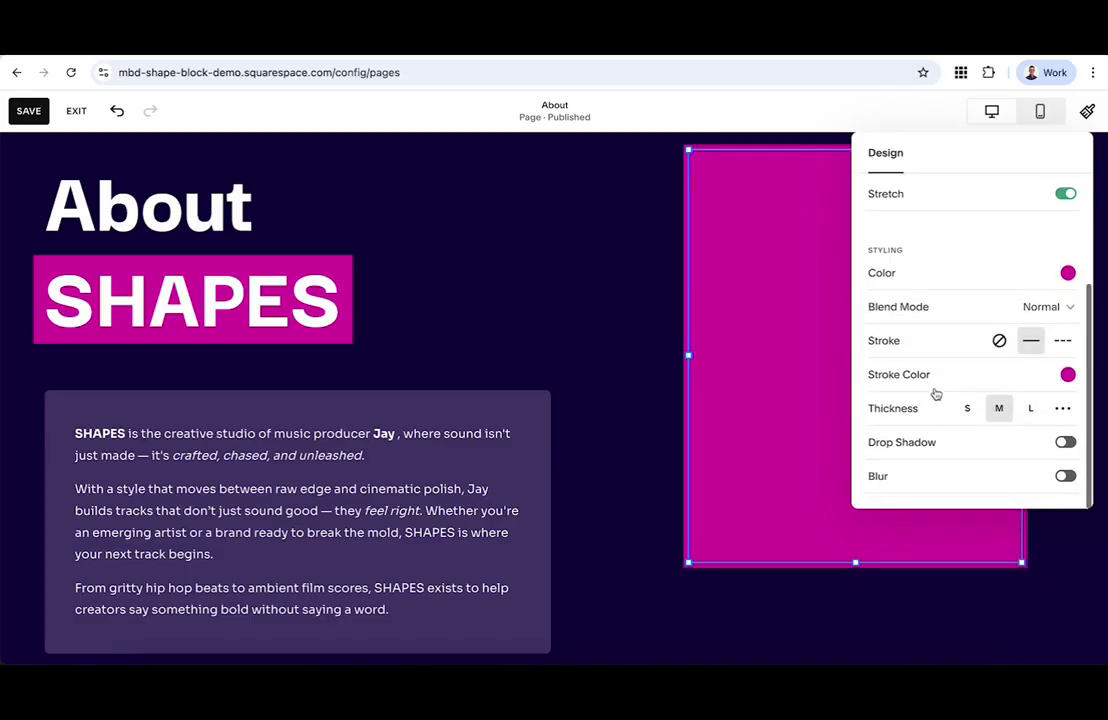
click(1060, 412)
drag(888, 441, 877, 441)
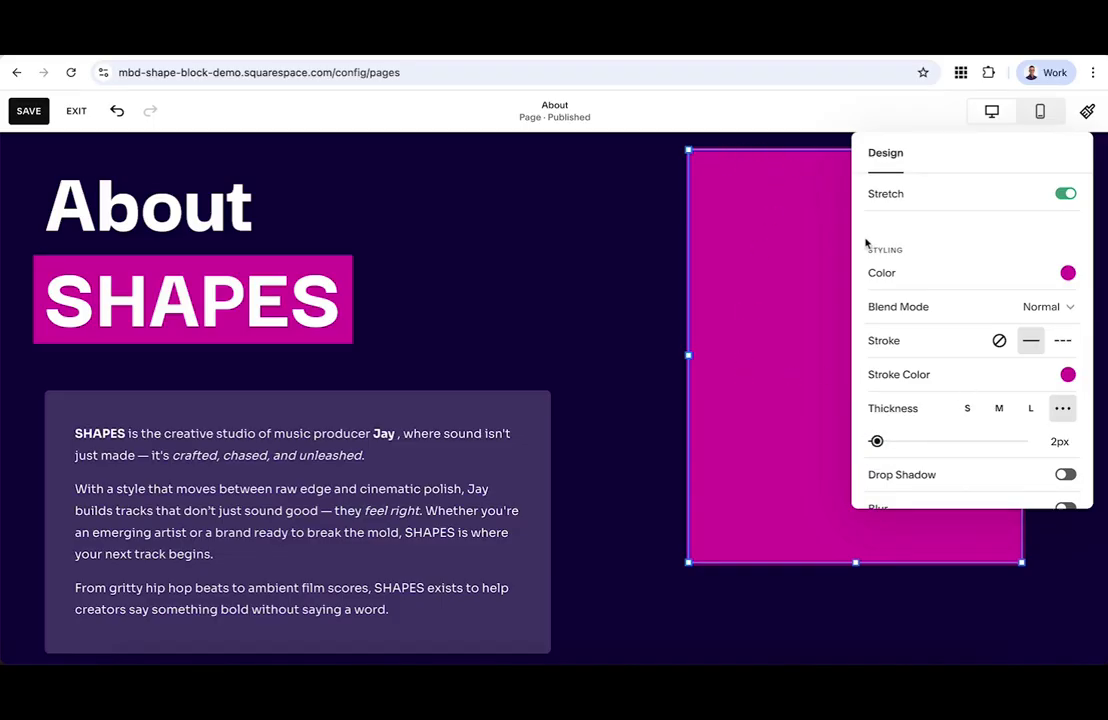
Step: Set the corner radius to 6 and send the shape behind the concert photo
scroll(900, 260, up, 3)
click(1009, 312)
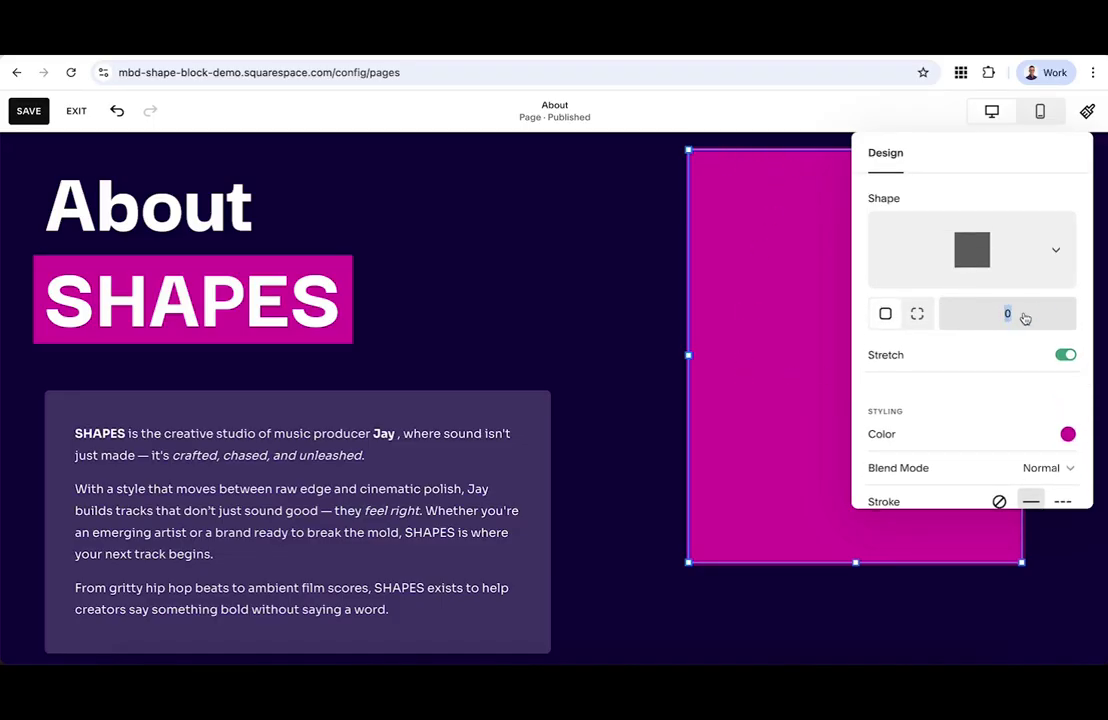
text(6)
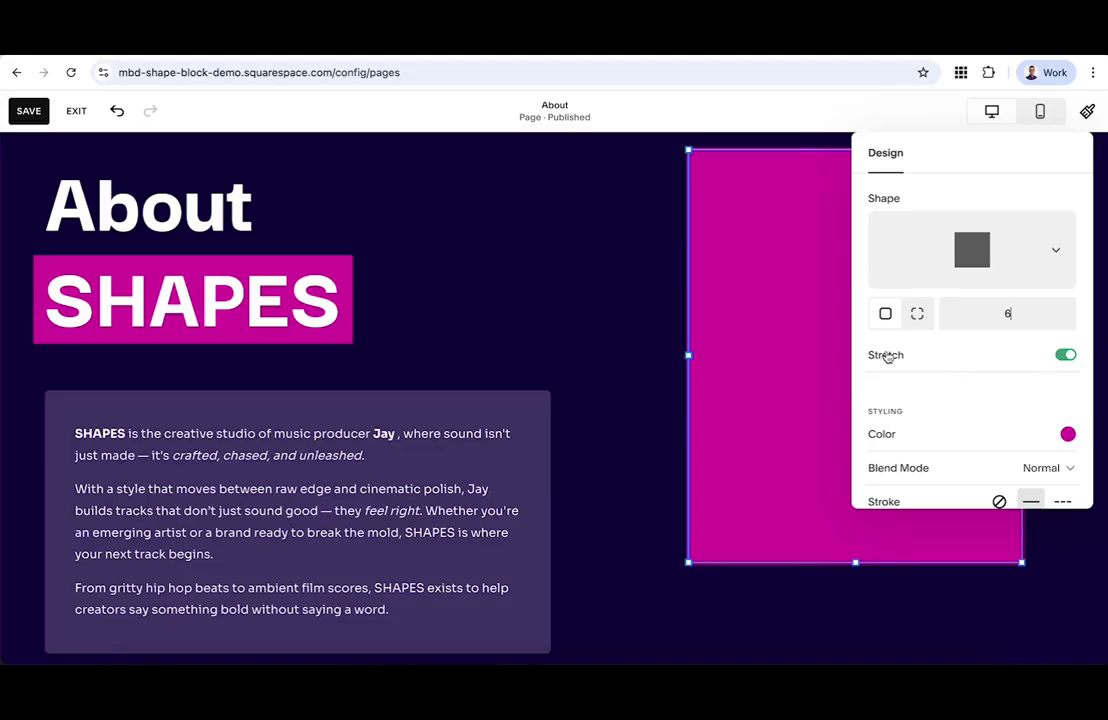
click(759, 601)
click(777, 330)
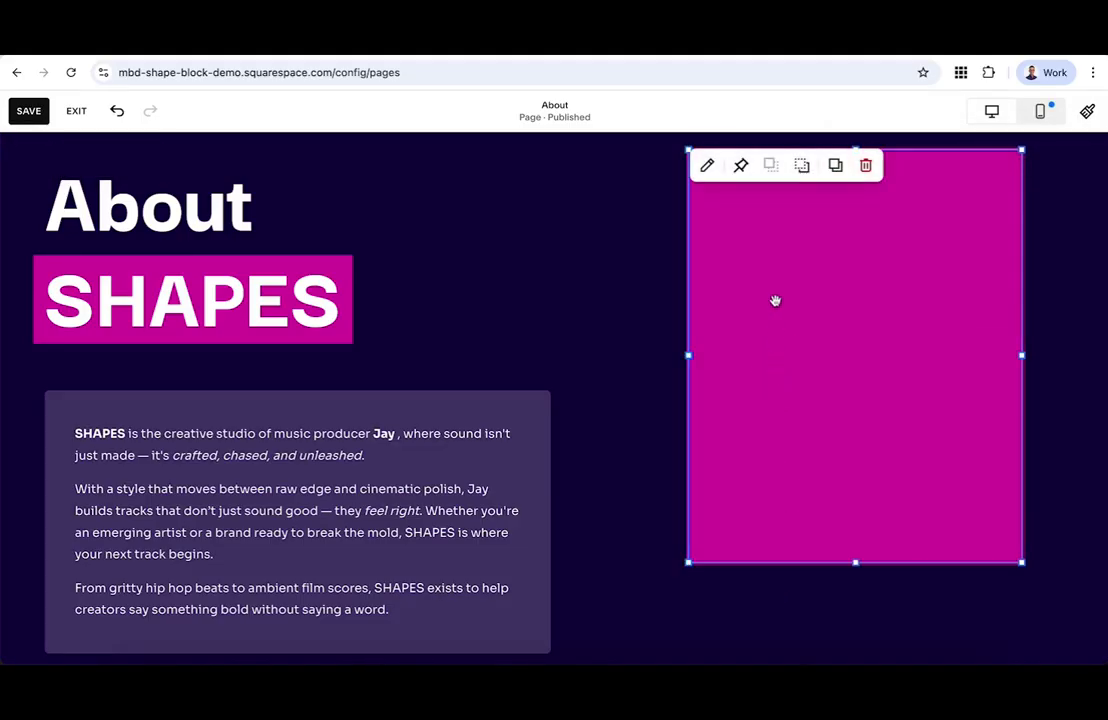
click(802, 166)
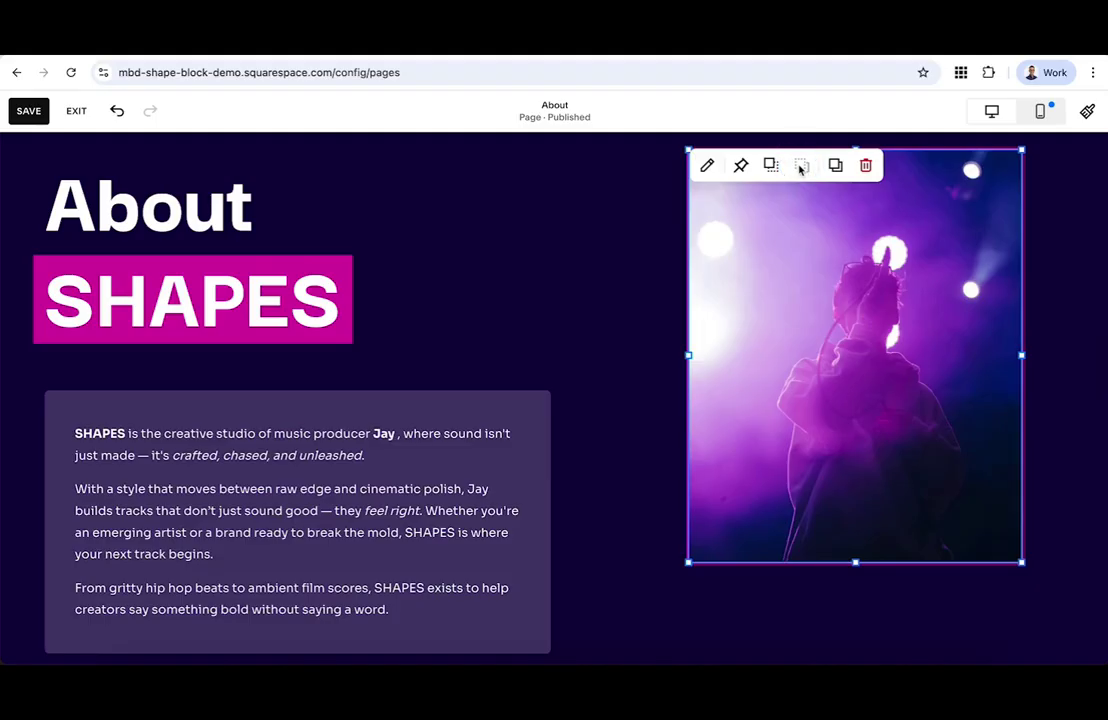
click(632, 261)
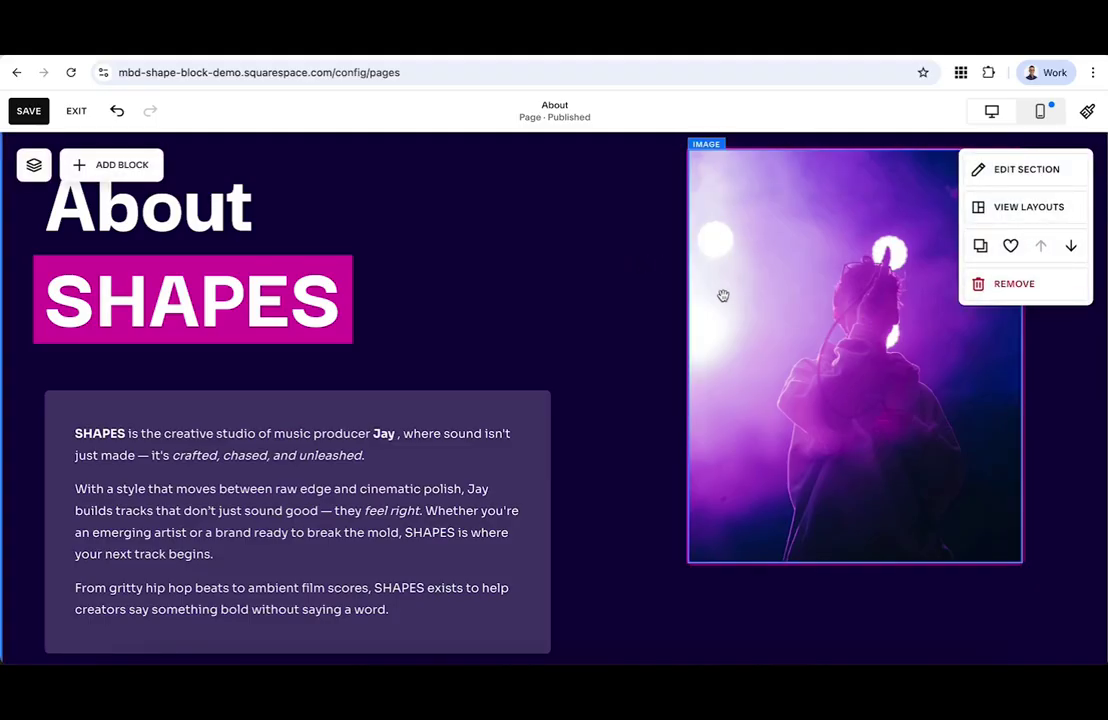
scroll(697, 235, up, 1)
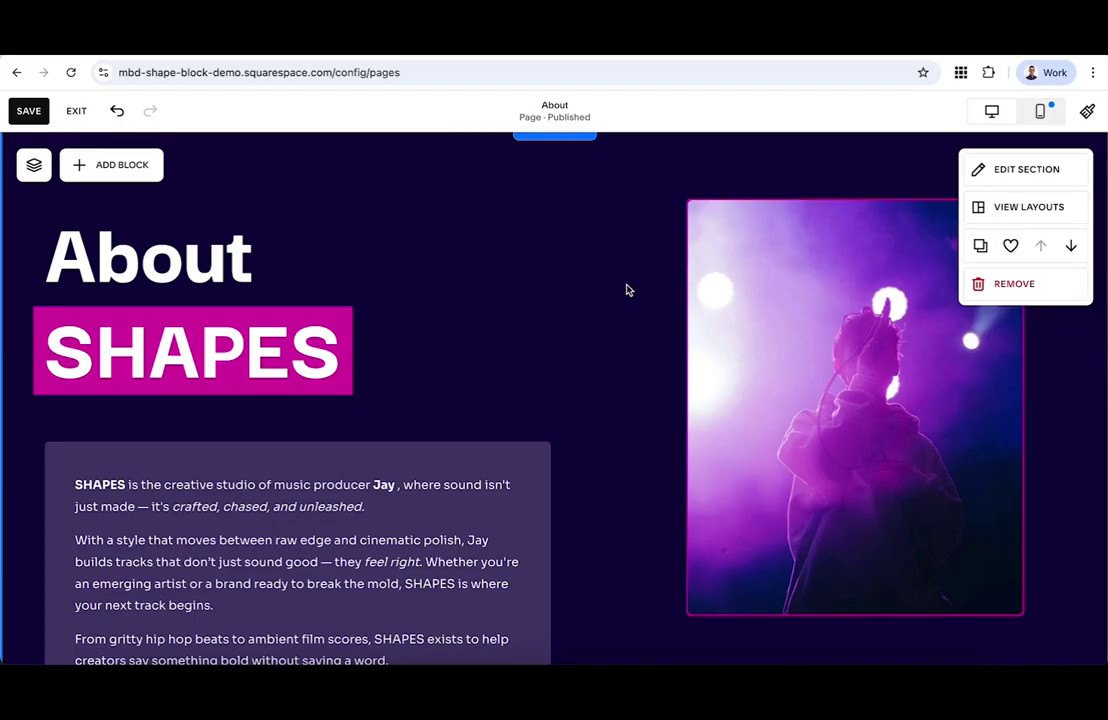
scroll(626, 290, down, 10)
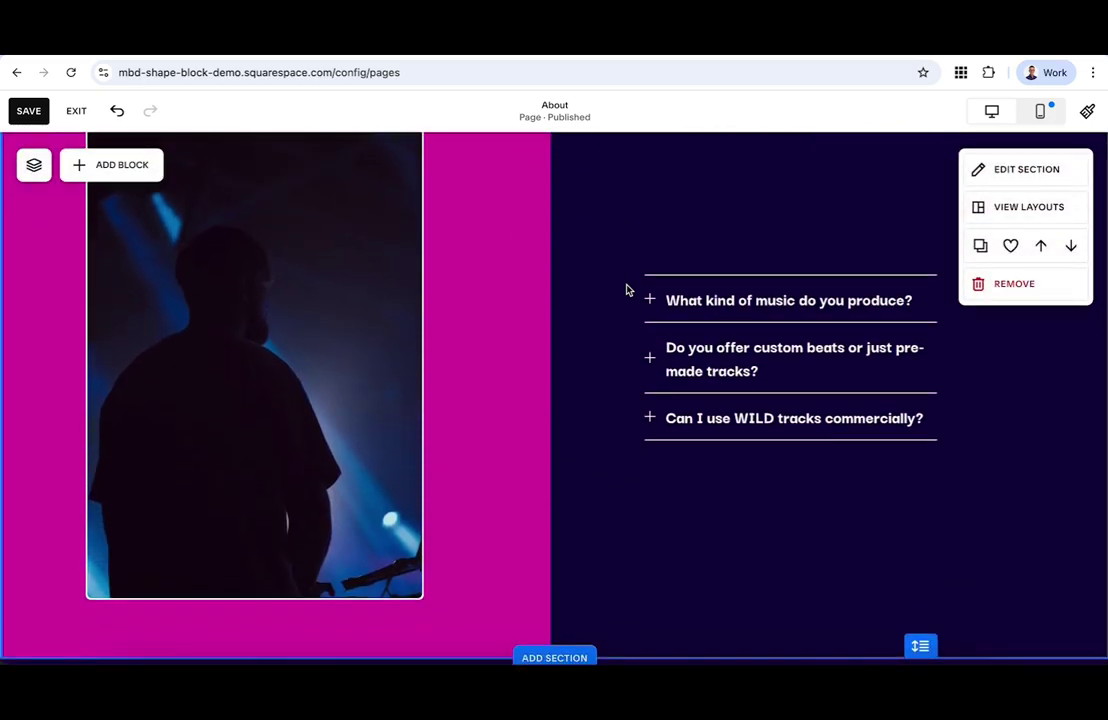
scroll(626, 290, up, 2)
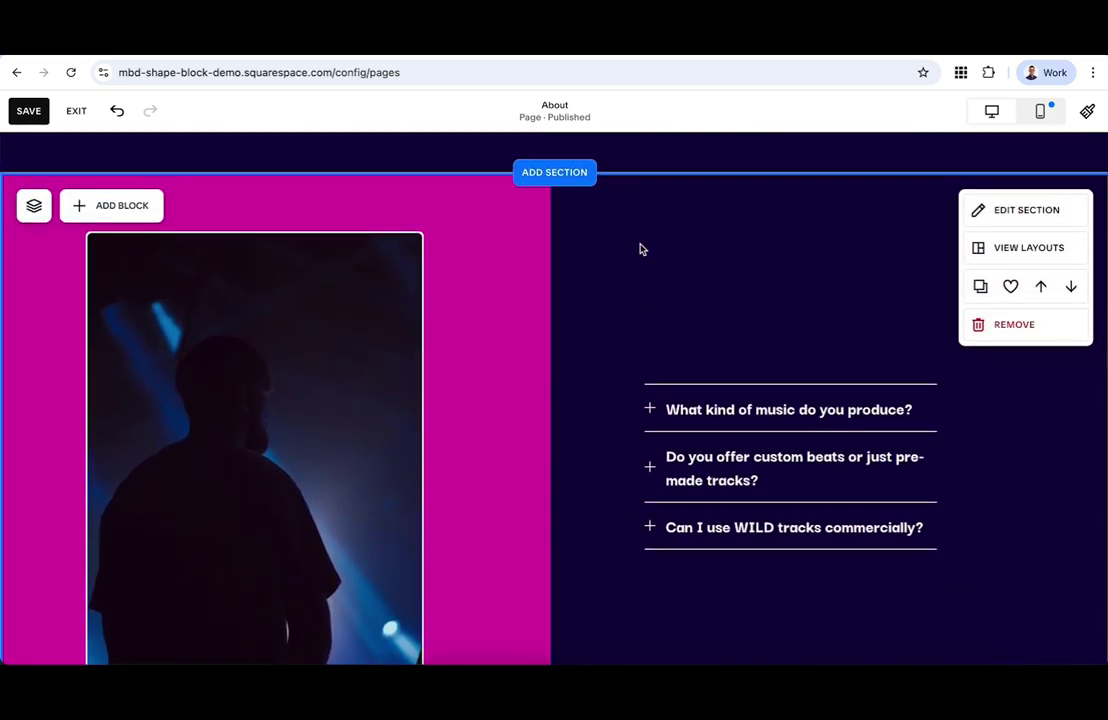
click(494, 243)
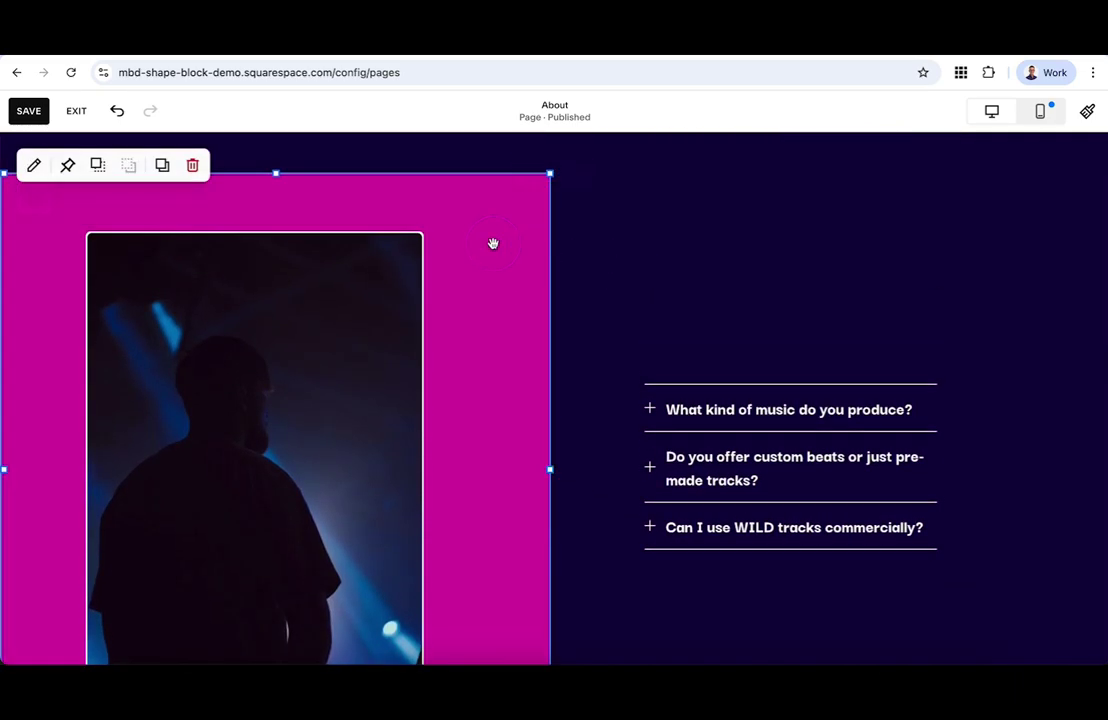
key(Delete)
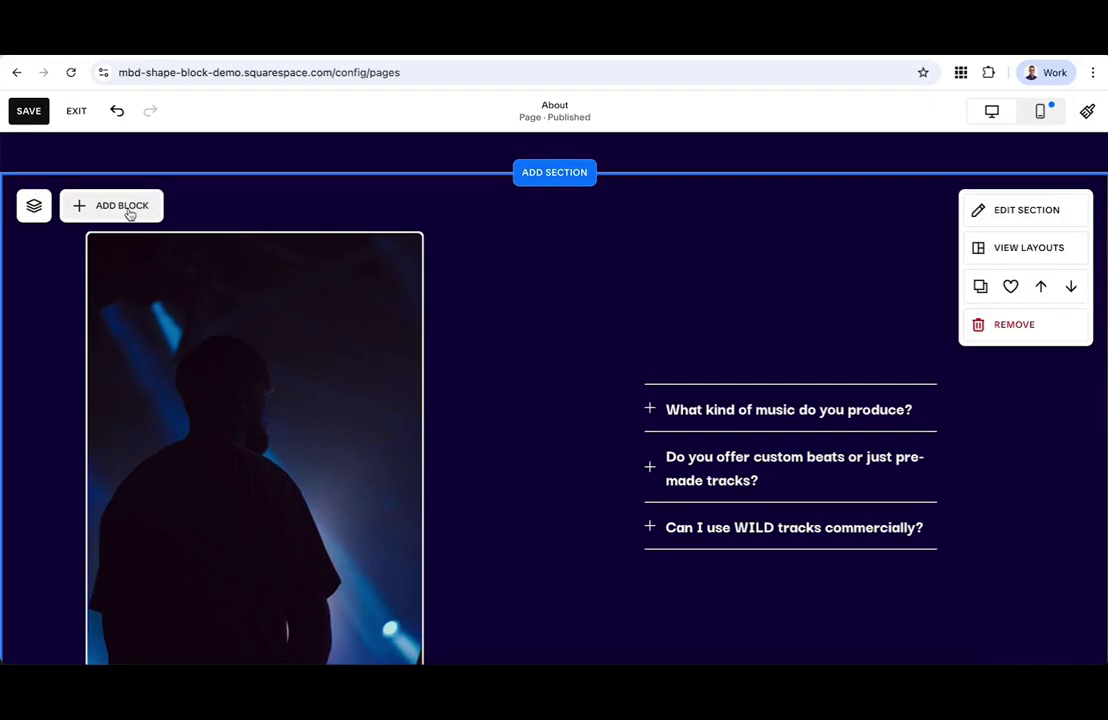
key(ctrl+z)
scroll(477, 225, down, 2)
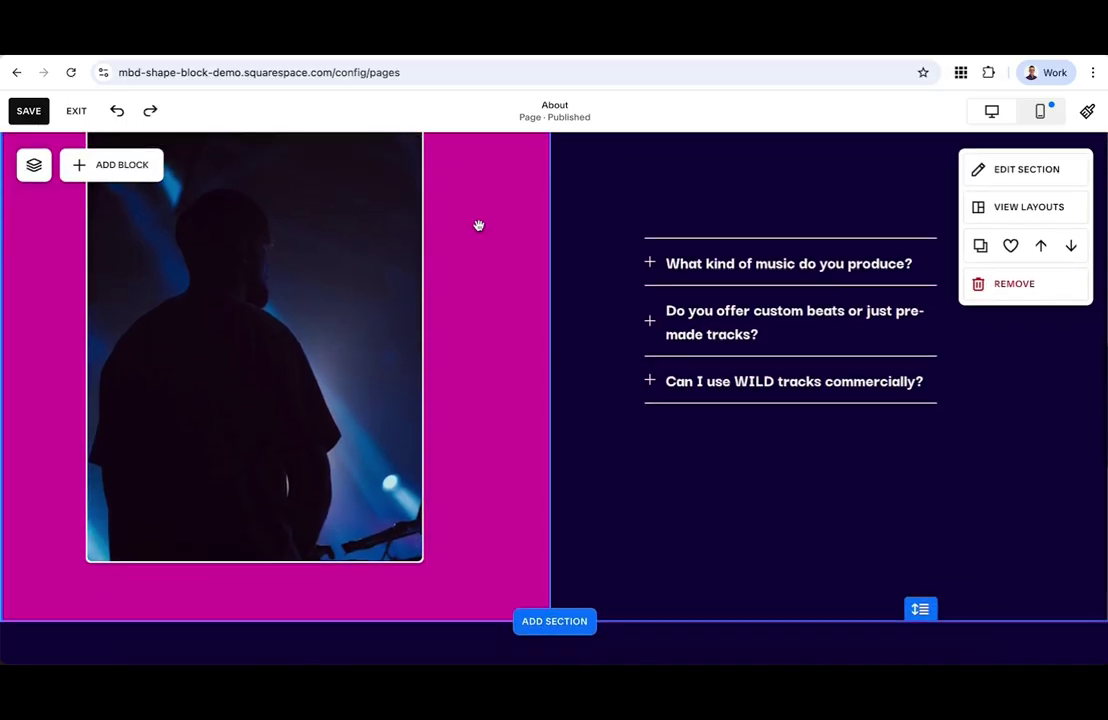
scroll(575, 234, up, 2)
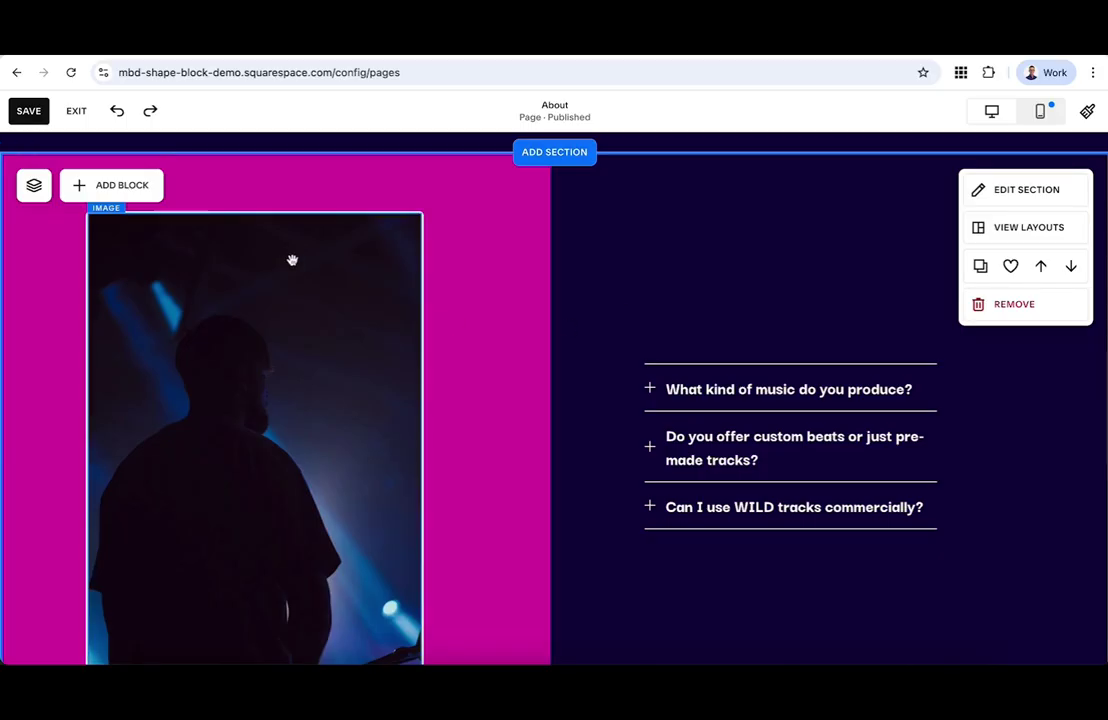
Step: Save the About page edits and open the Services page for editing
click(28, 112)
click(75, 112)
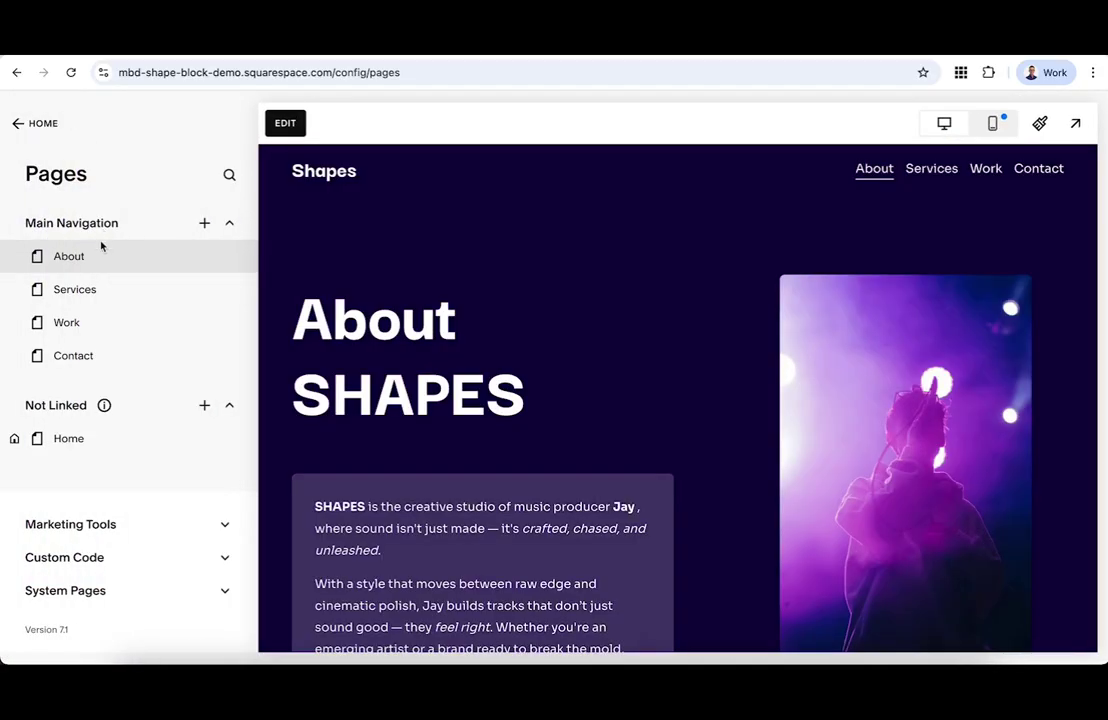
click(97, 292)
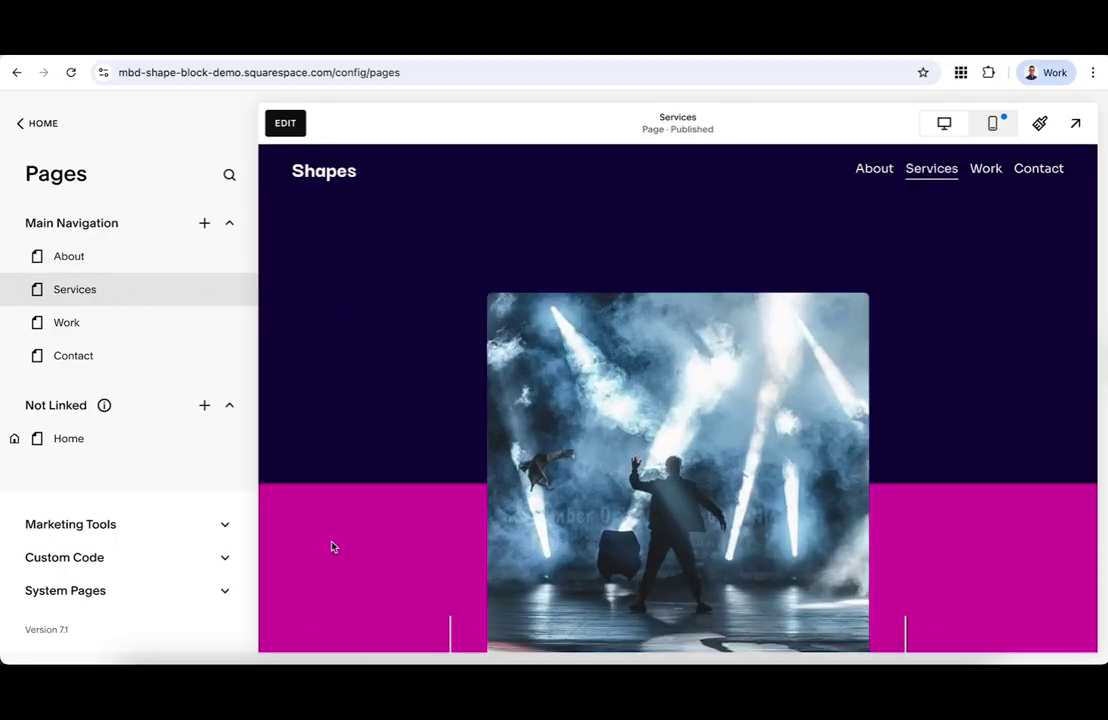
click(286, 124)
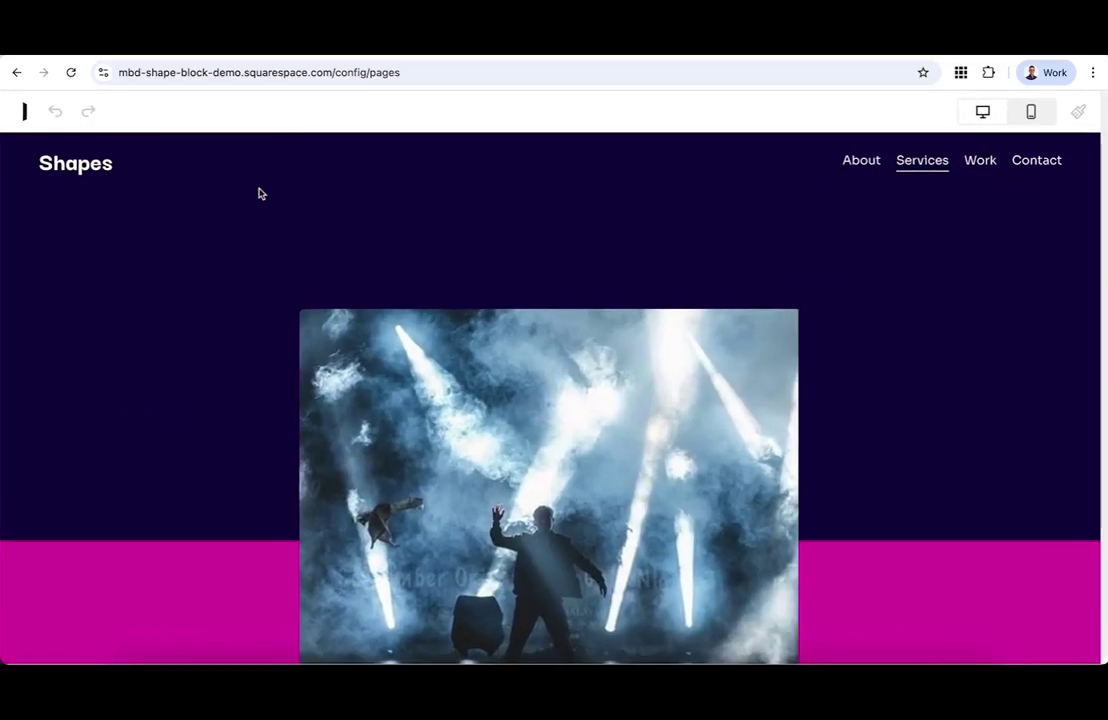
Step: Delete the dark backdrop shape to reveal the pink section, then undo the deletion
scroll(188, 265, down, 1)
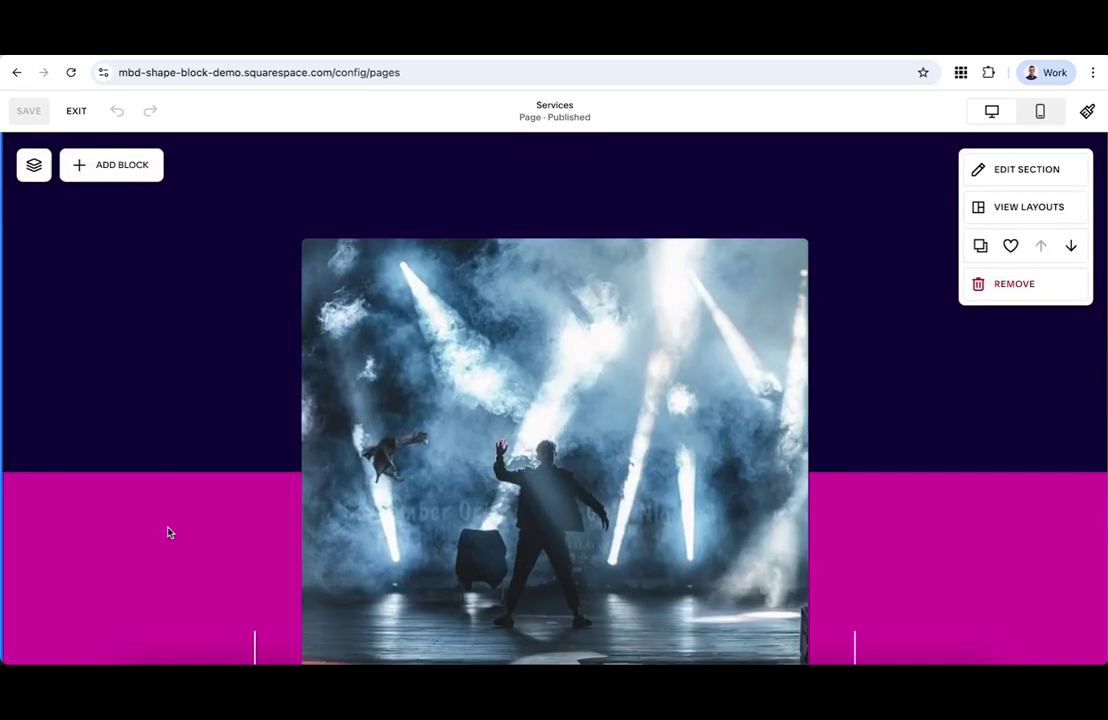
scroll(168, 530, up, 1)
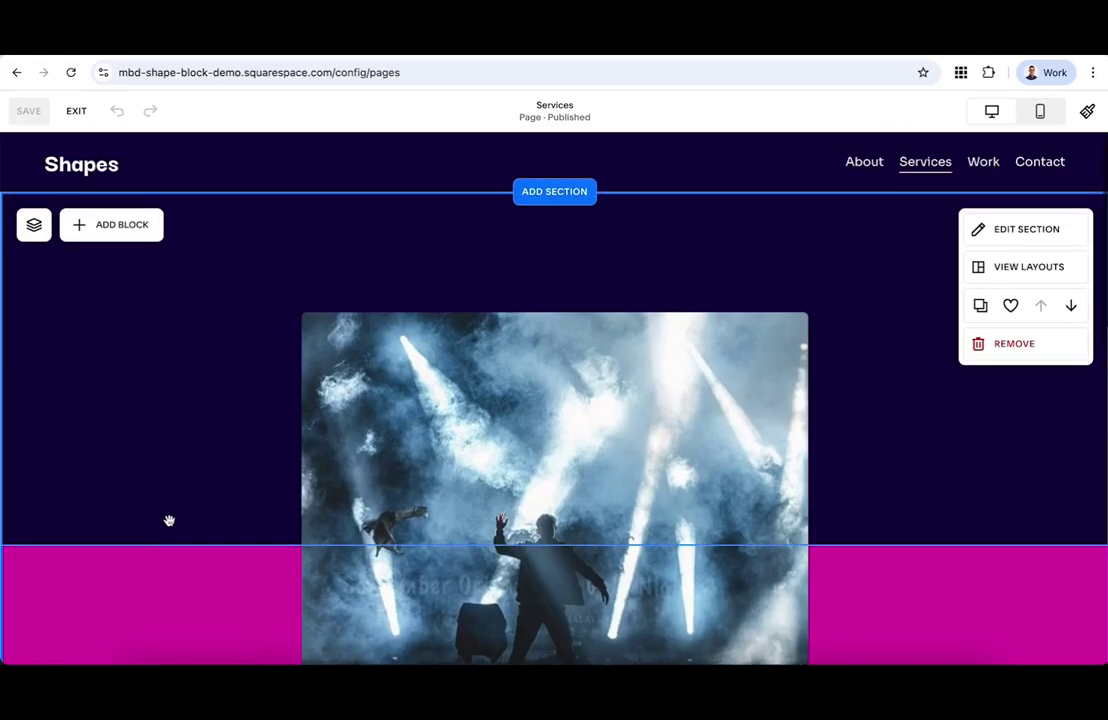
click(191, 329)
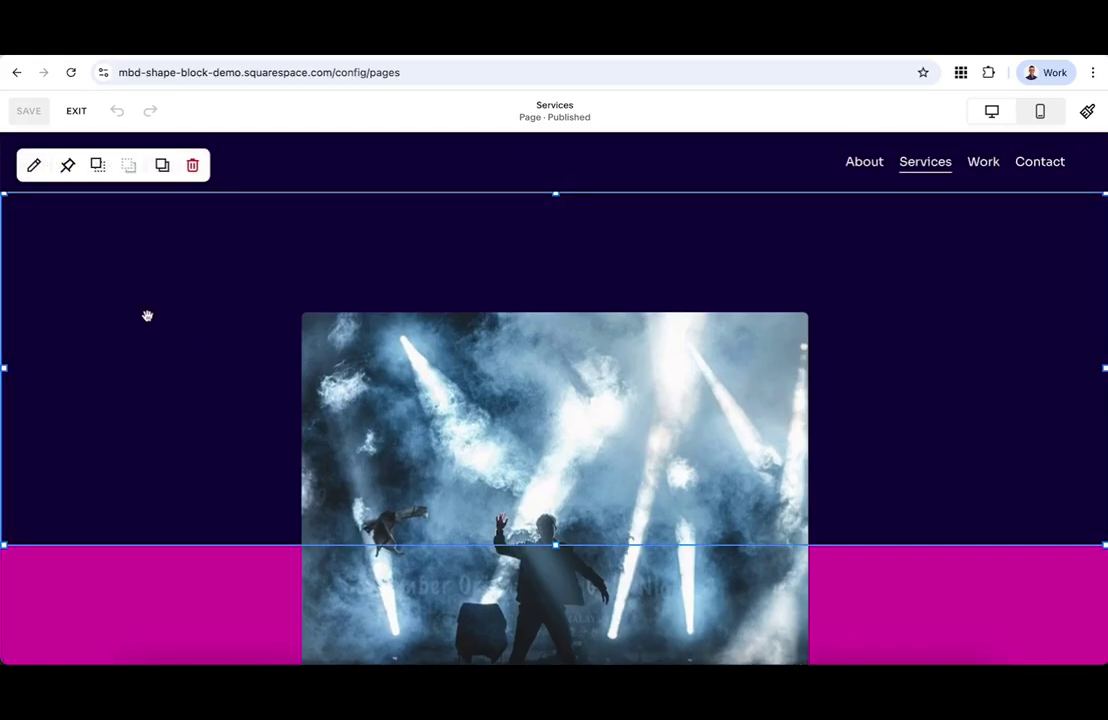
key(Delete)
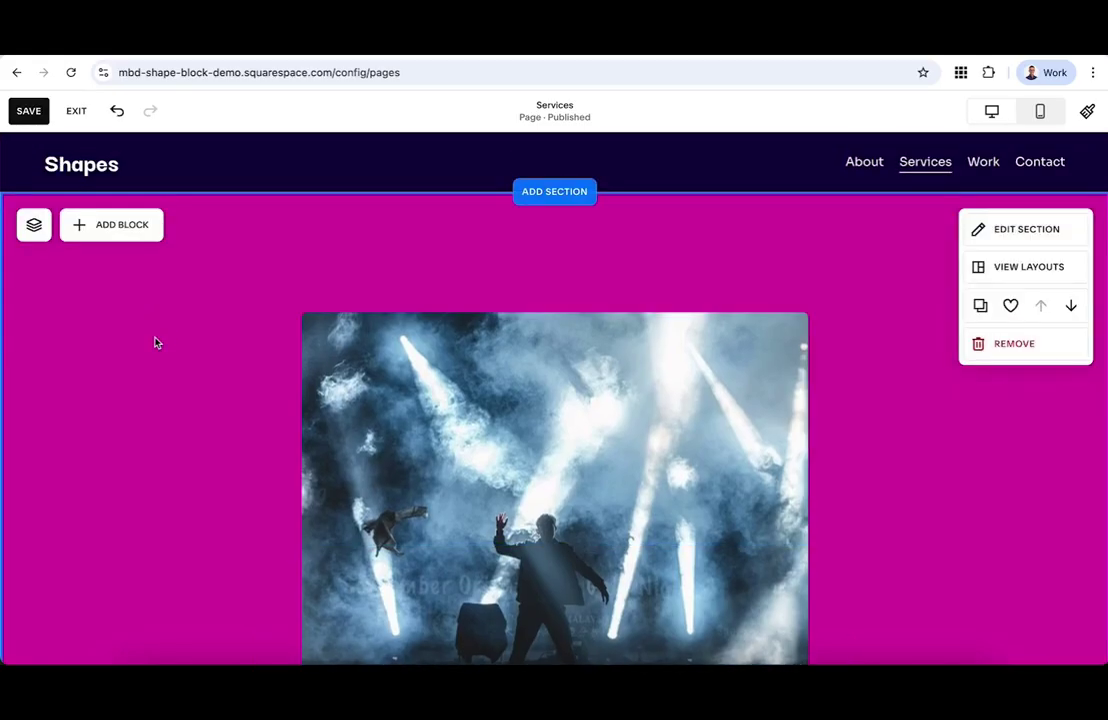
key(ctrl+z)
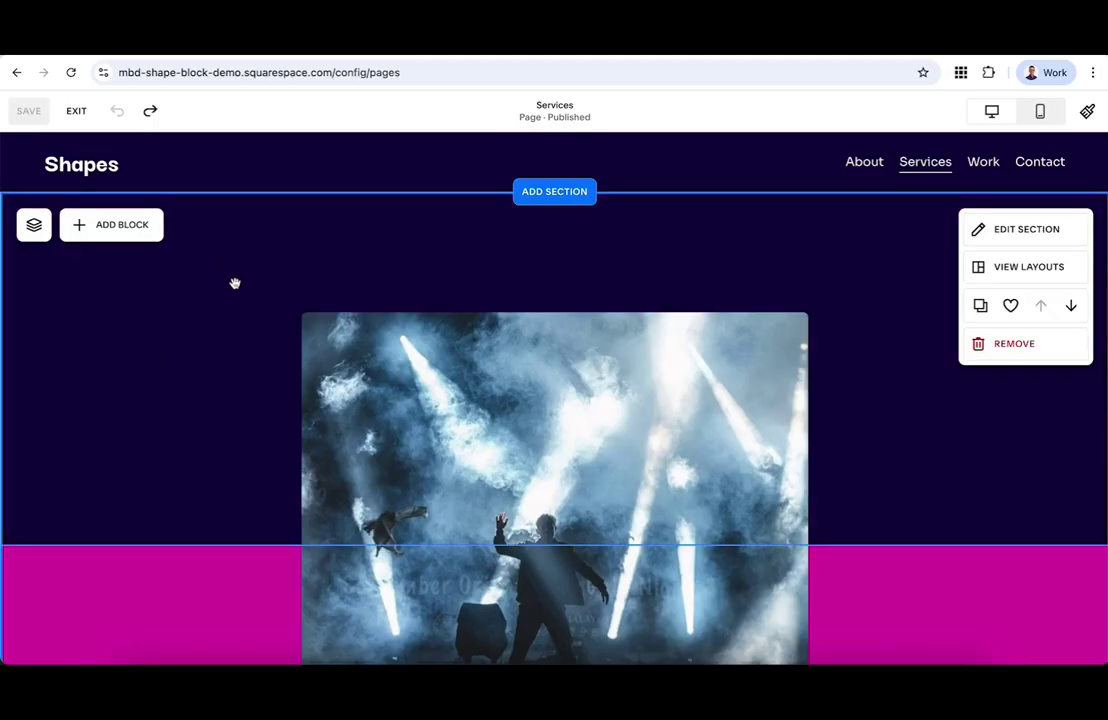
scroll(290, 280, down, 3)
scroll(288, 330, up, 2)
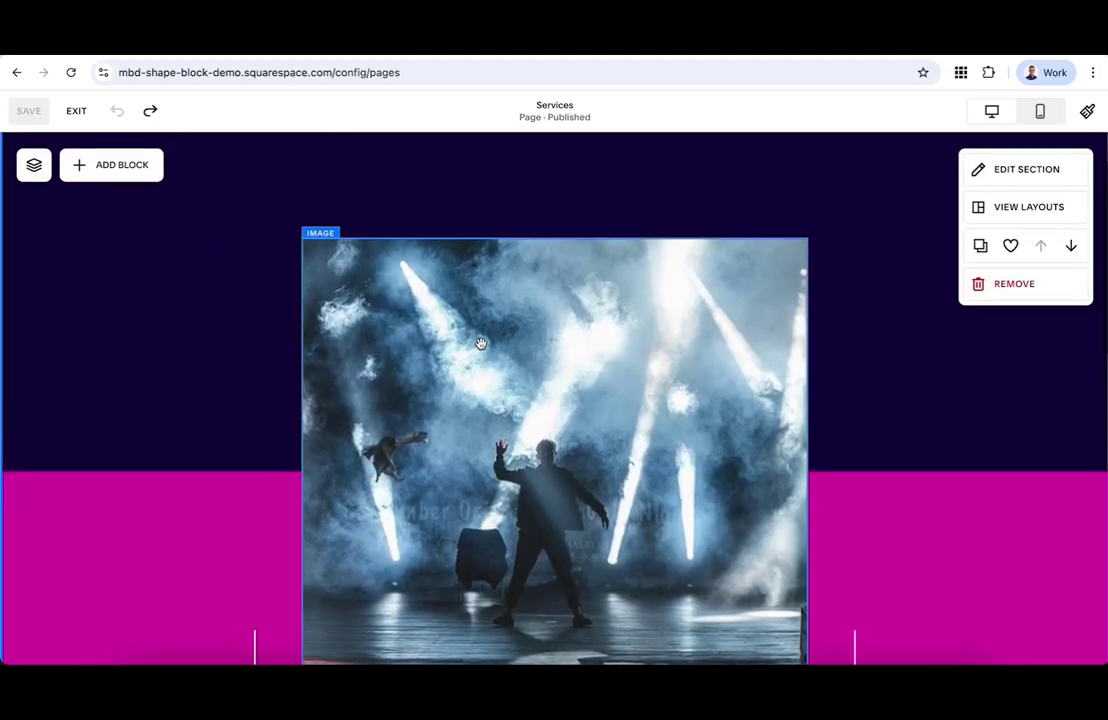
scroll(285, 328, up, 2)
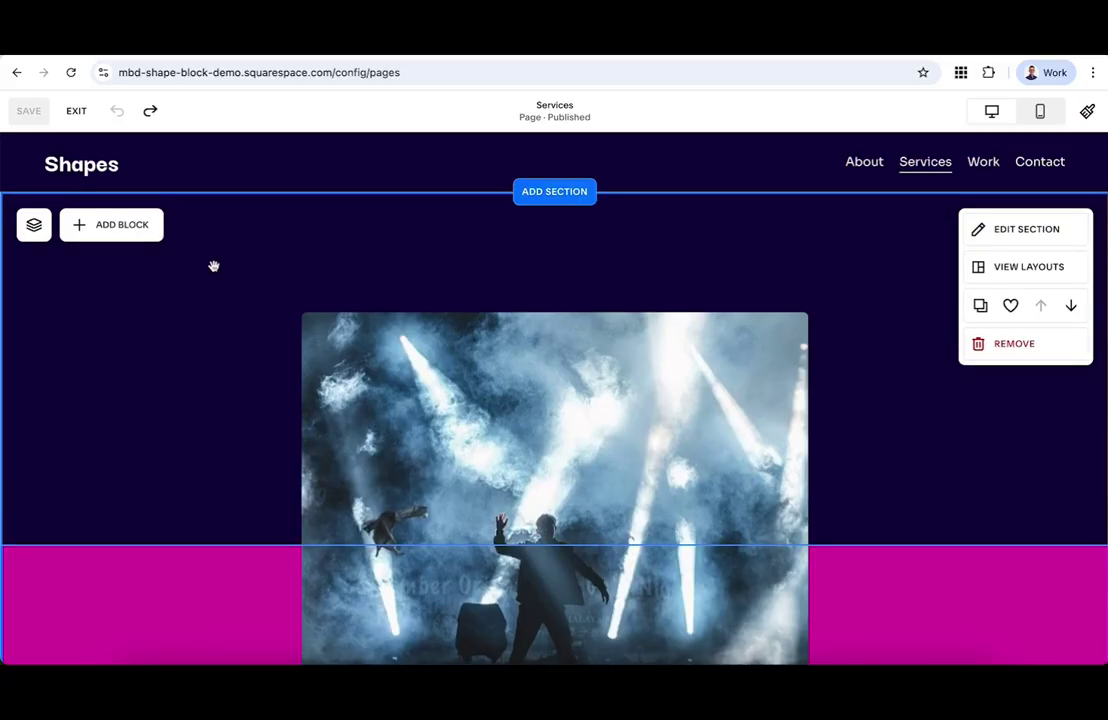
scroll(228, 299, down, 1)
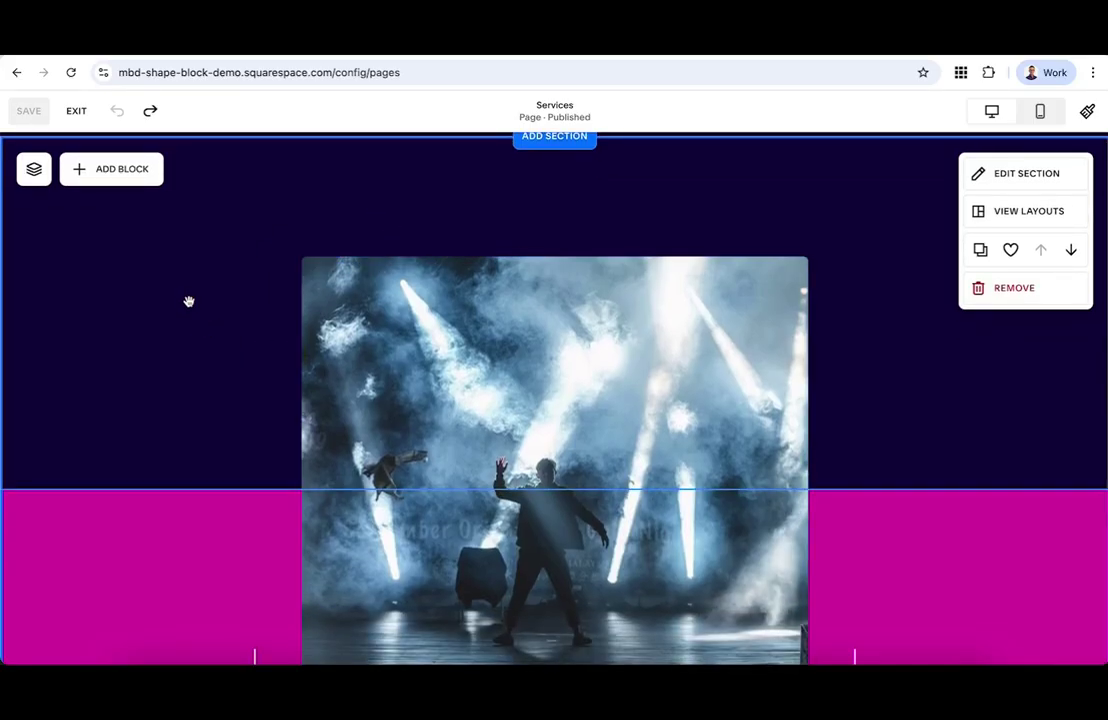
scroll(188, 303, down, 6)
Step: Exit the page editor and open Custom CSS under the Custom Code section
scroll(185, 360, down, 1)
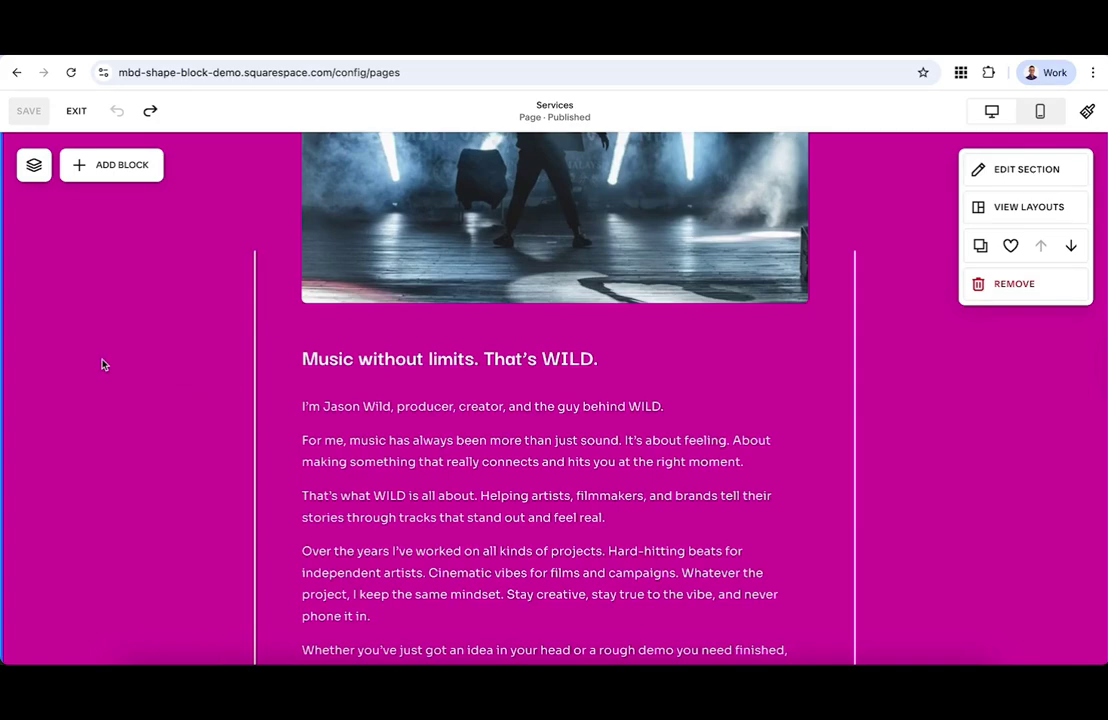
click(77, 112)
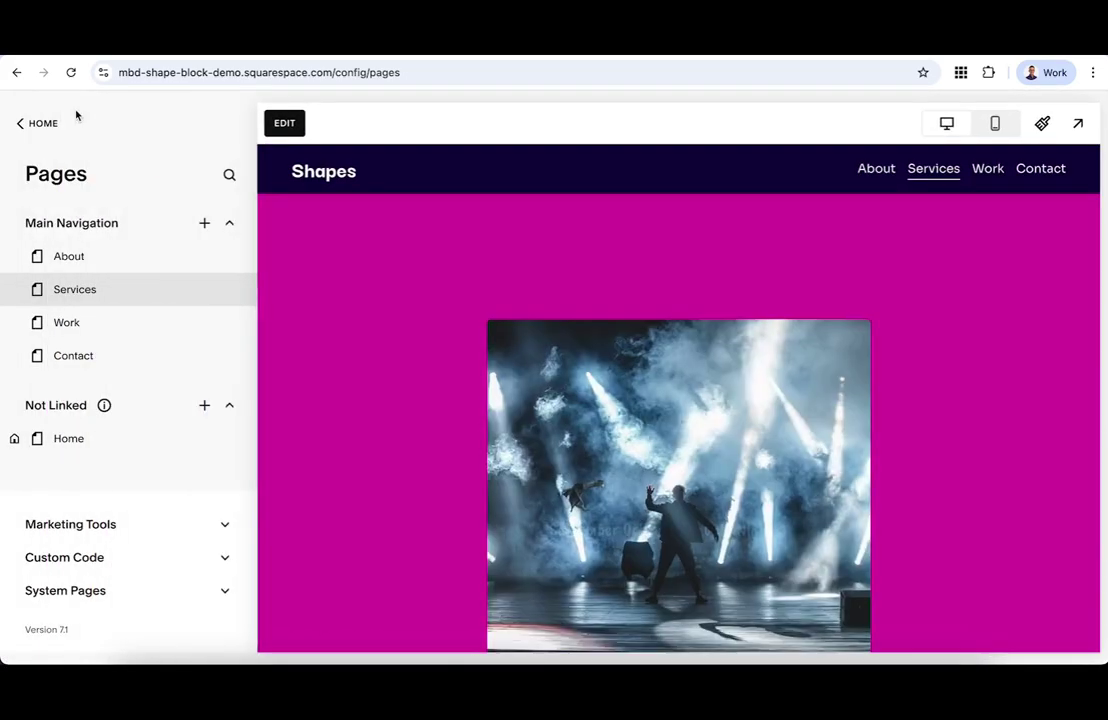
scroll(313, 342, down, 3)
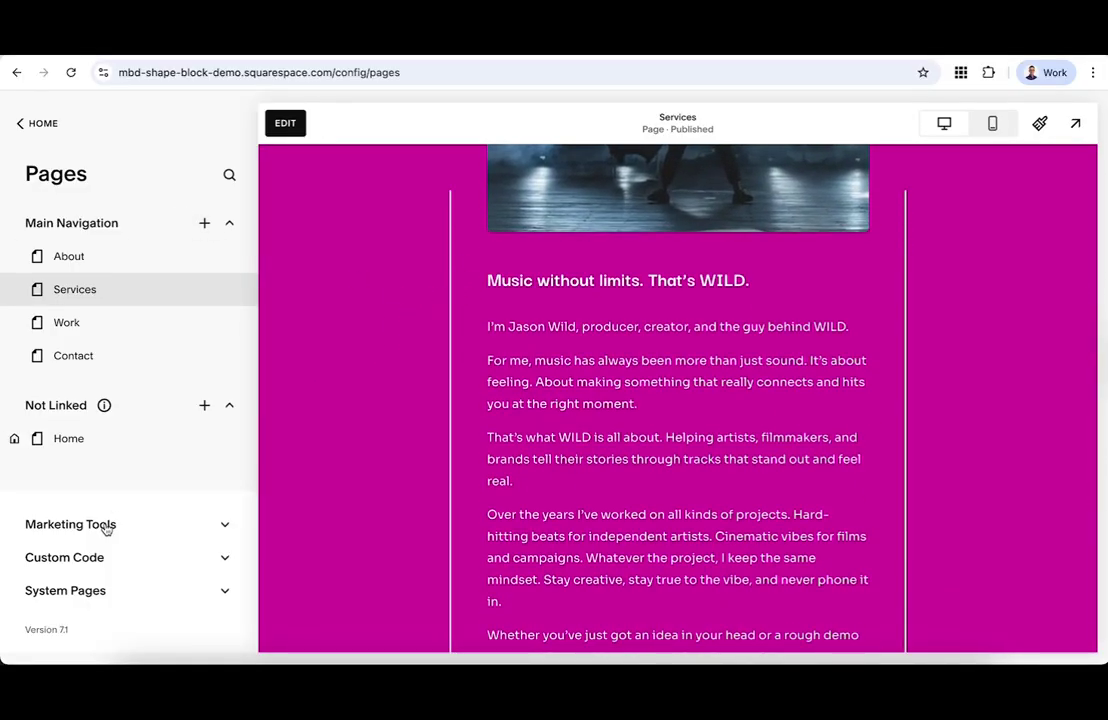
click(100, 558)
click(52, 556)
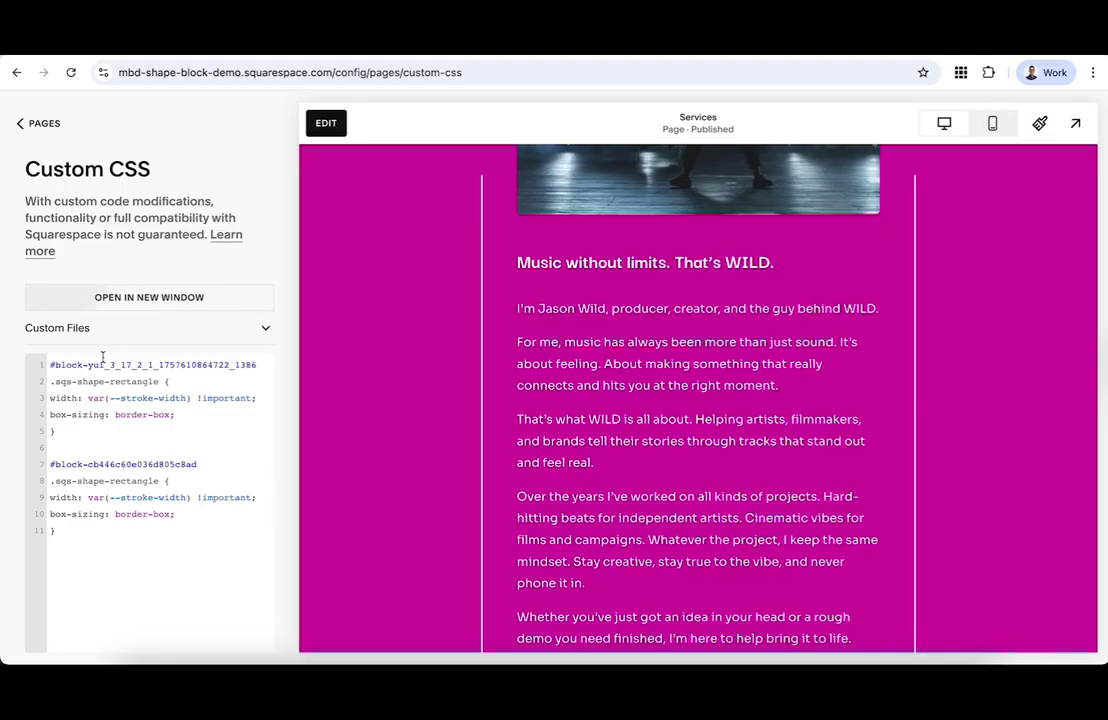
click(328, 123)
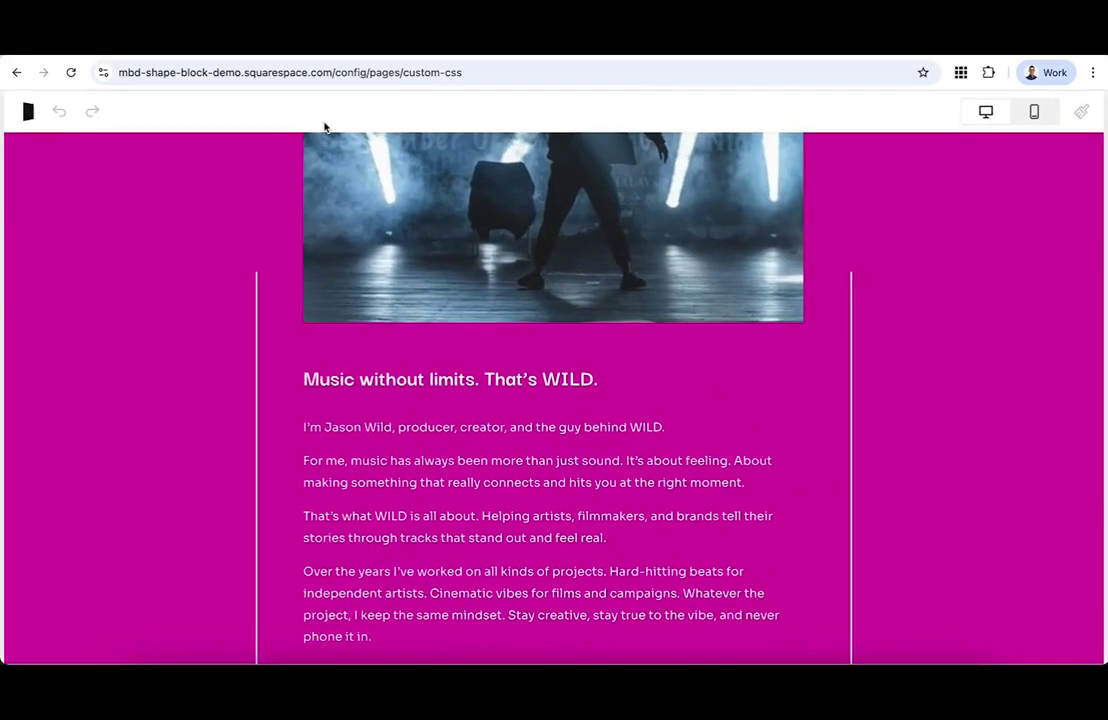
double_click(263, 333)
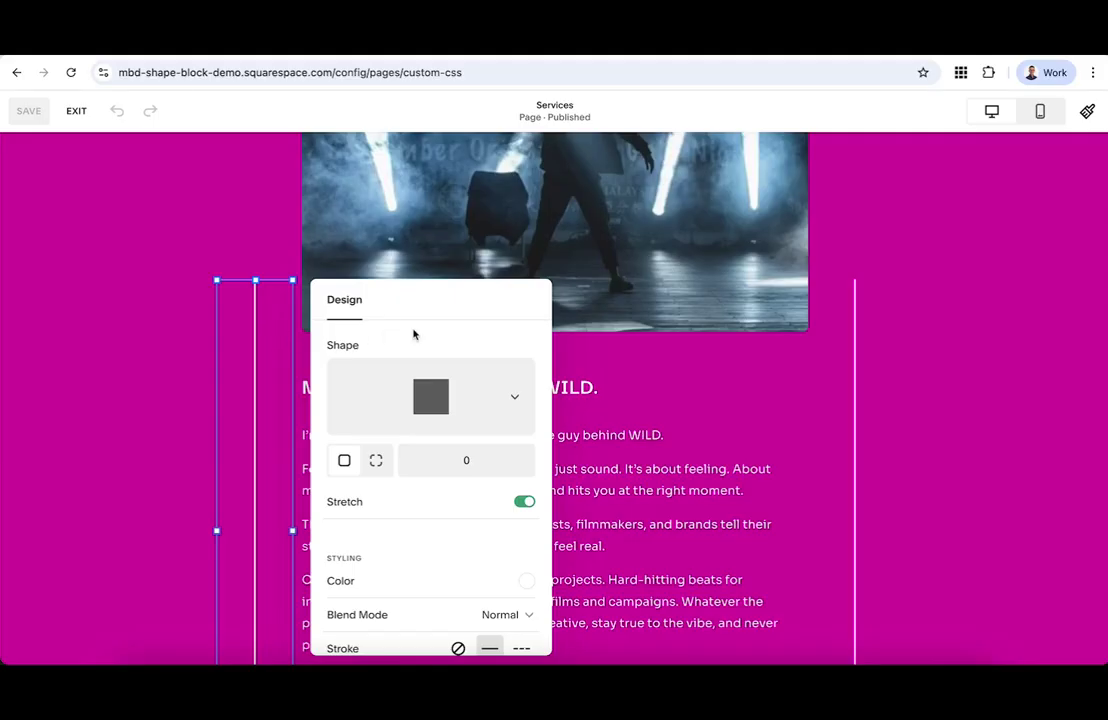
scroll(464, 347, down, 4)
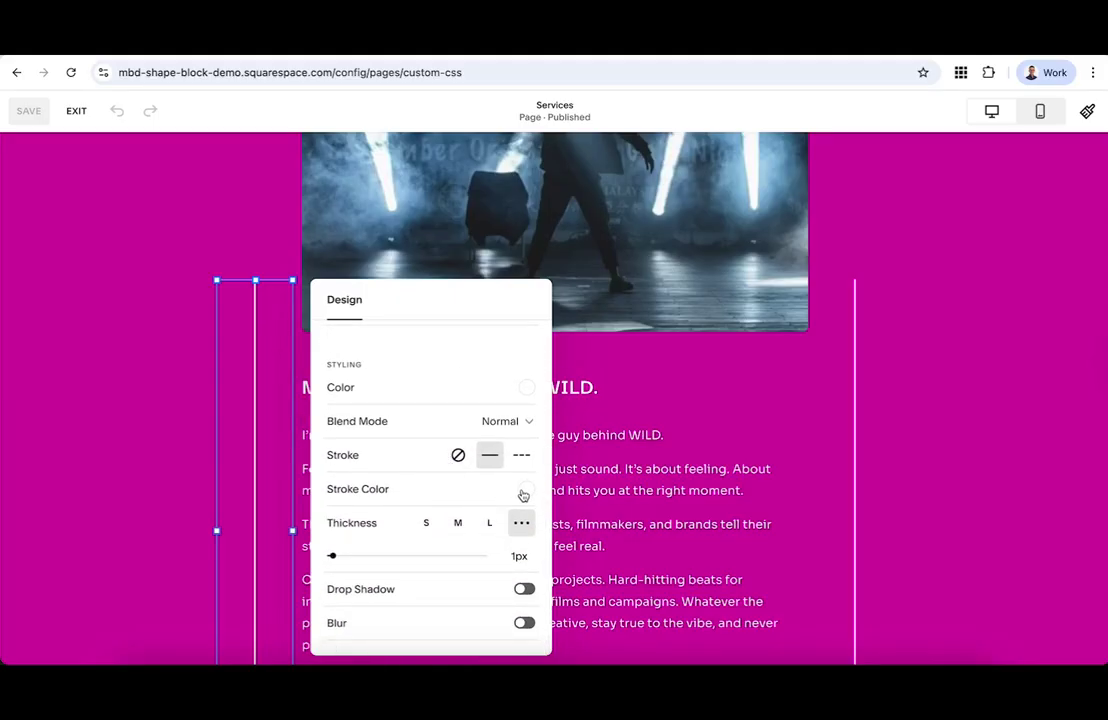
click(180, 433)
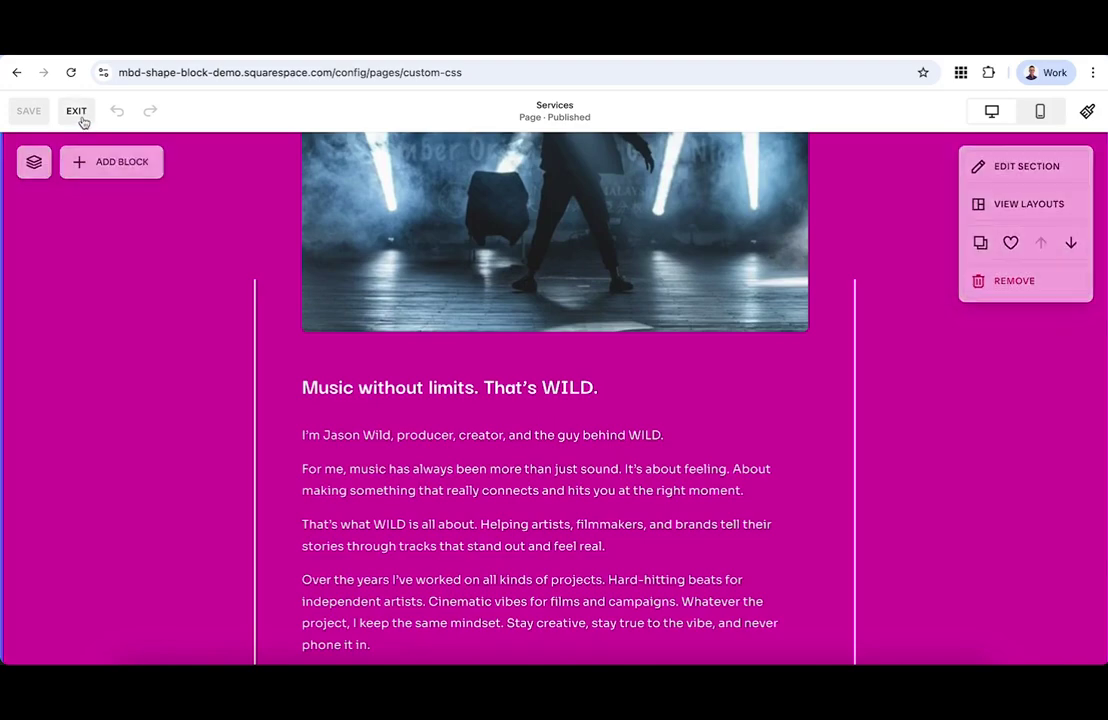
click(80, 113)
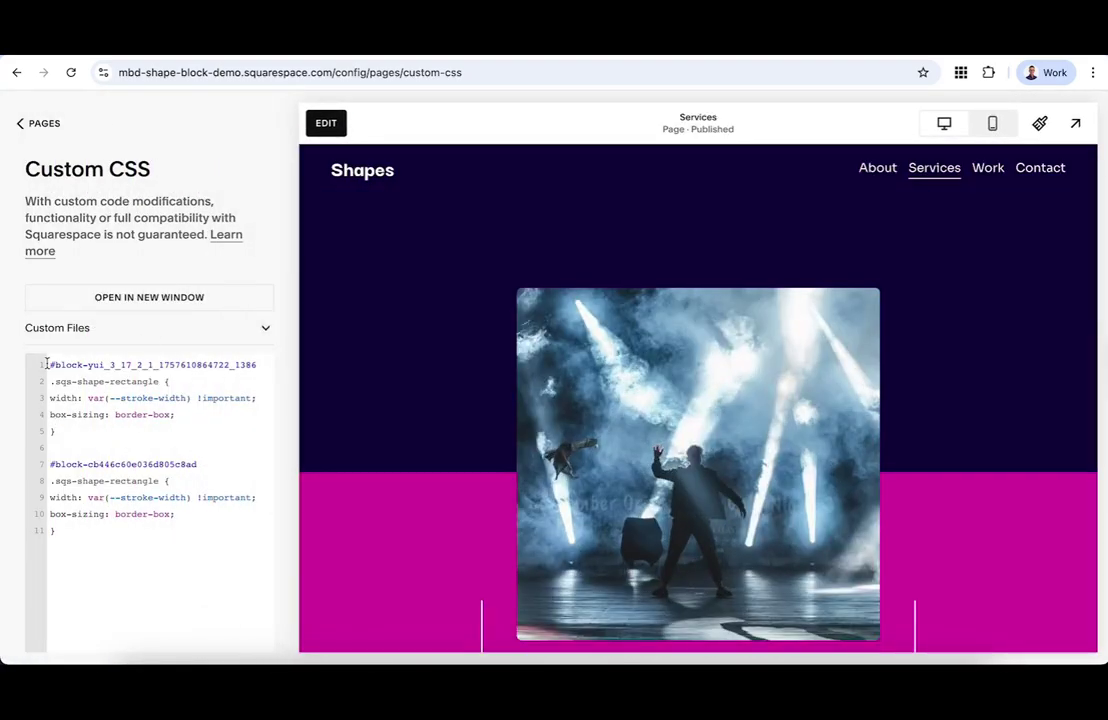
scroll(305, 398, down, 4)
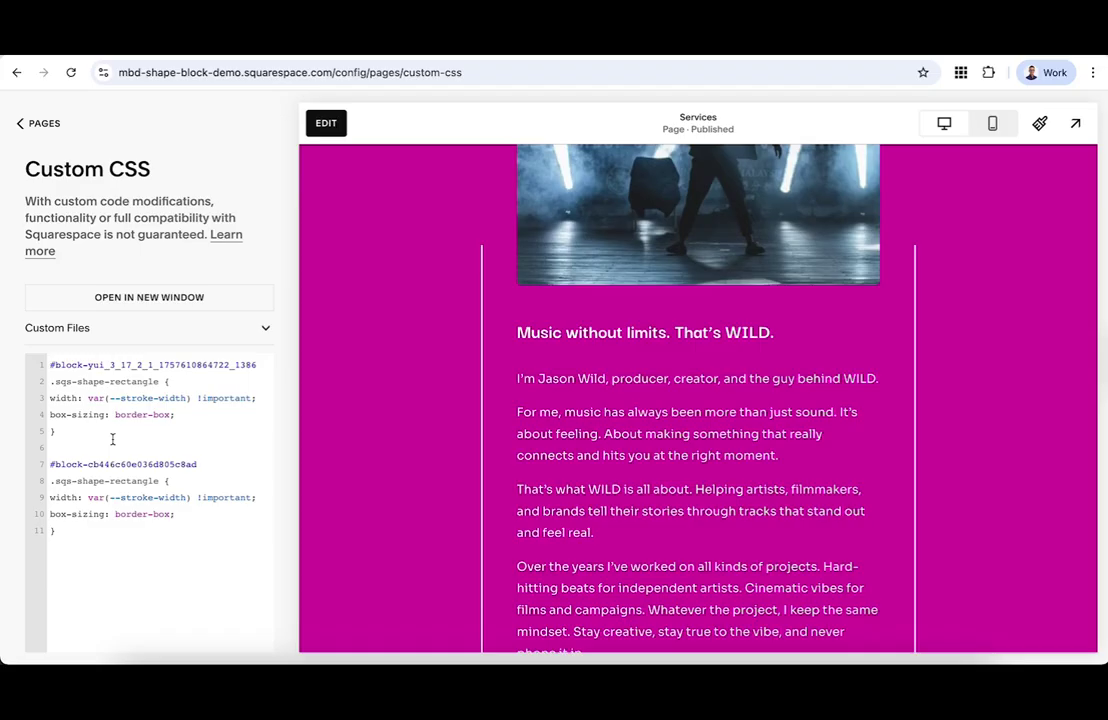
Step: Highlight the first CSS selector and overlay block IDs on the Services preview with the extension
drag(257, 367, 36, 374)
click(80, 408)
click(960, 73)
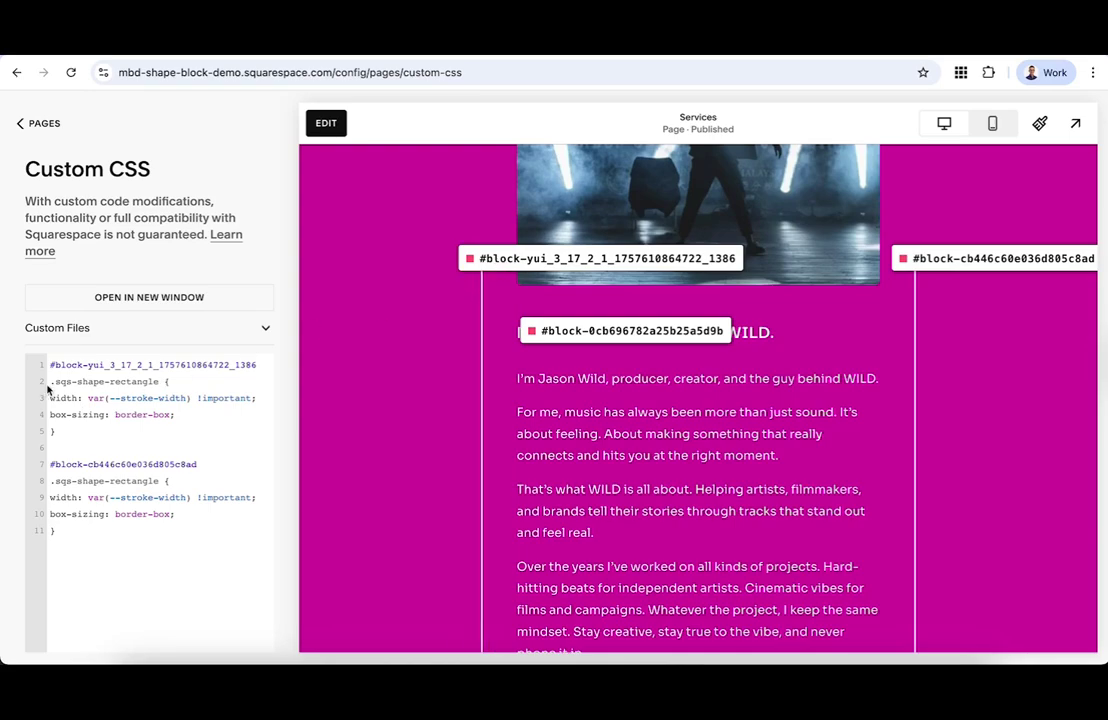
Step: Wrap both shape-width CSS rules in /* */ comment lines, save, and reload the page
drag(48, 379, 64, 430)
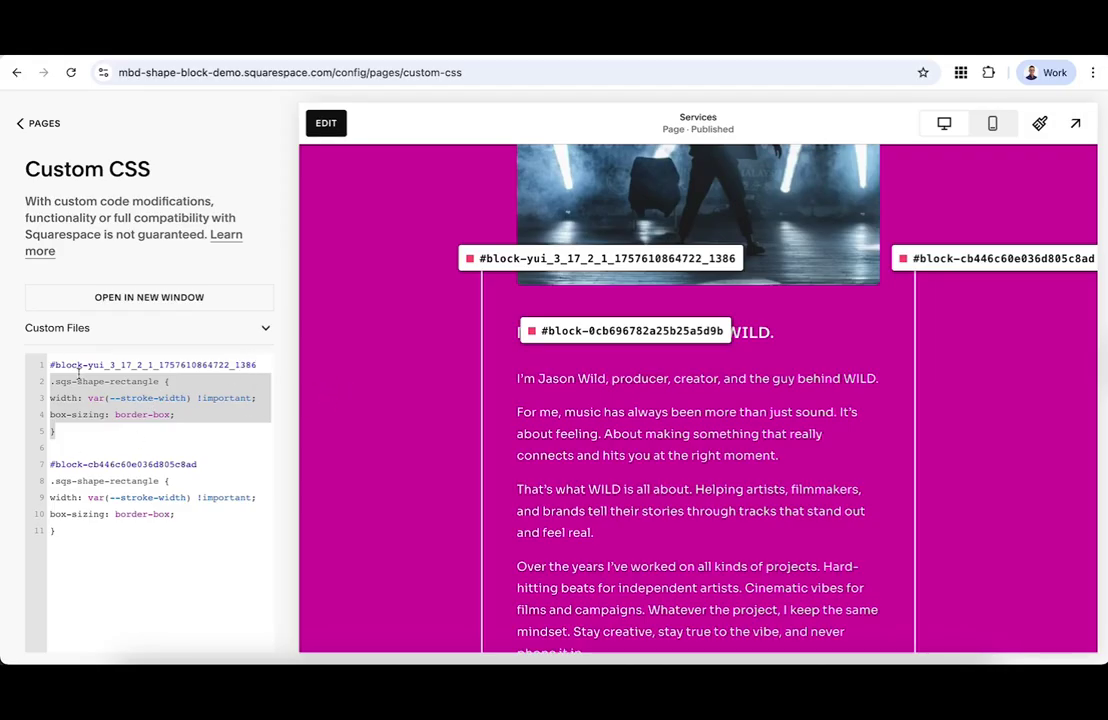
click(50, 365)
key(Return)
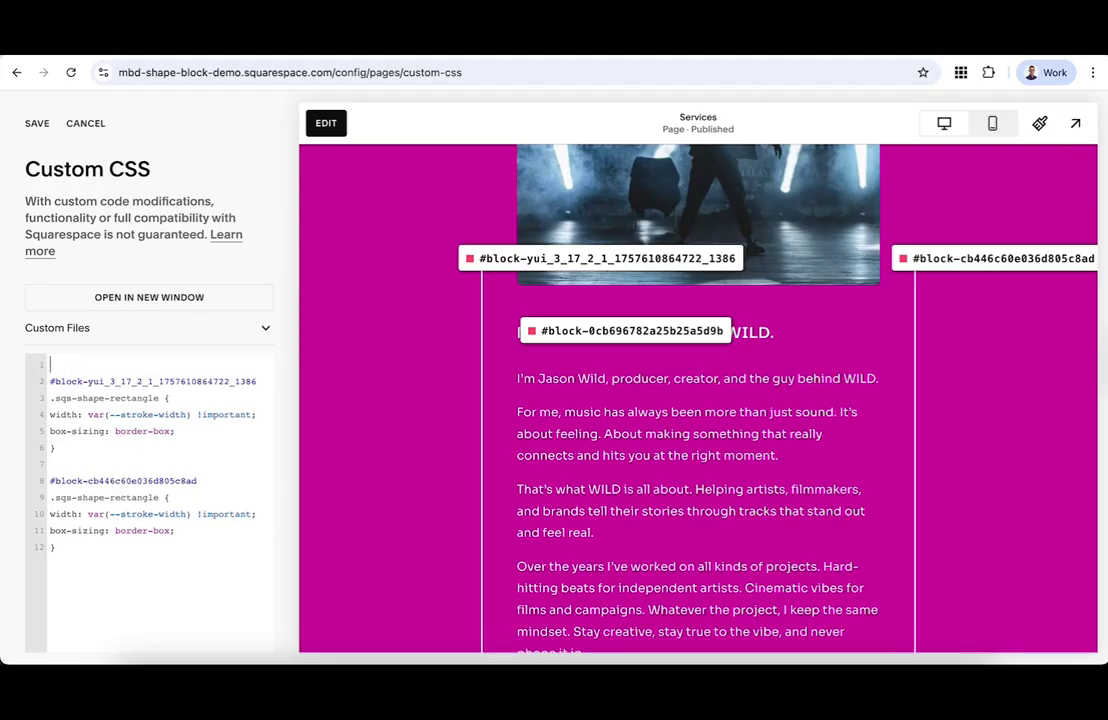
click(58, 575)
key(Return)
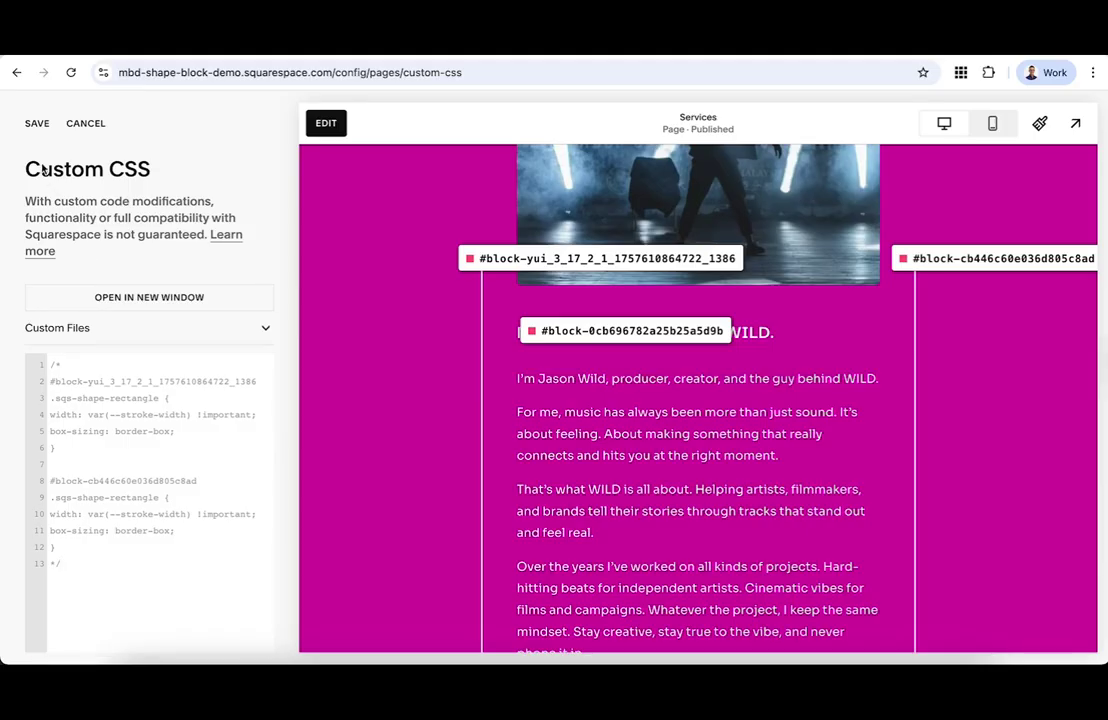
click(37, 123)
click(71, 74)
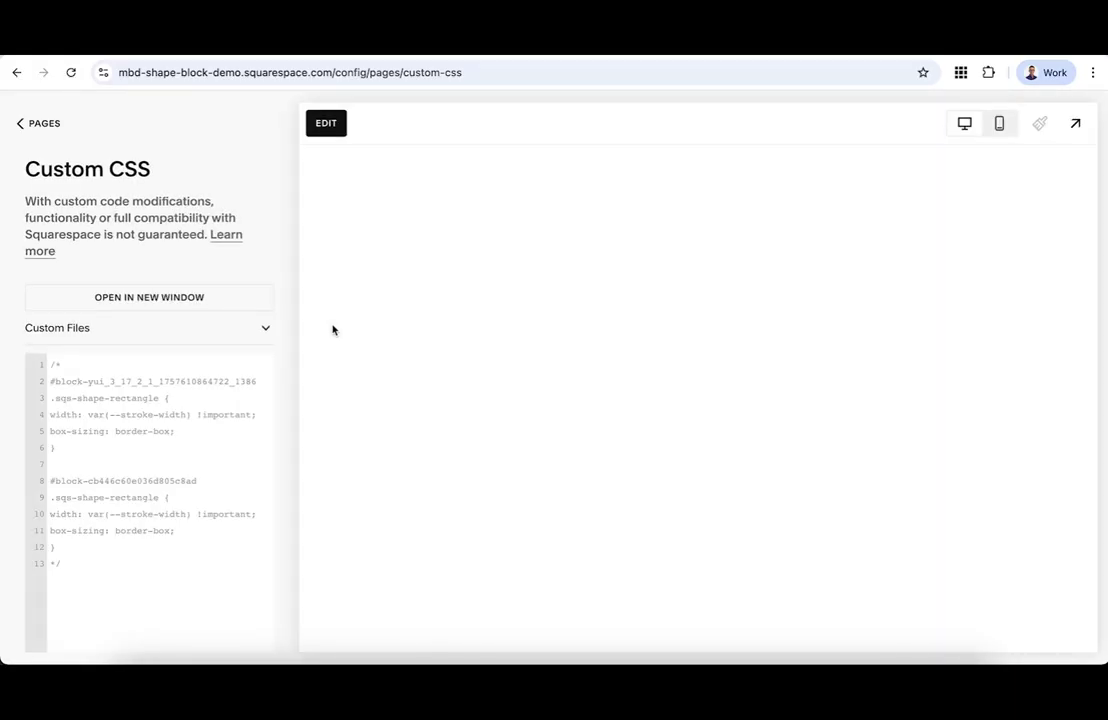
Step: Inspect the left white bar shape's Design settings down to Stroke, then exit the editor
scroll(331, 328, down, 5)
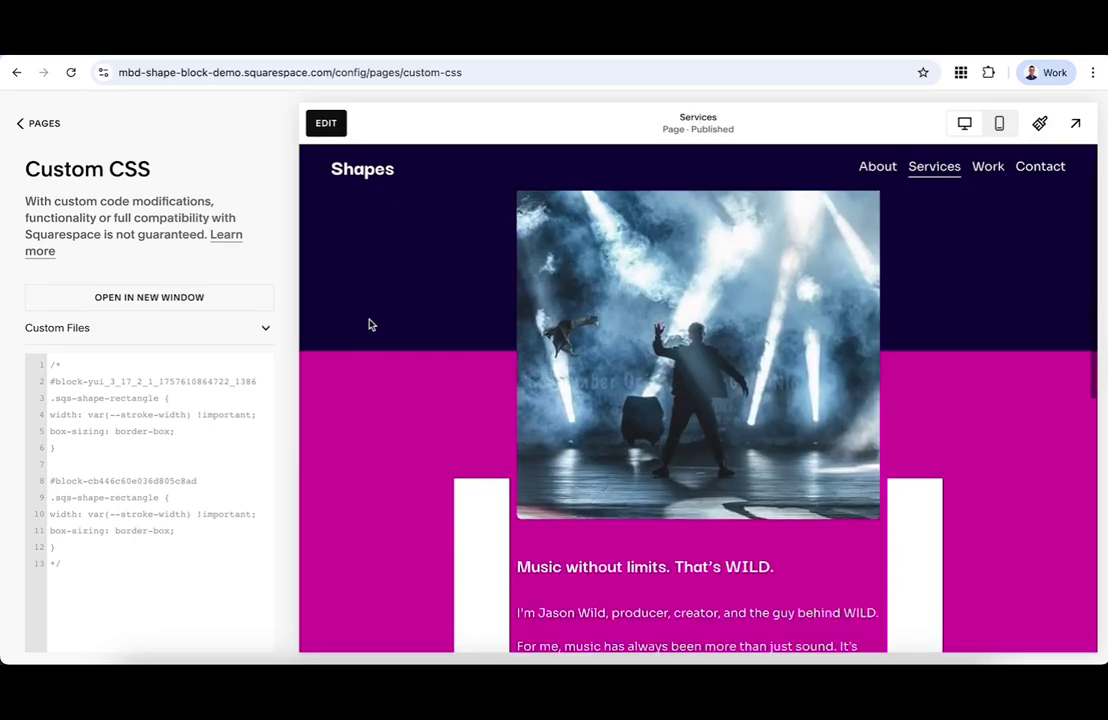
click(330, 130)
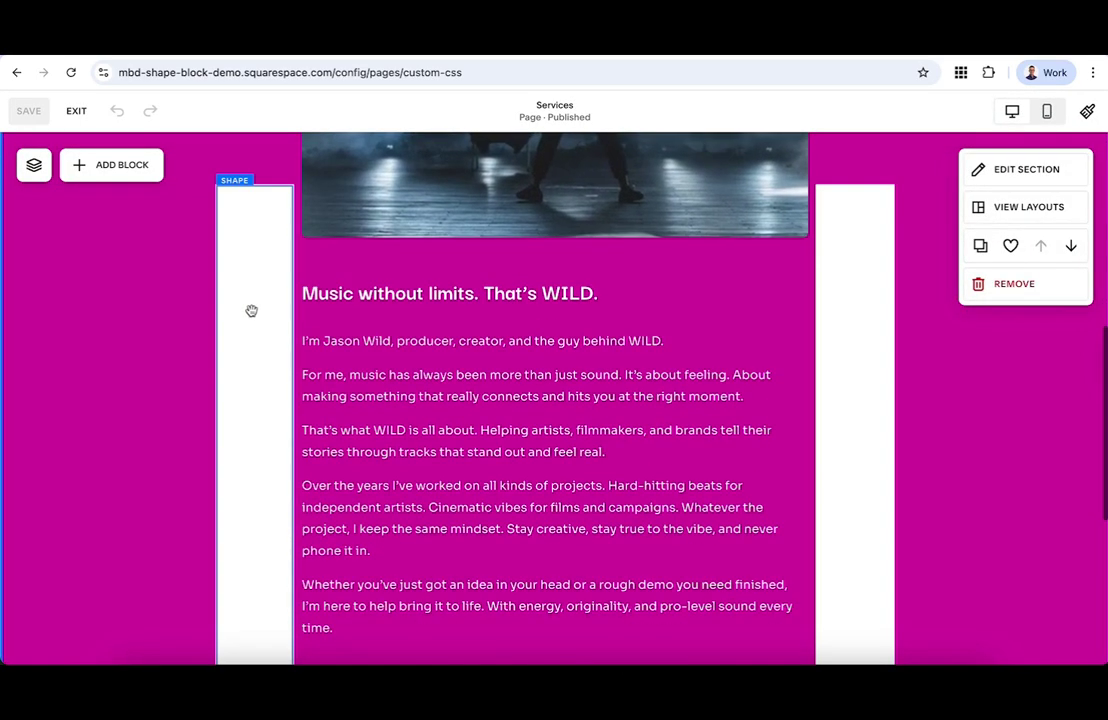
double_click(251, 311)
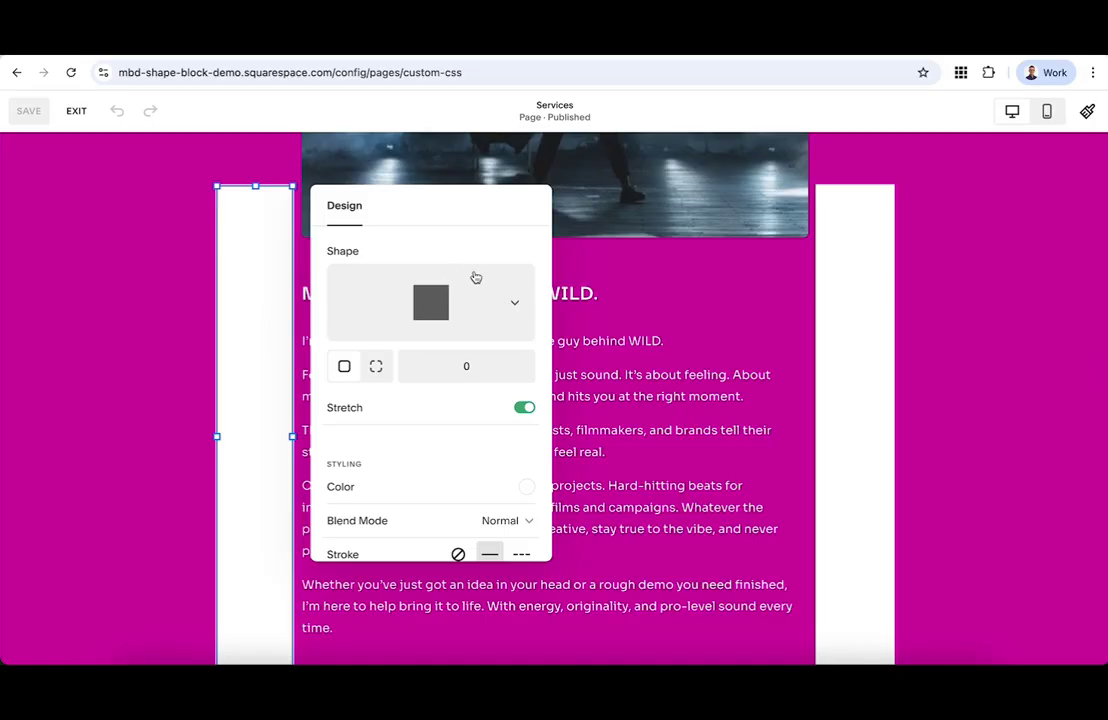
scroll(475, 292, down, 4)
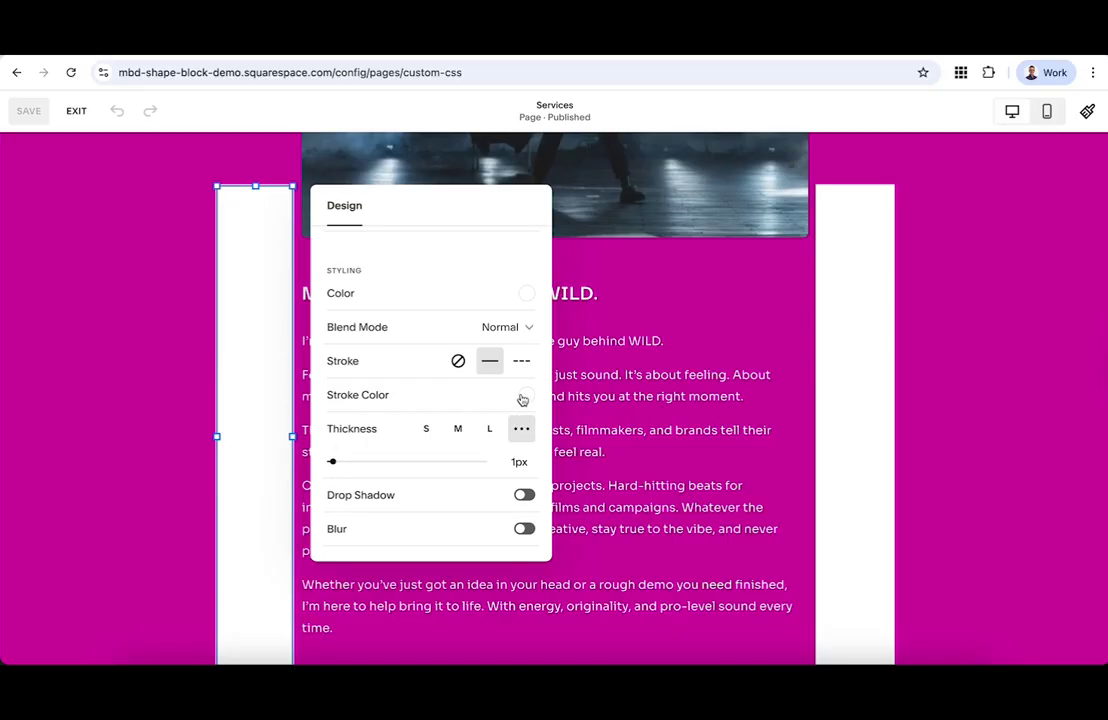
click(77, 111)
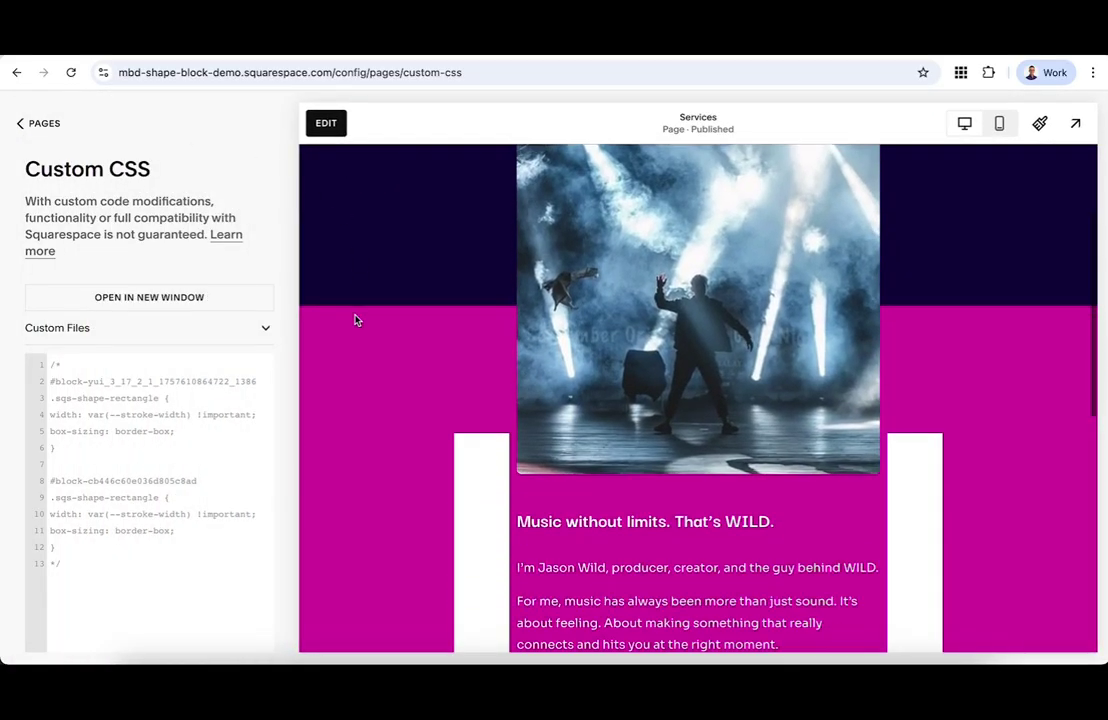
Step: Remove the /* and */ comment markers from the Custom CSS and save it
click(99, 361)
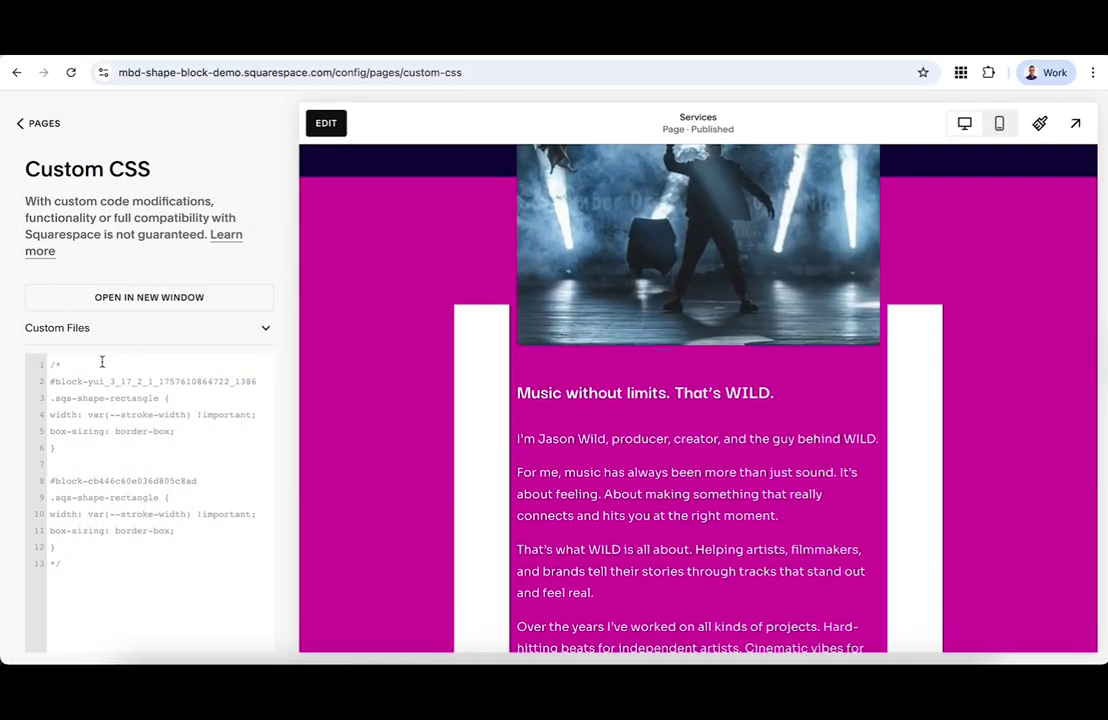
key(BackSpace)
key(BackSpace)
click(58, 563)
key(BackSpace)
key(BackSpace)
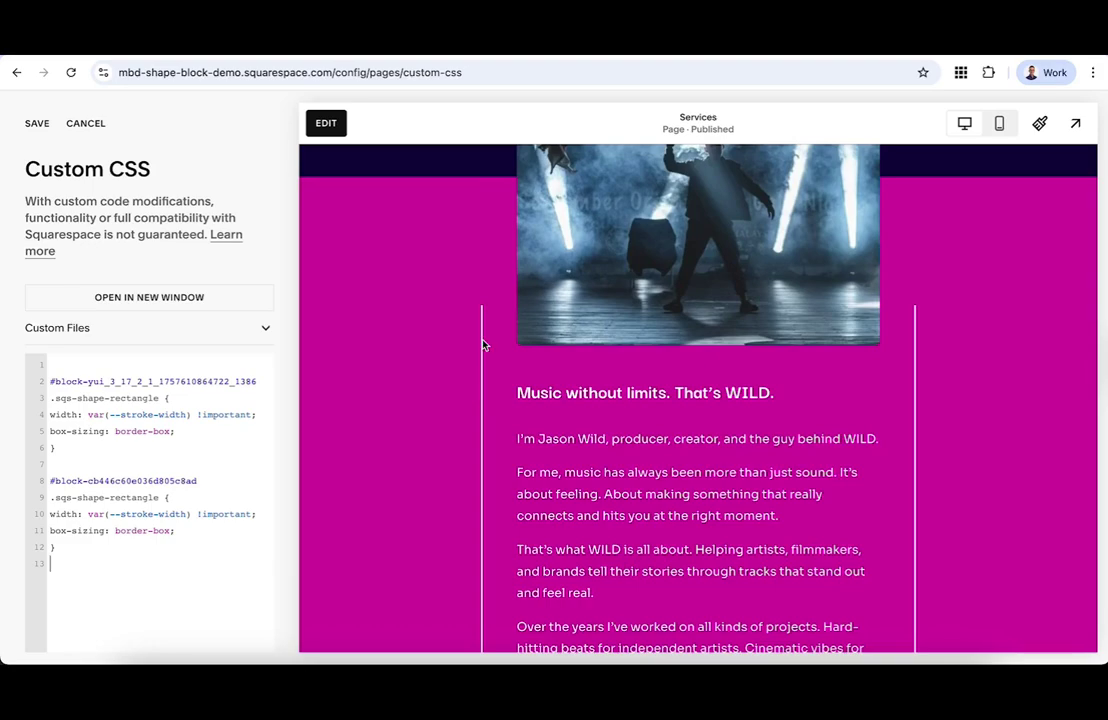
click(37, 123)
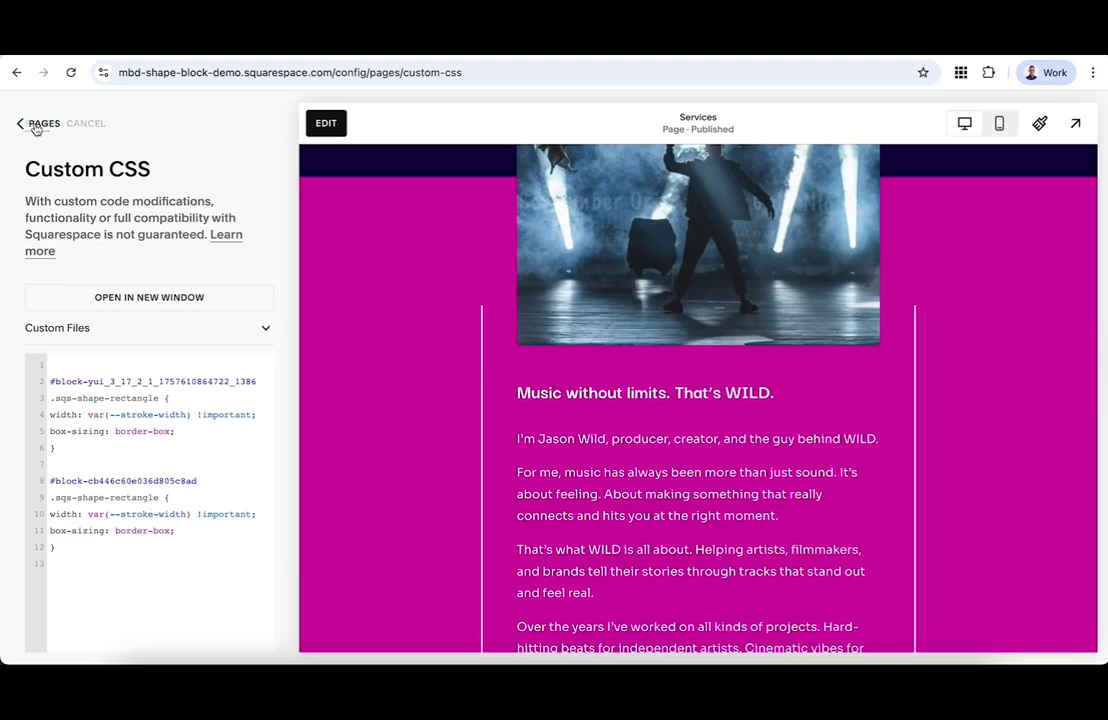
Step: Resize the vertical line shape to reach the Services section bottom, then save and exit
click(326, 123)
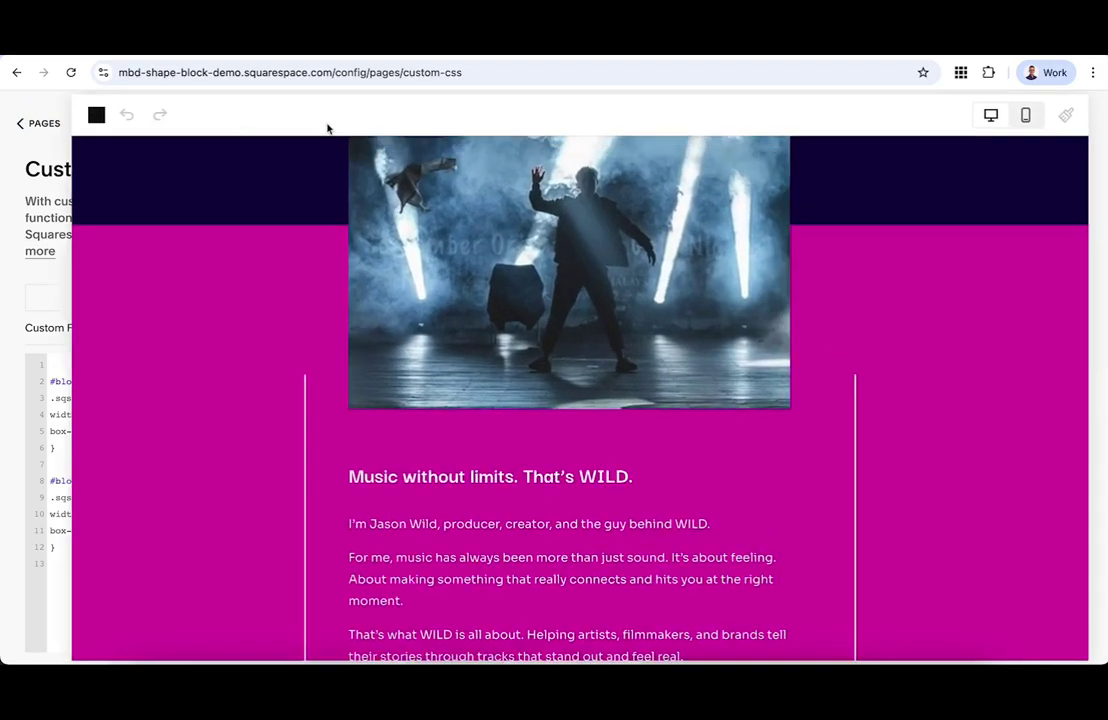
scroll(260, 302, down, 5)
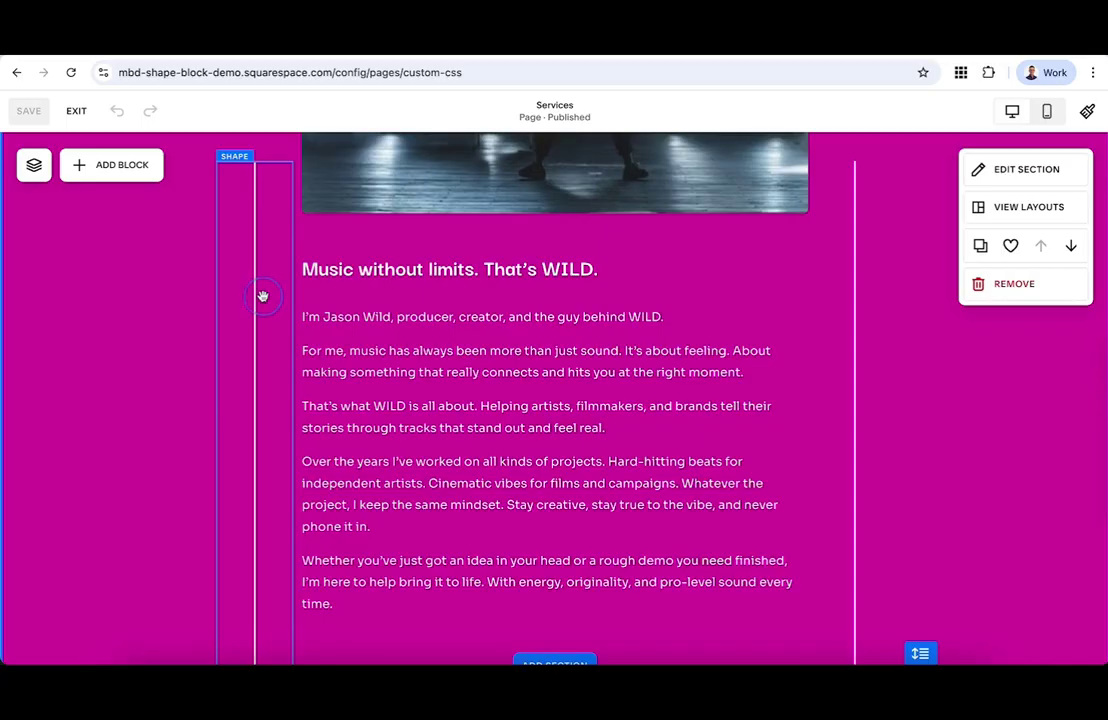
click(262, 298)
scroll(262, 296, down, 3)
drag(257, 426, 252, 209)
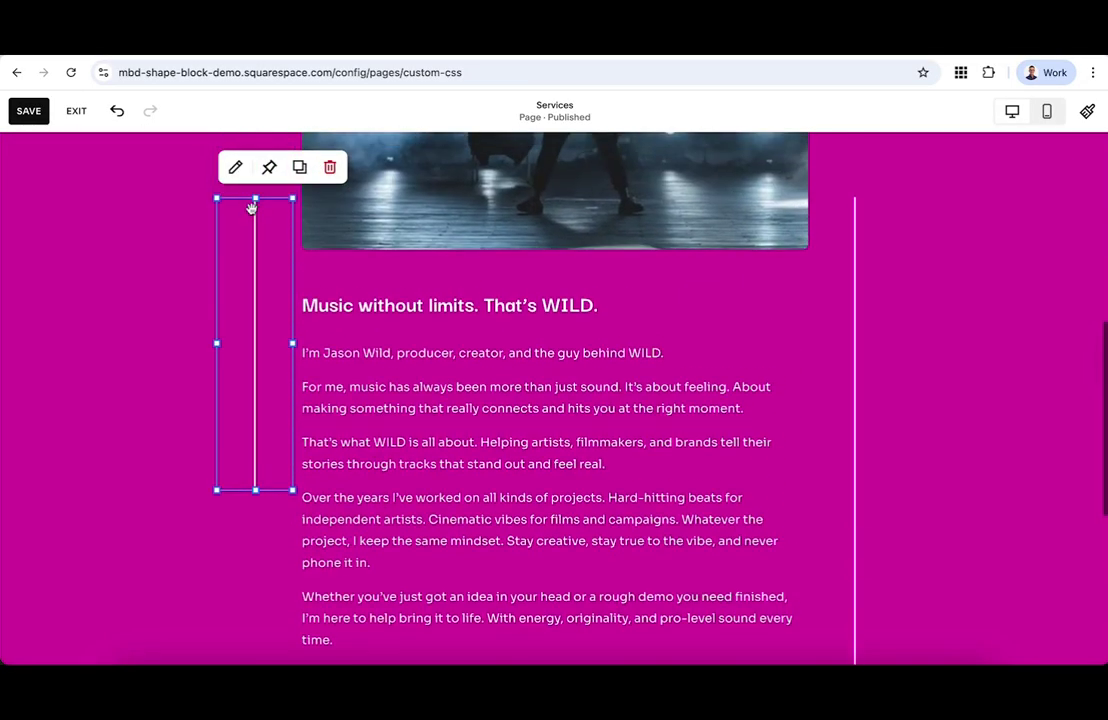
drag(254, 309, 256, 524)
scroll(255, 396, up, 5)
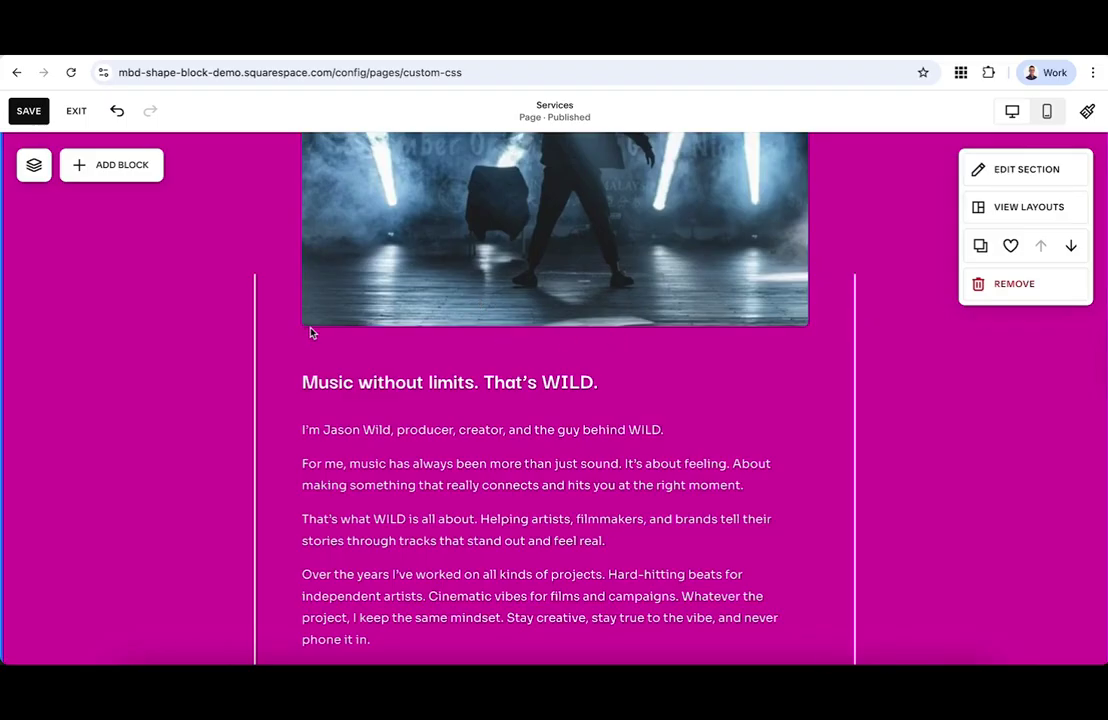
scroll(160, 348, up, 2)
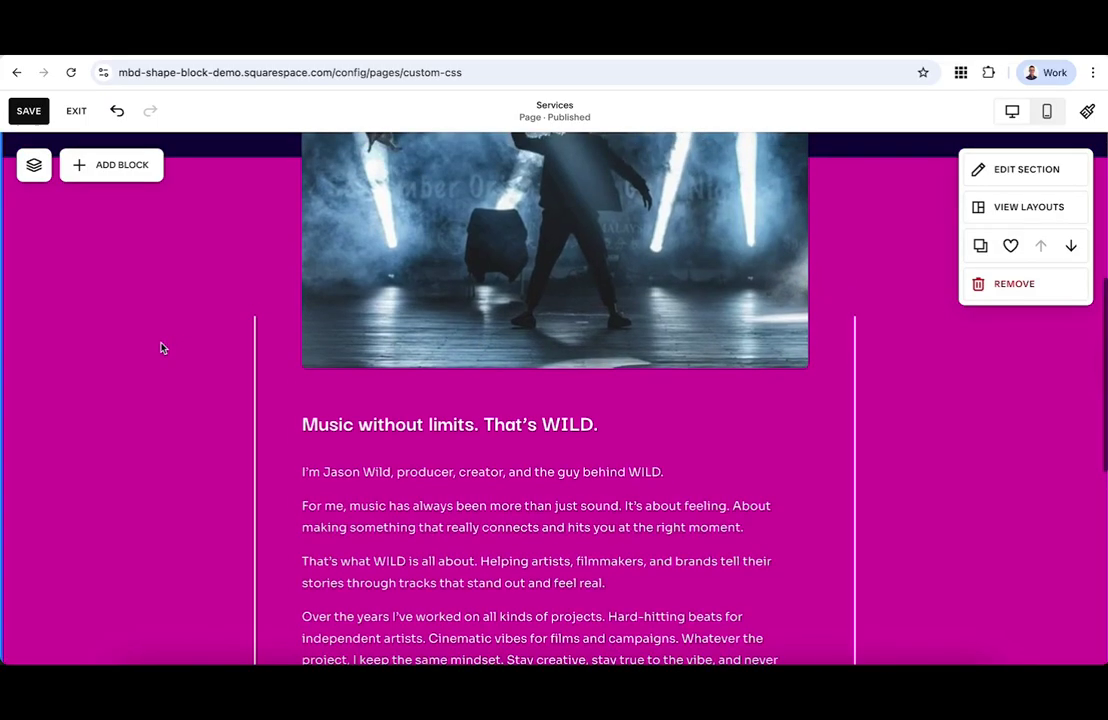
click(30, 116)
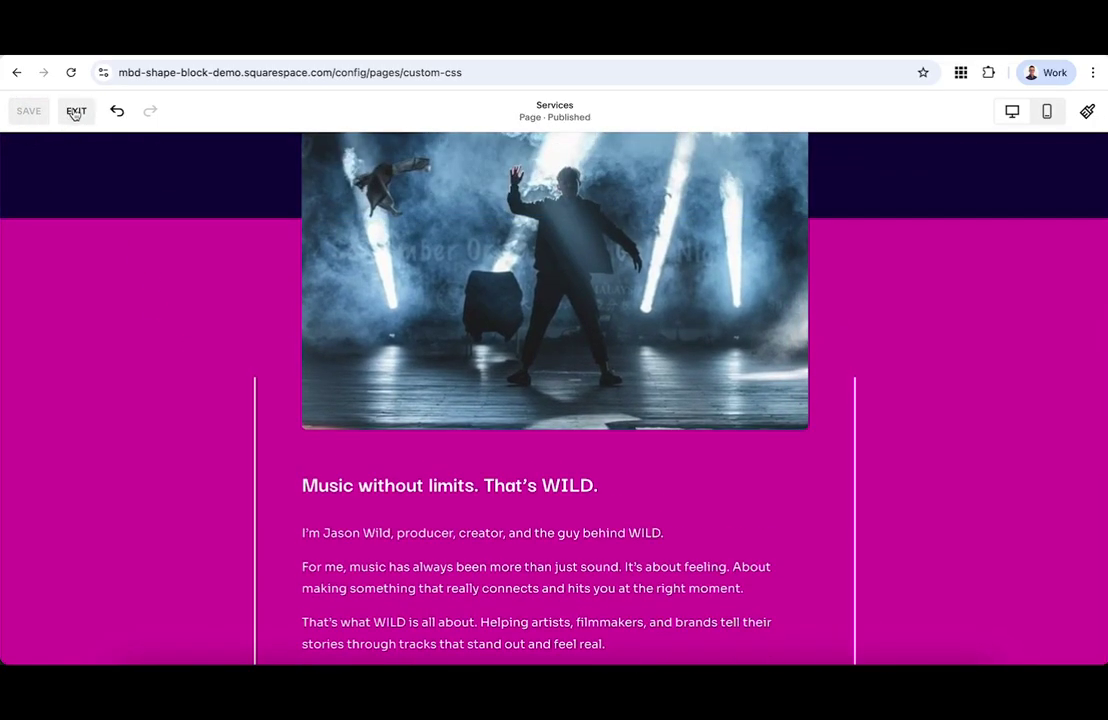
click(75, 112)
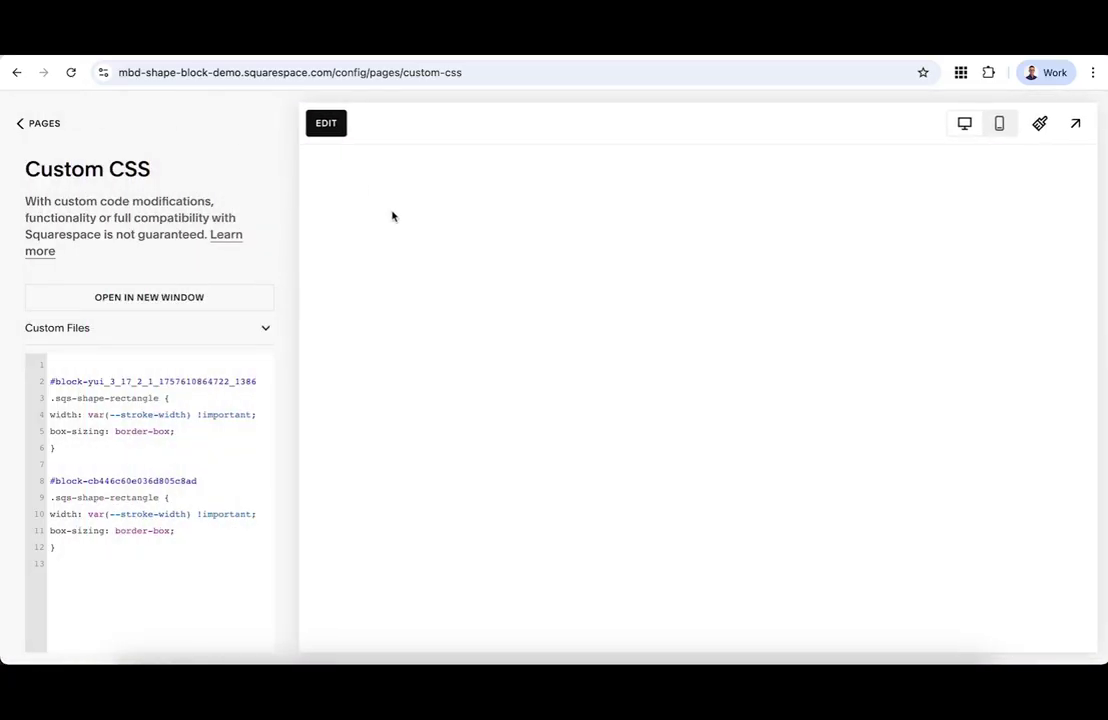
Step: Open the Work page in the page editor
click(988, 168)
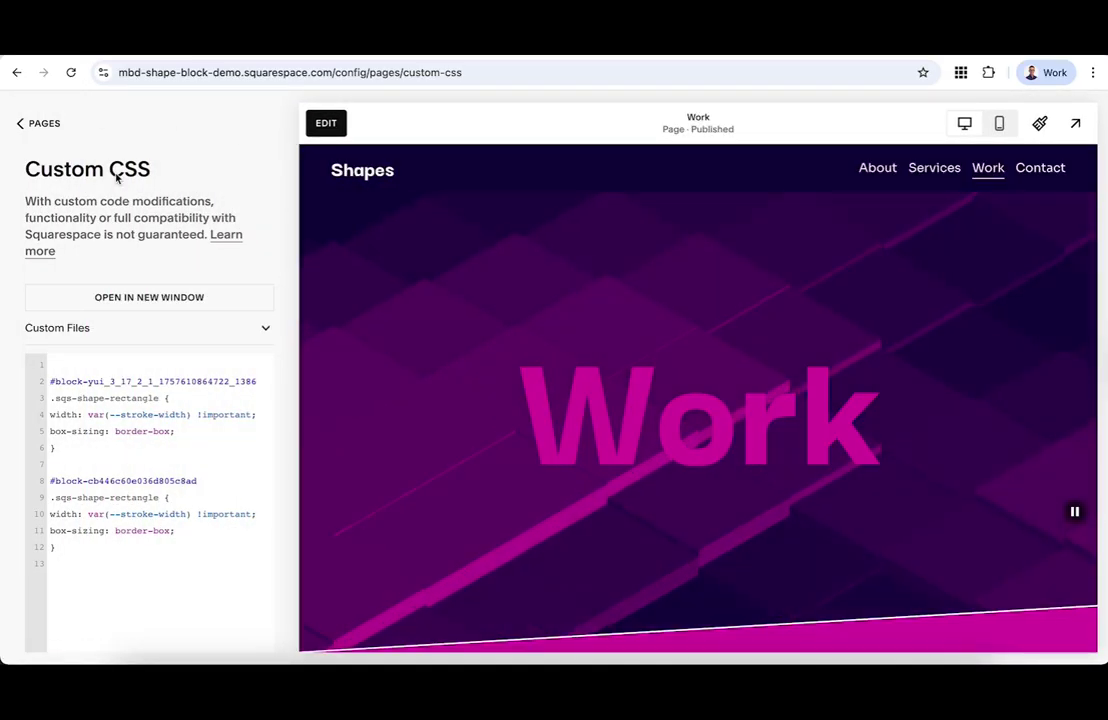
click(44, 123)
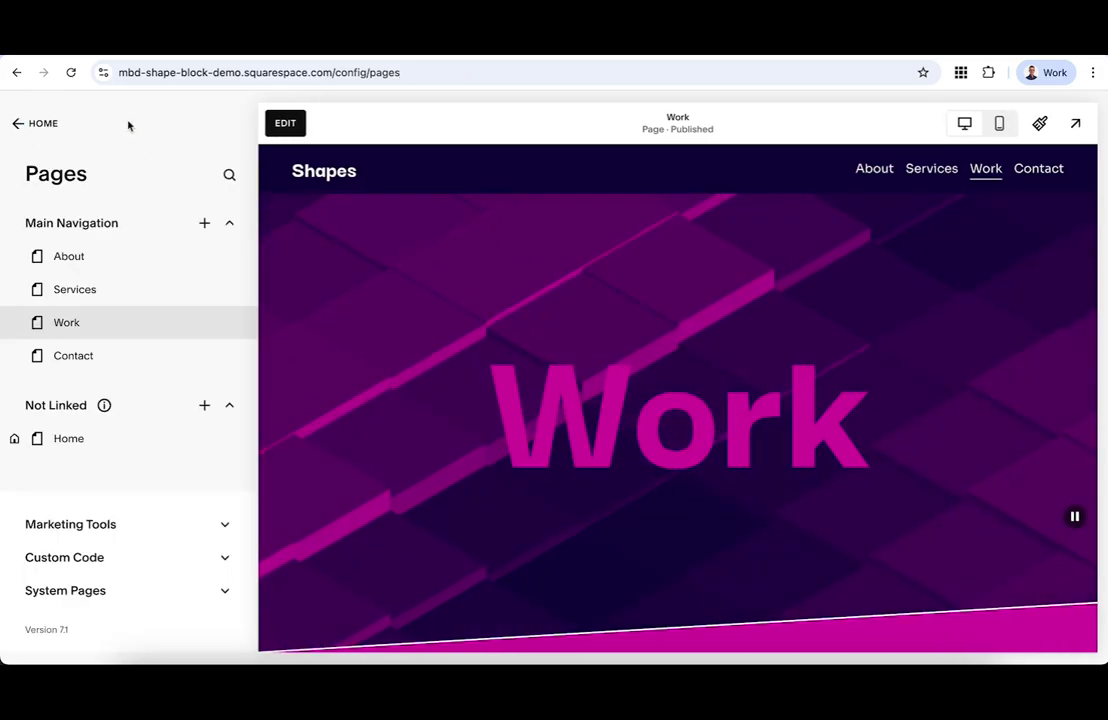
click(285, 128)
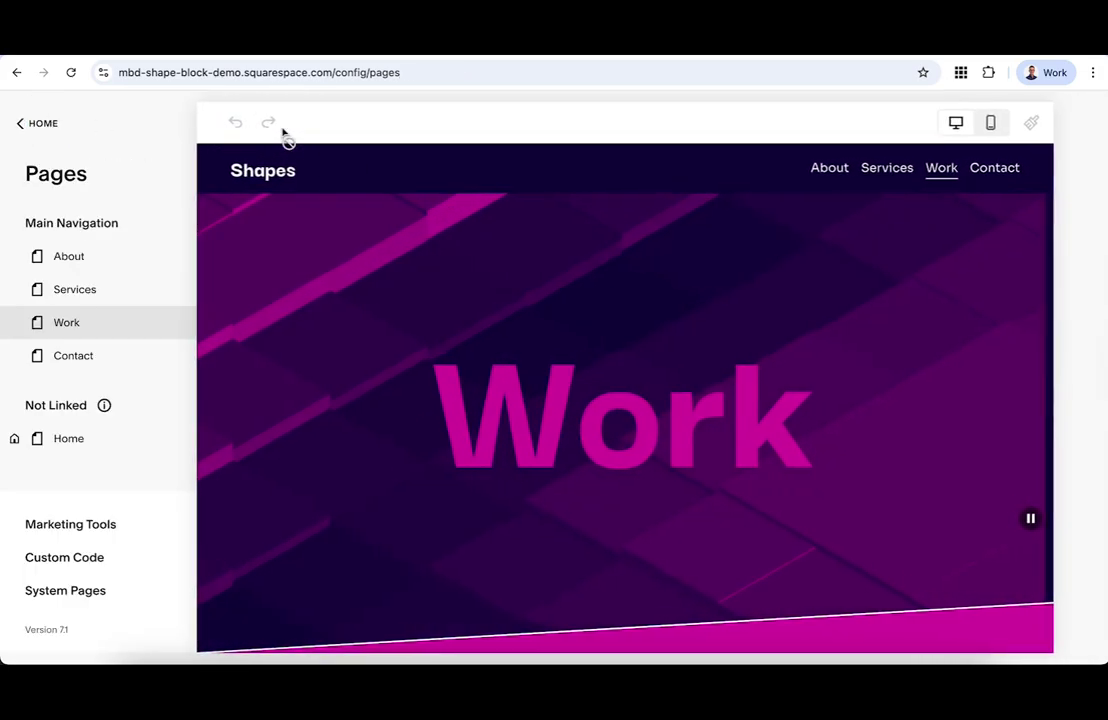
Step: Shorten the pink shape from the top so the teal photo shows above 'Why work with us?'
scroll(183, 298, down, 10)
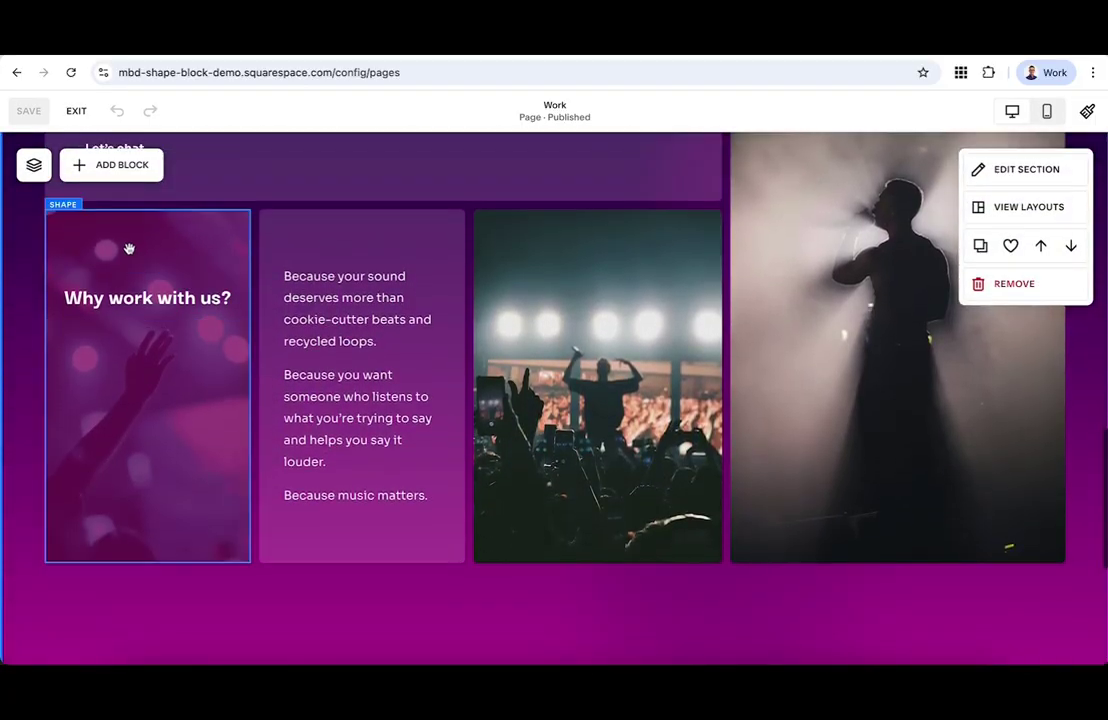
click(140, 240)
drag(146, 211, 146, 362)
click(156, 291)
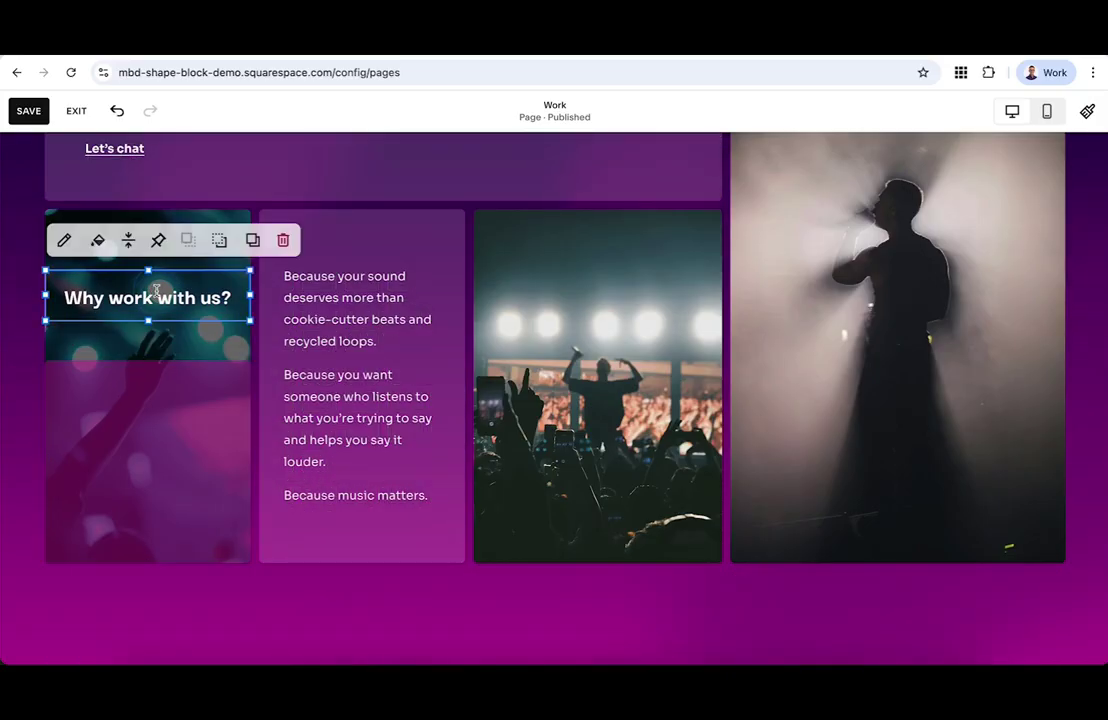
click(64, 240)
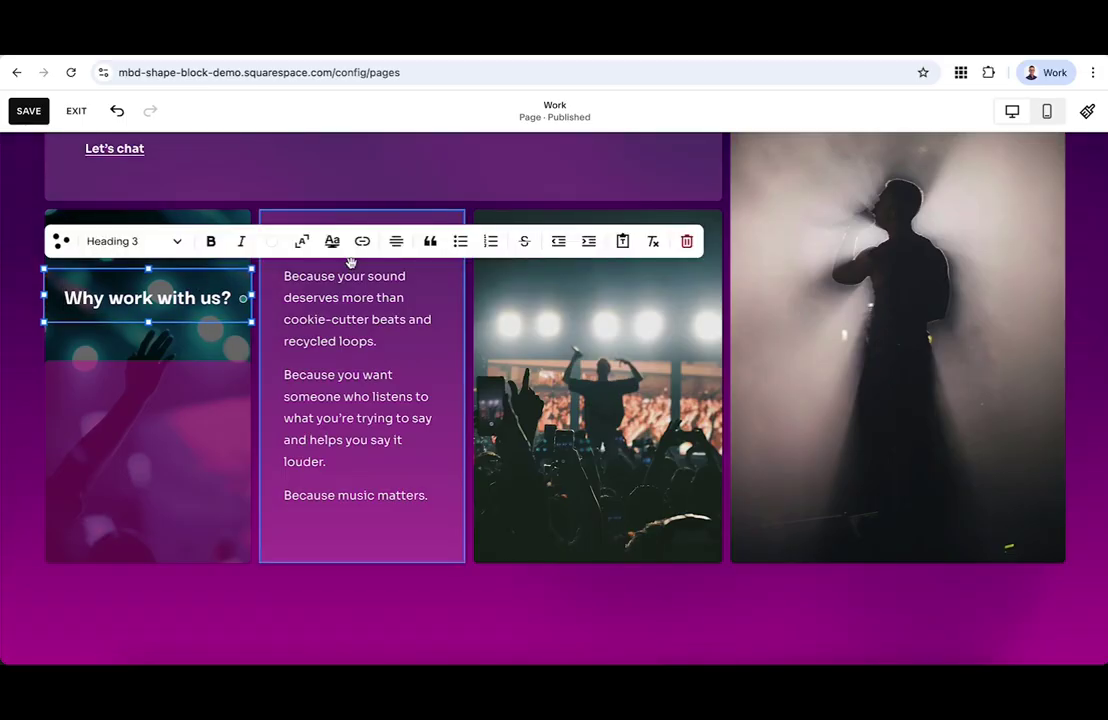
Step: Give the 'Why work with us?' heading a magenta background at about 40% opacity and nudge it lower
click(169, 332)
click(165, 310)
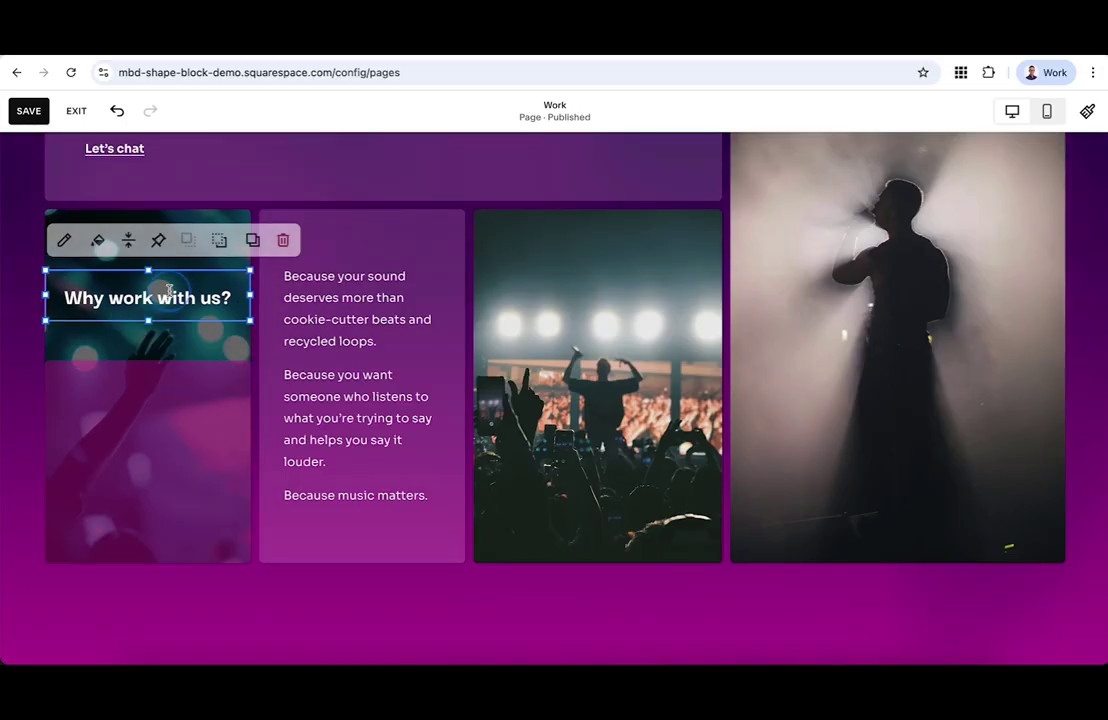
click(98, 241)
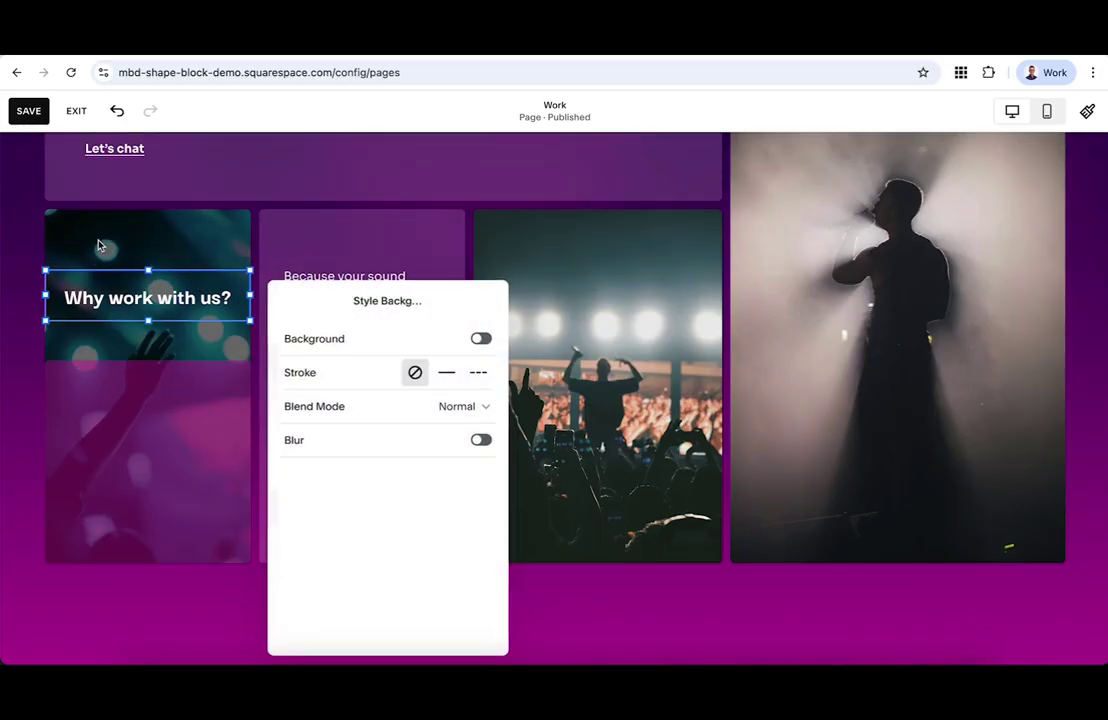
click(481, 339)
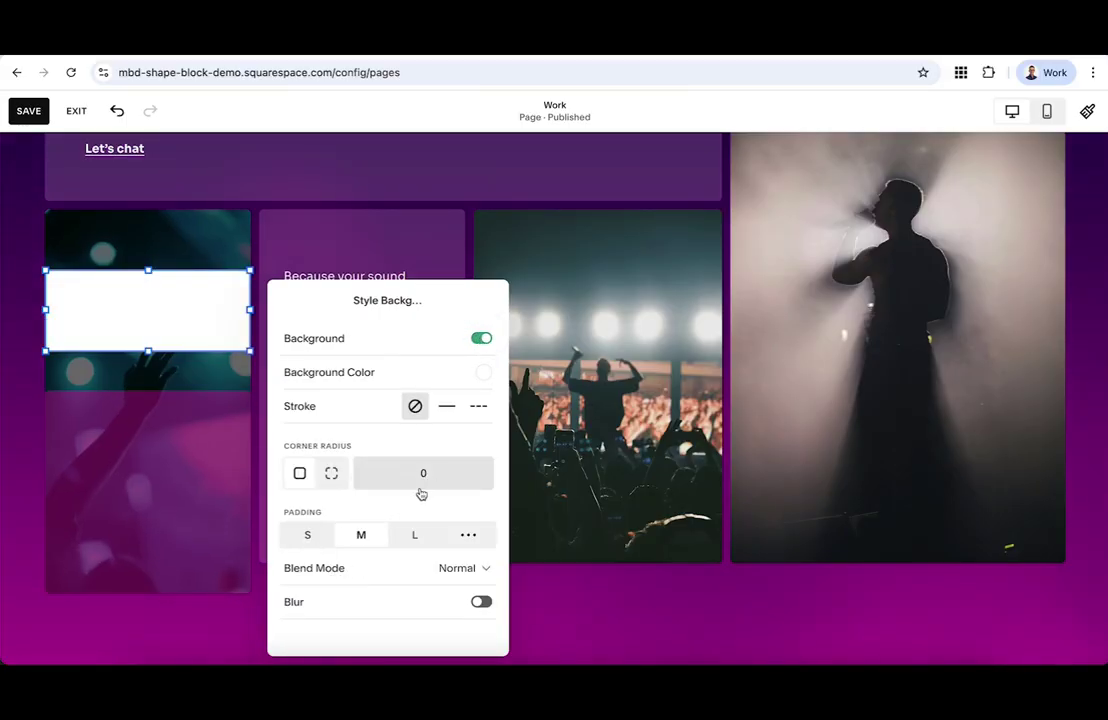
click(483, 372)
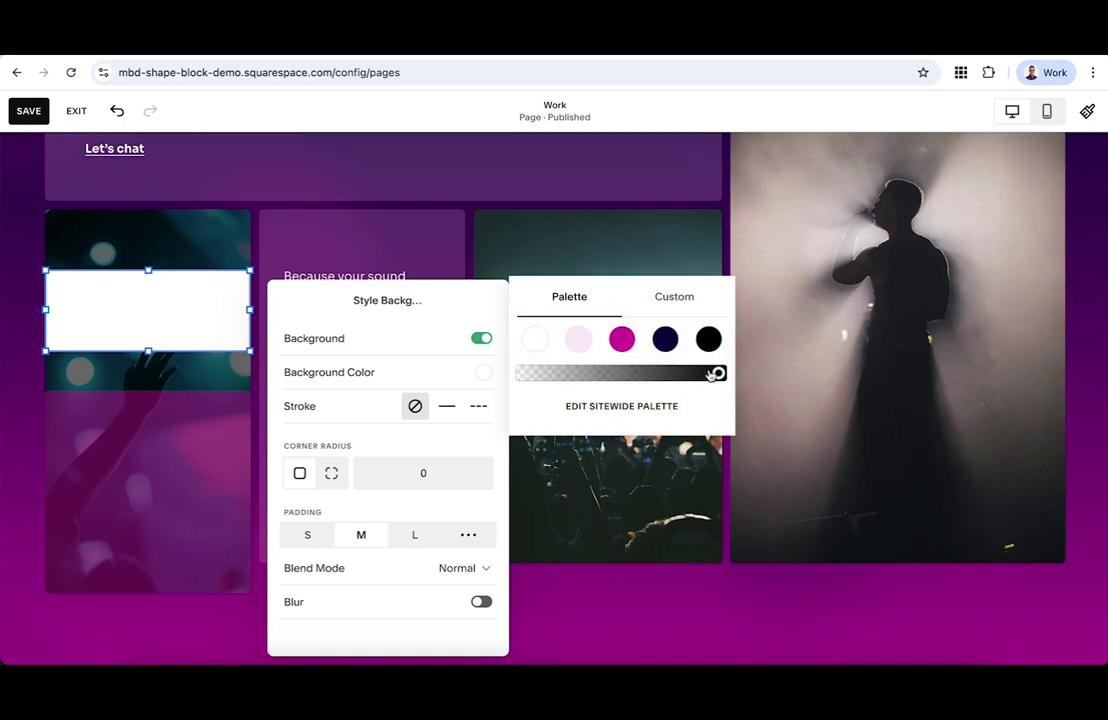
drag(712, 375, 542, 384)
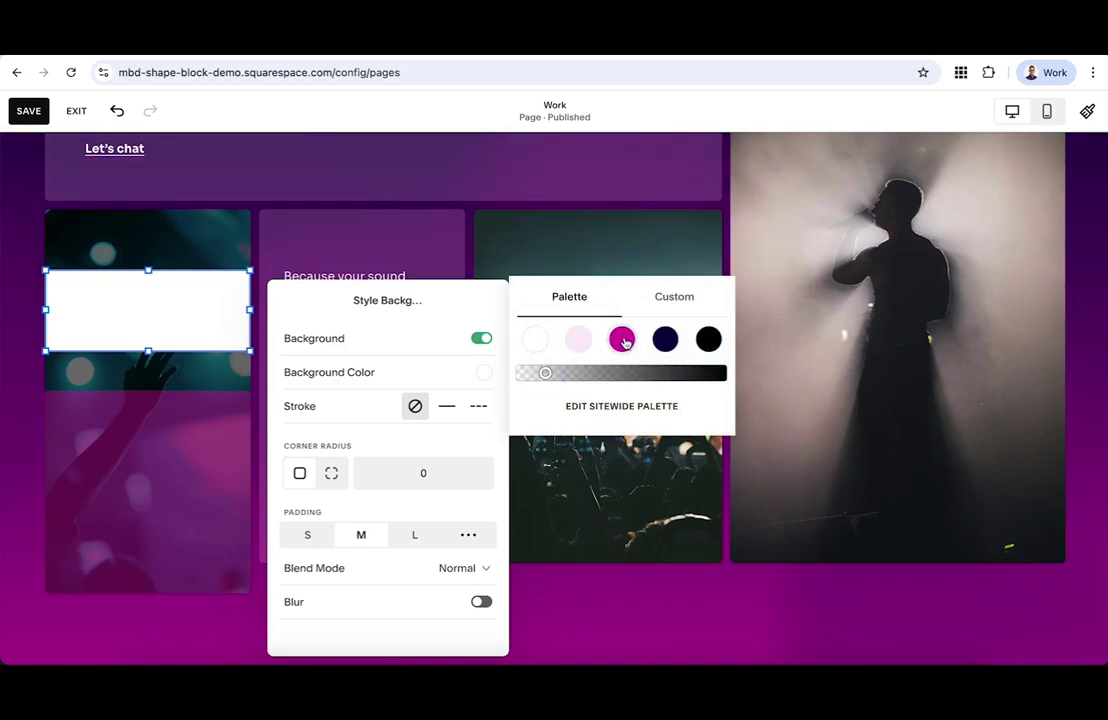
click(623, 340)
drag(541, 375, 603, 373)
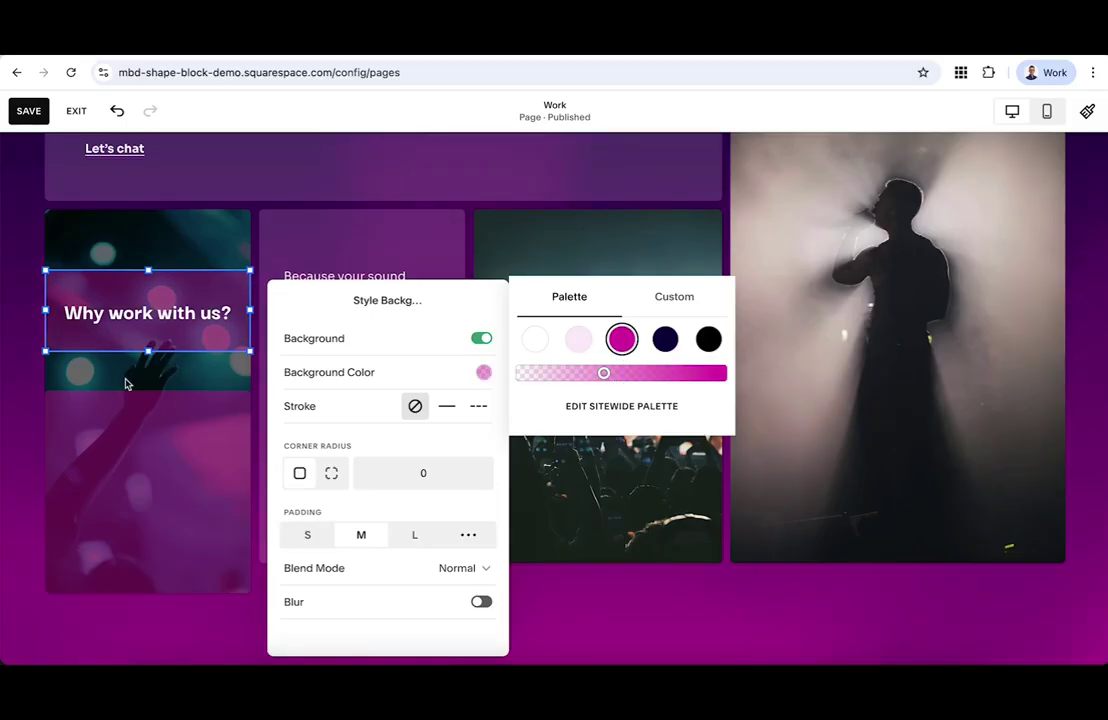
click(30, 380)
click(146, 349)
mouse_move(146, 349)
mouse_down()
mouse_move(141, 514)
mouse_move(149, 355)
mouse_up()
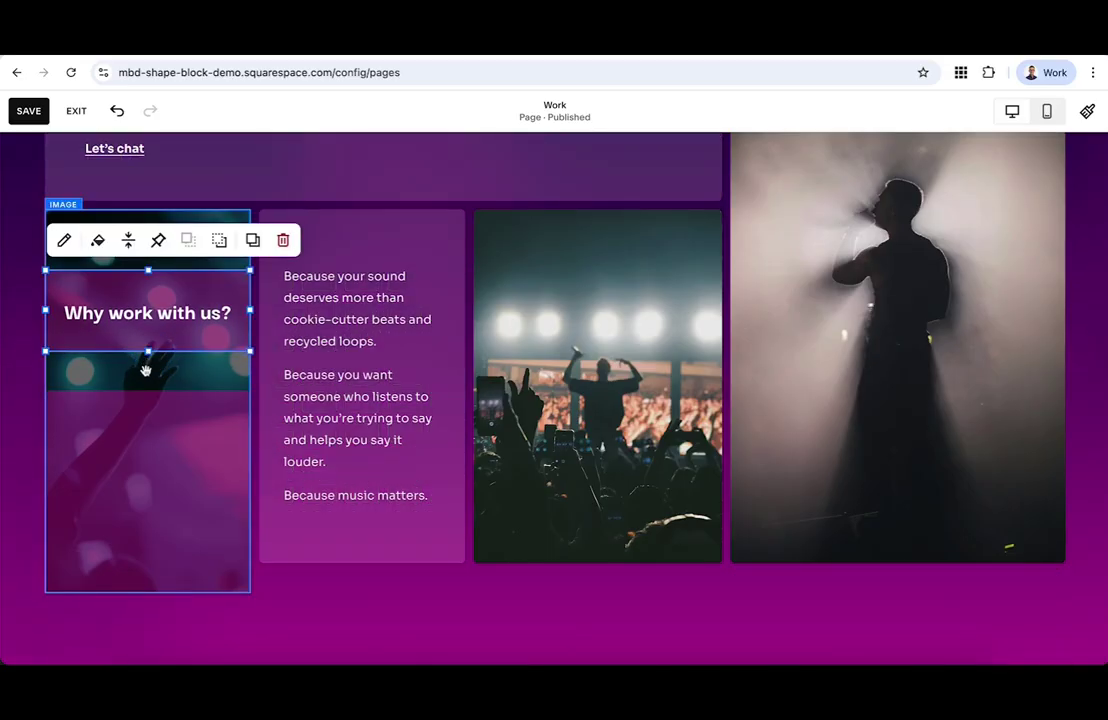
Step: Undo recent edits, removing the heading's magenta background and restoring the full-height pink shape
click(157, 313)
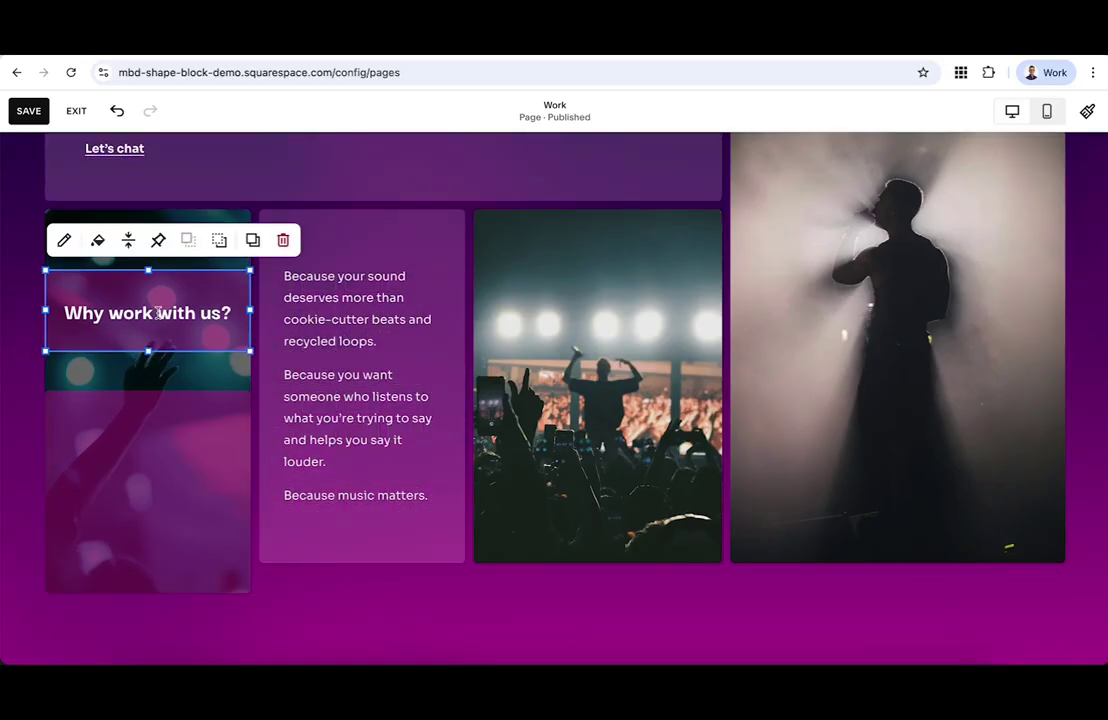
click(150, 367)
key(ctrl+z)
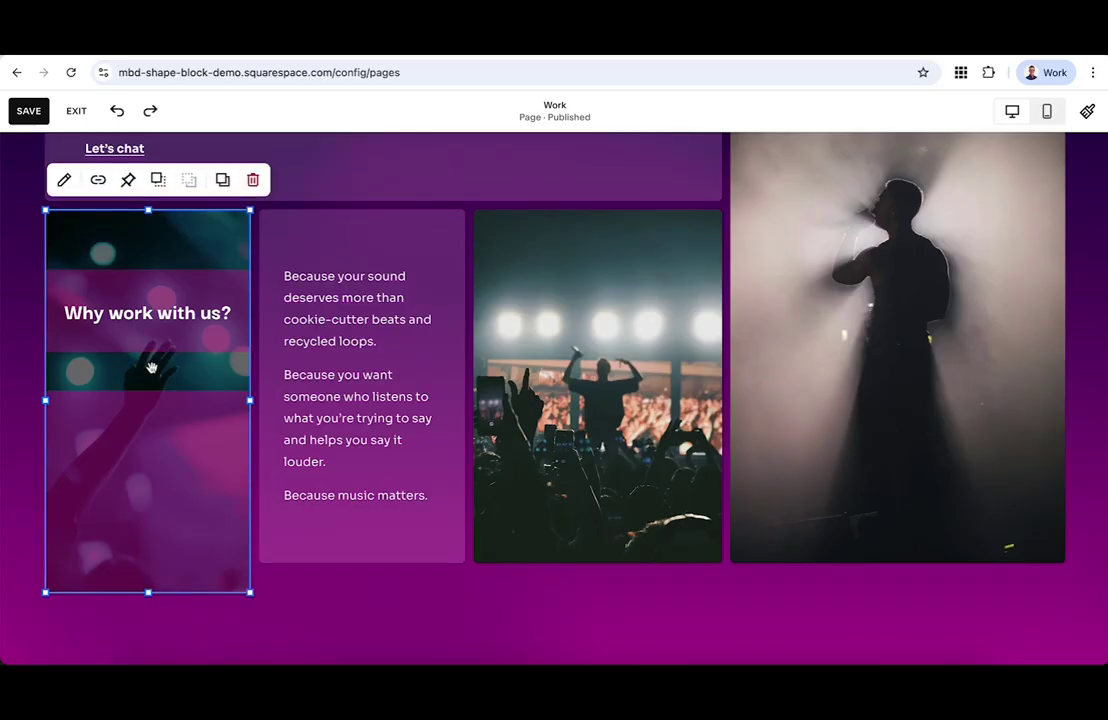
click(117, 111)
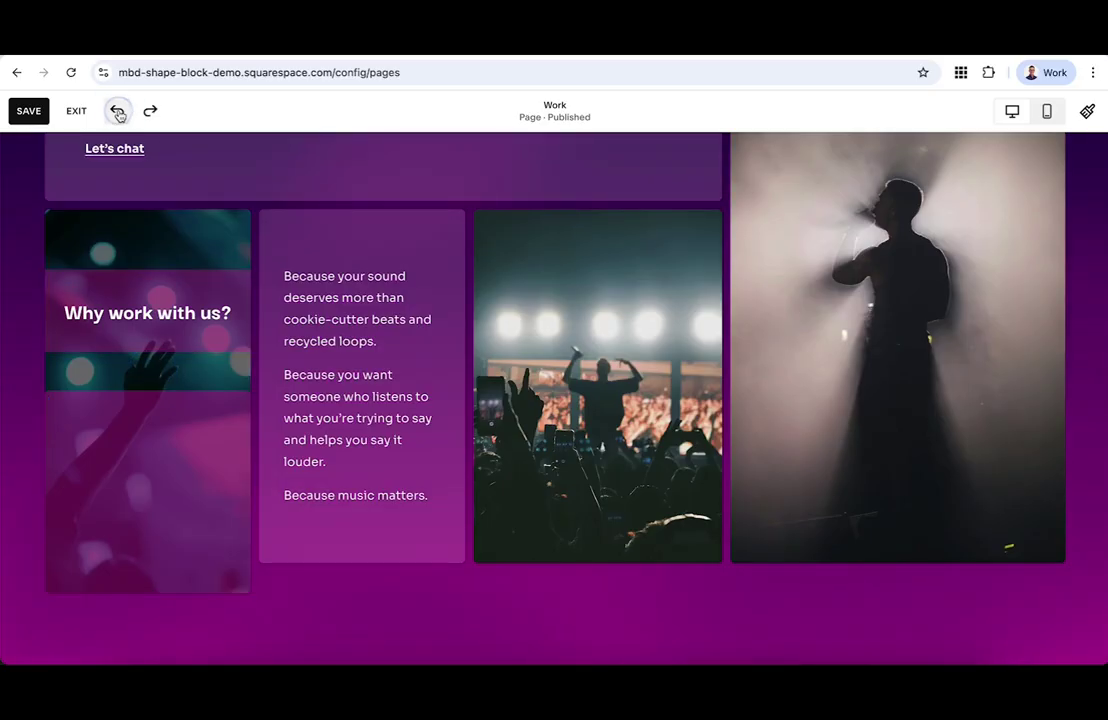
click(117, 111)
click(117, 111)
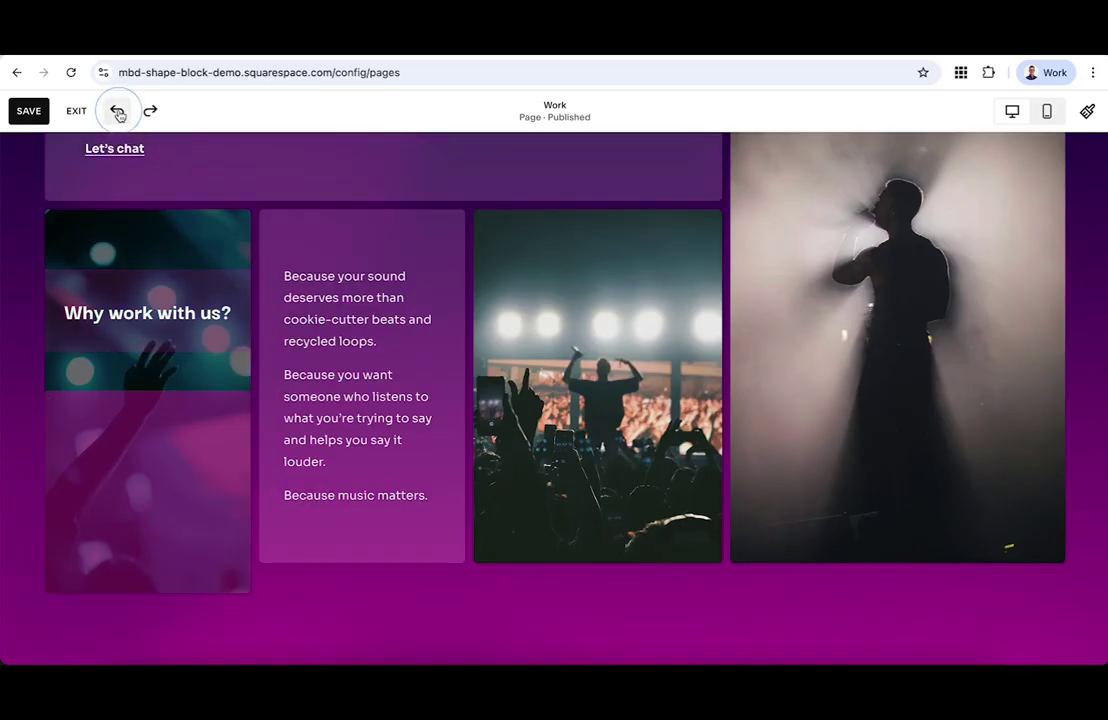
click(117, 111)
click(117, 111)
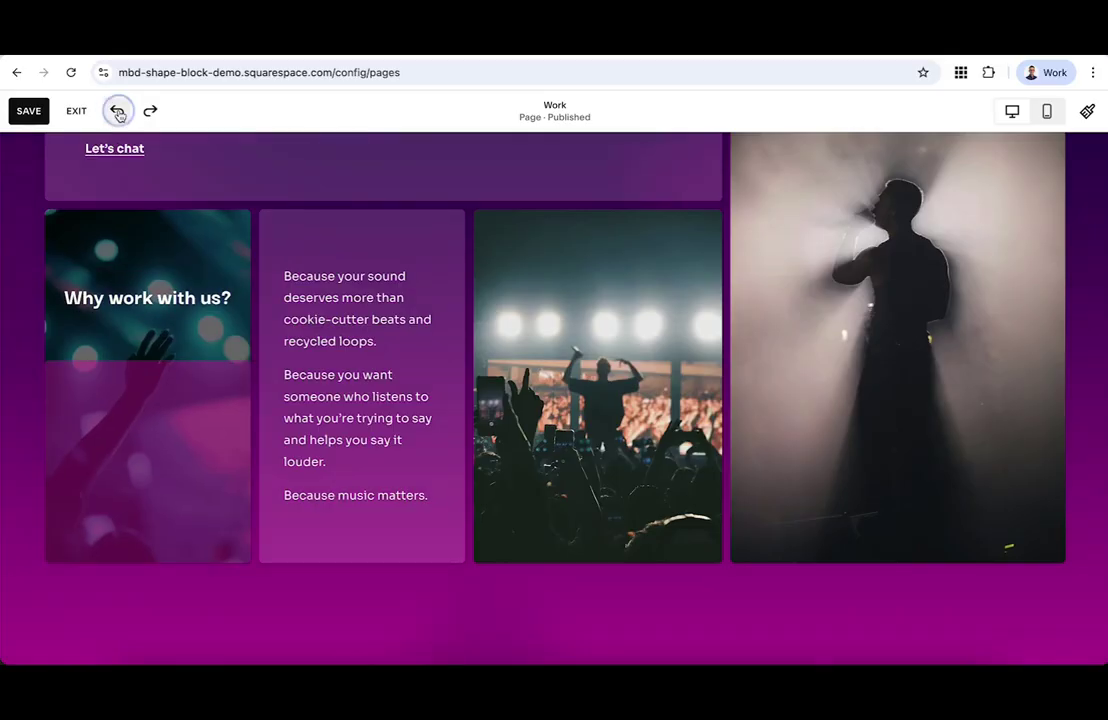
Step: Move the heading lower inside the shape and preview the Work page in mobile layout
mouse_move(132, 298)
mouse_down()
mouse_move(136, 410)
mouse_move(124, 448)
mouse_move(150, 300)
mouse_up()
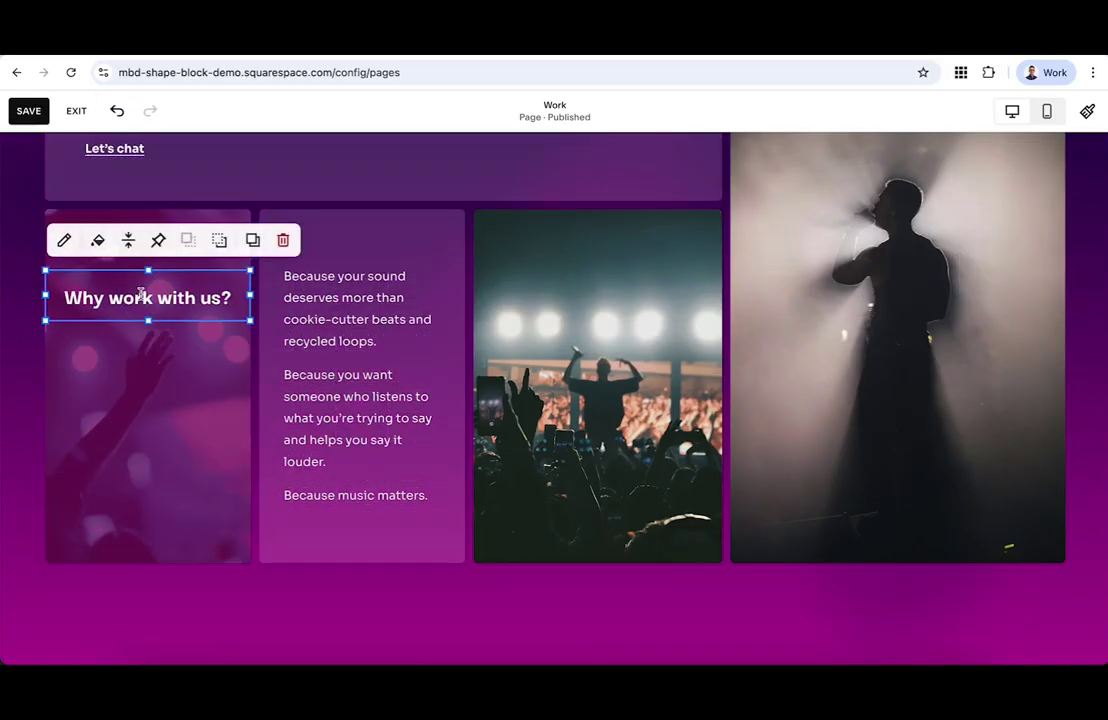
click(128, 397)
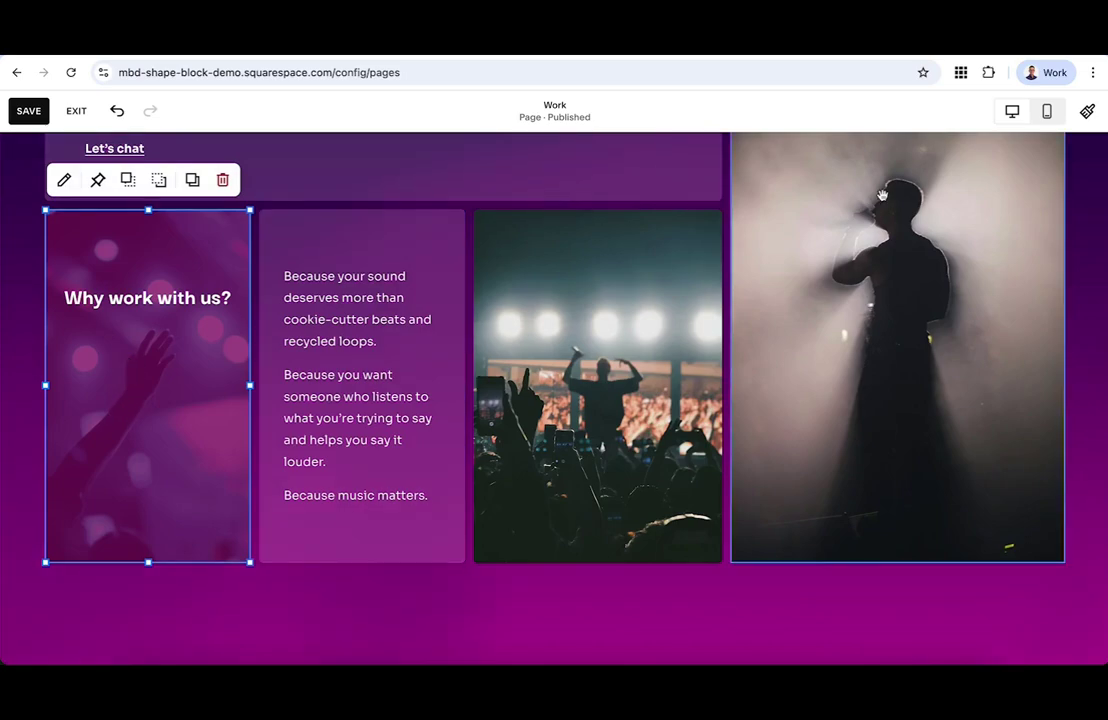
click(1047, 113)
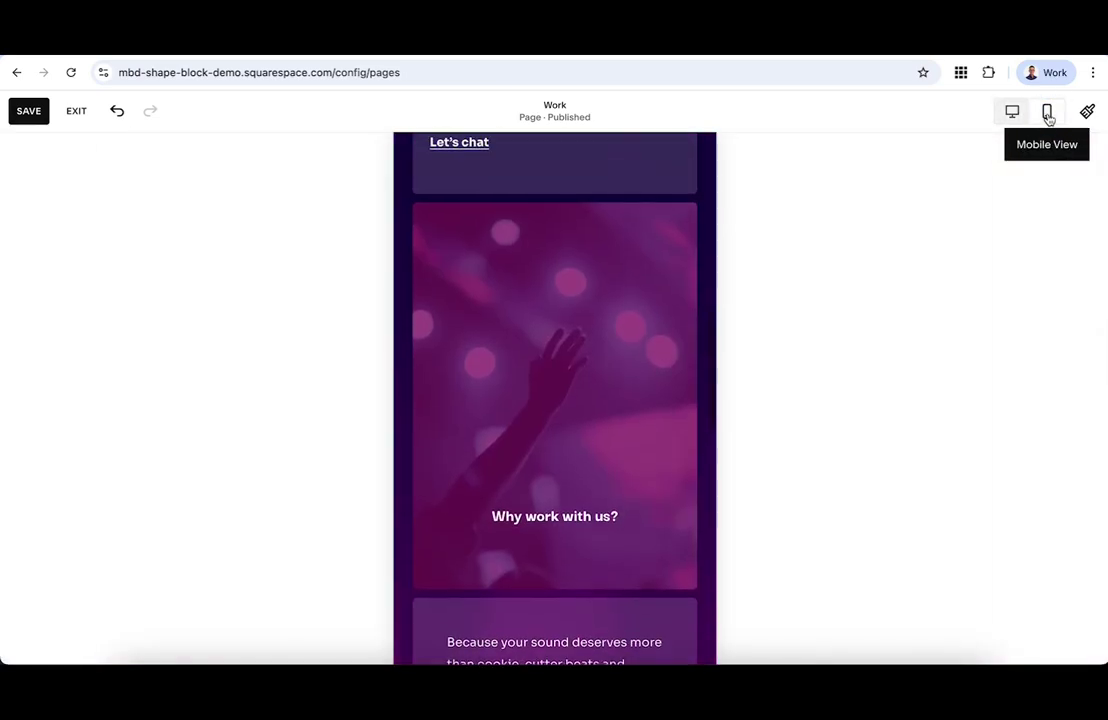
Step: Center the 'Why work with us?' heading in its shape on mobile, then return to desktop view
drag(524, 537, 527, 340)
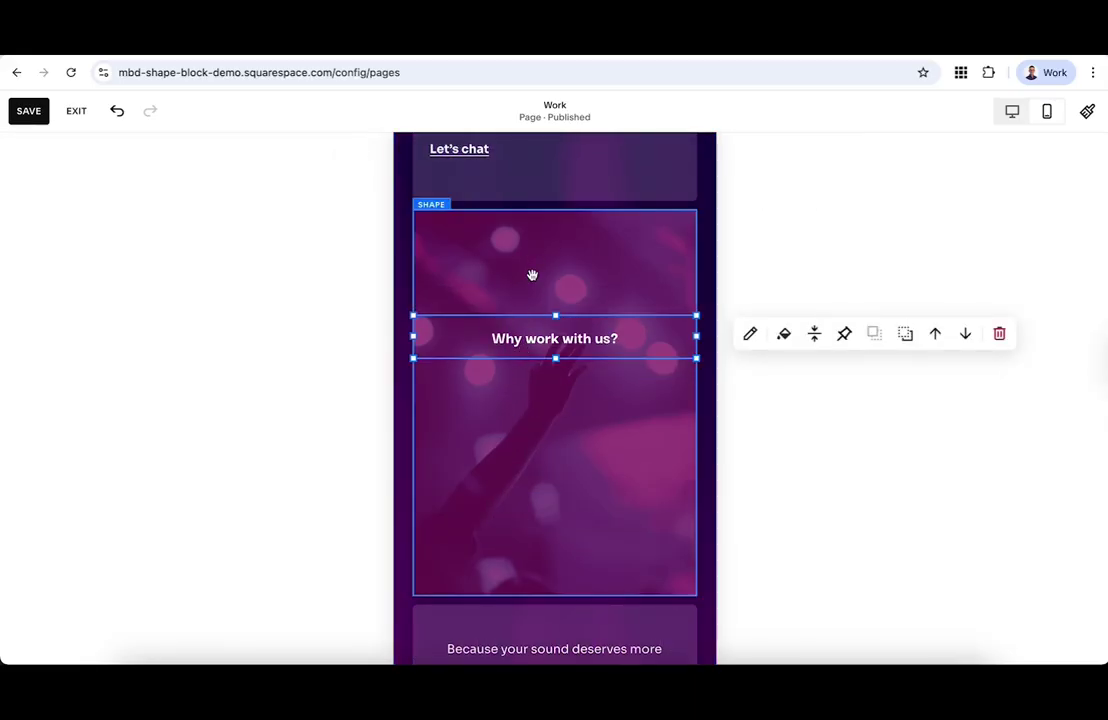
click(532, 270)
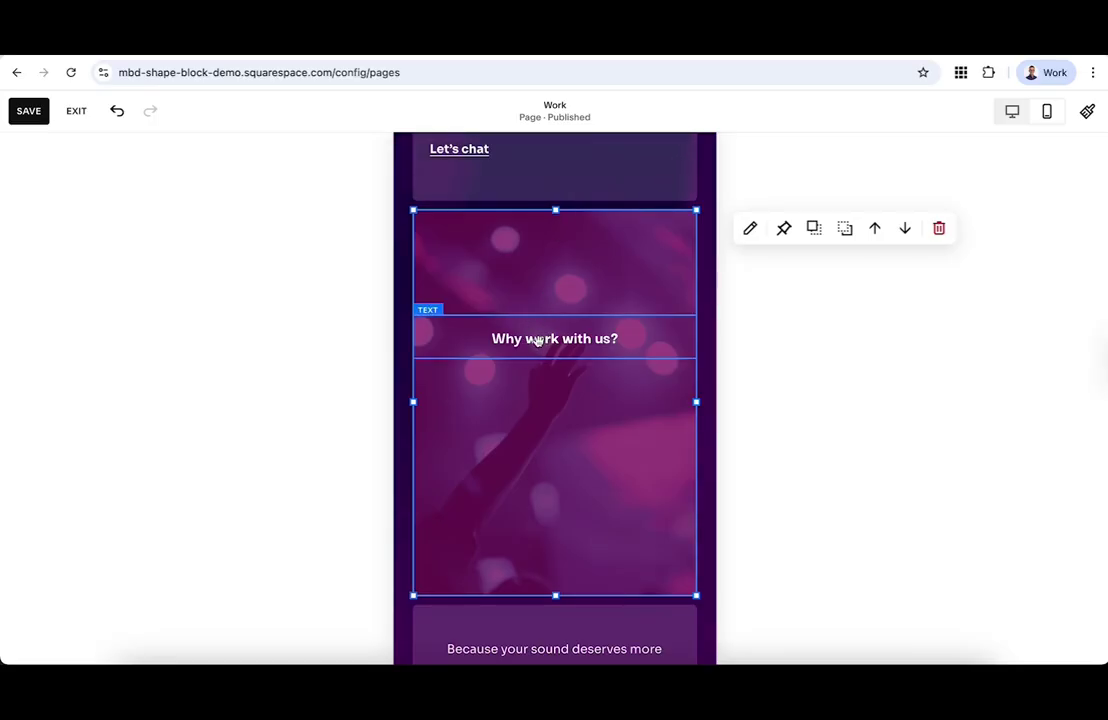
click(1011, 110)
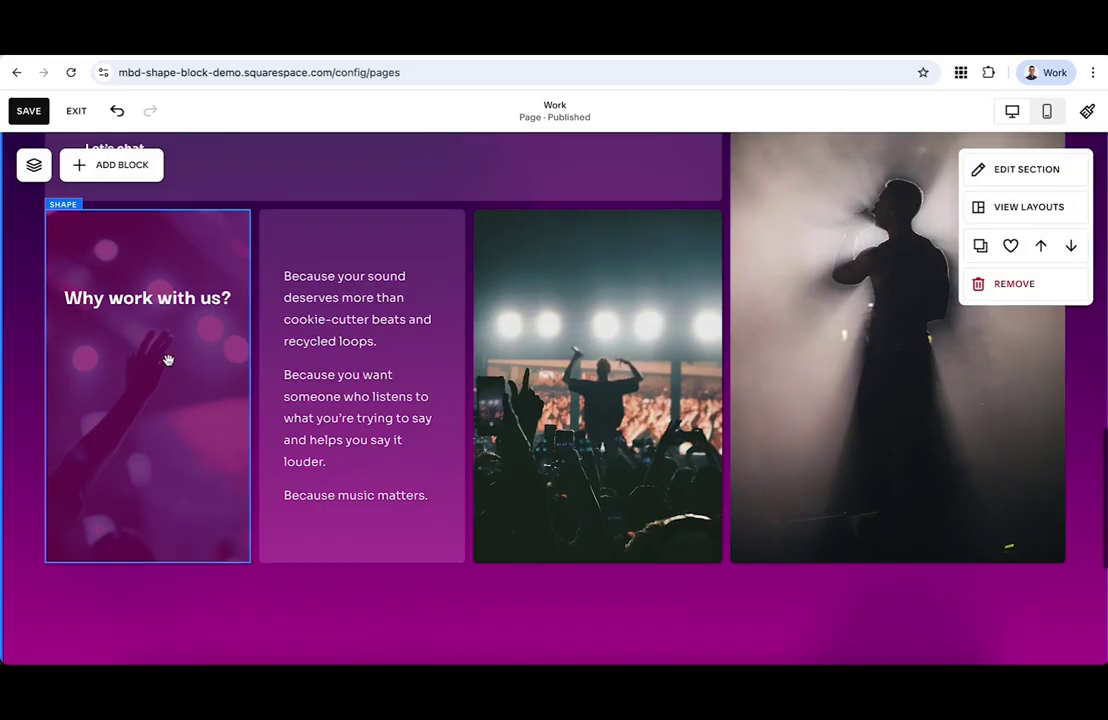
Step: Save the Work page, exit the editor, and go to the Contact page
click(27, 111)
click(76, 111)
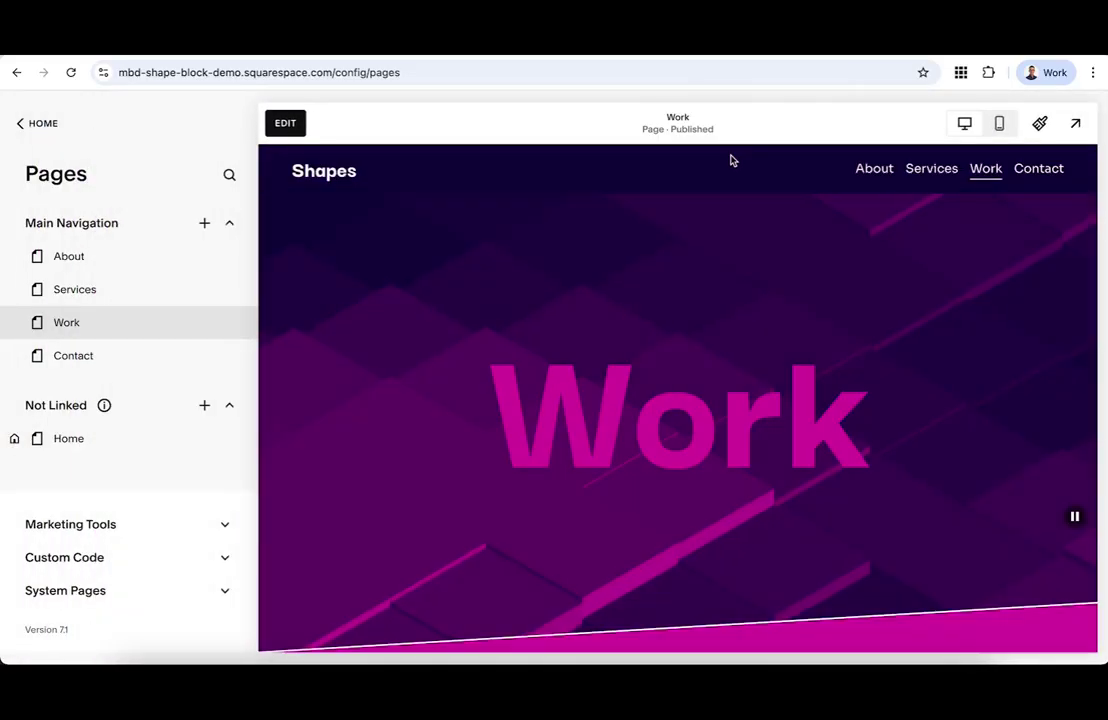
click(1043, 170)
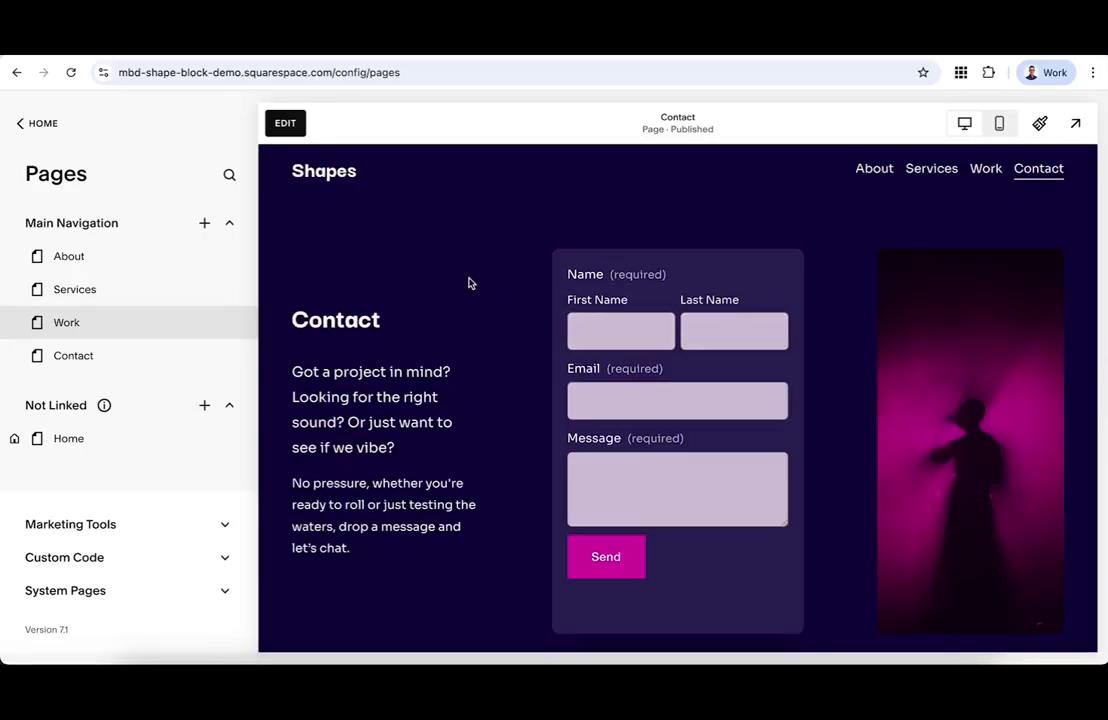
Step: Edit the Contact page's magenta shape and reposition it over the dancer photo
click(287, 124)
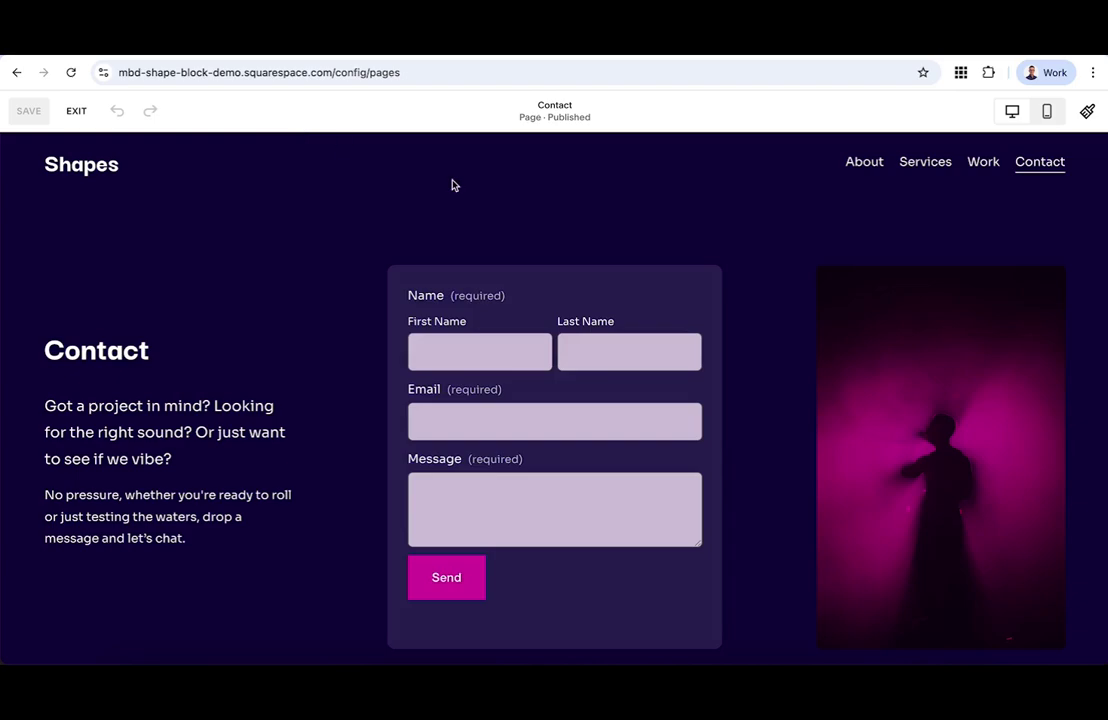
double_click(901, 359)
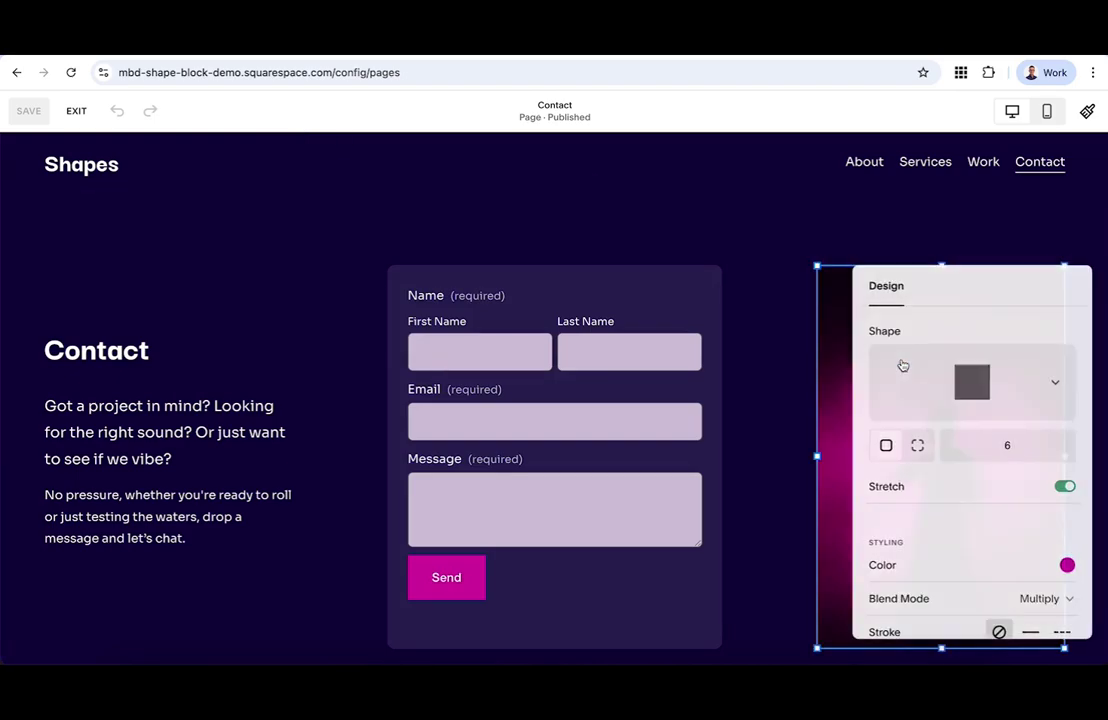
scroll(982, 378, down, 3)
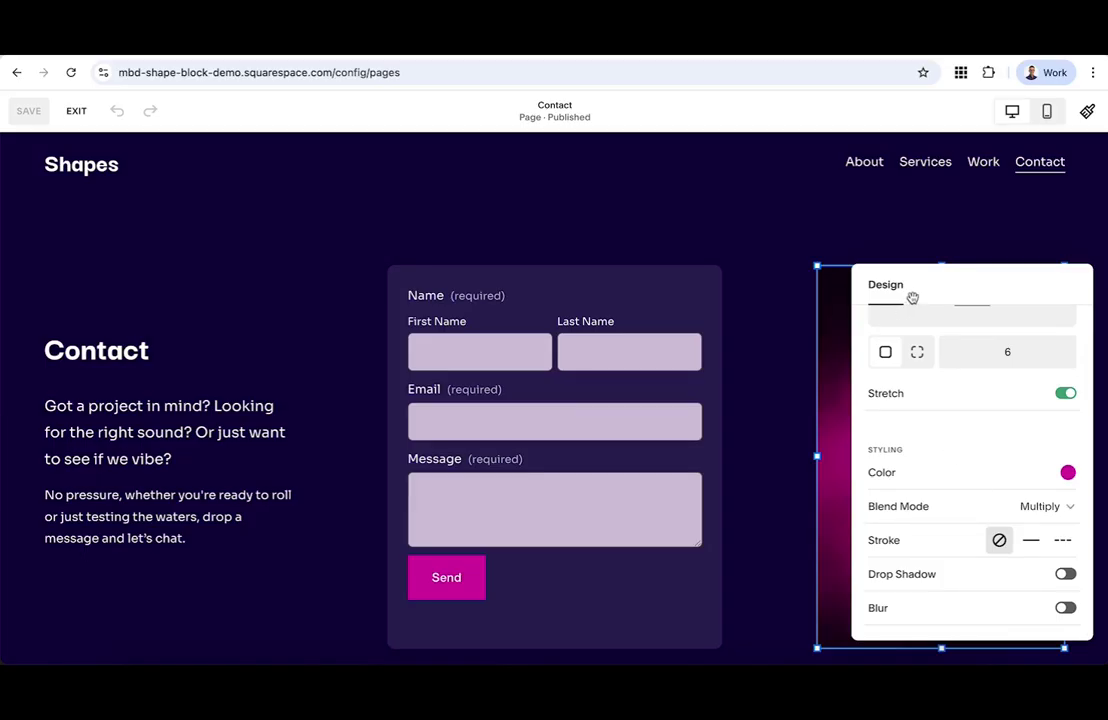
drag(927, 277, 497, 256)
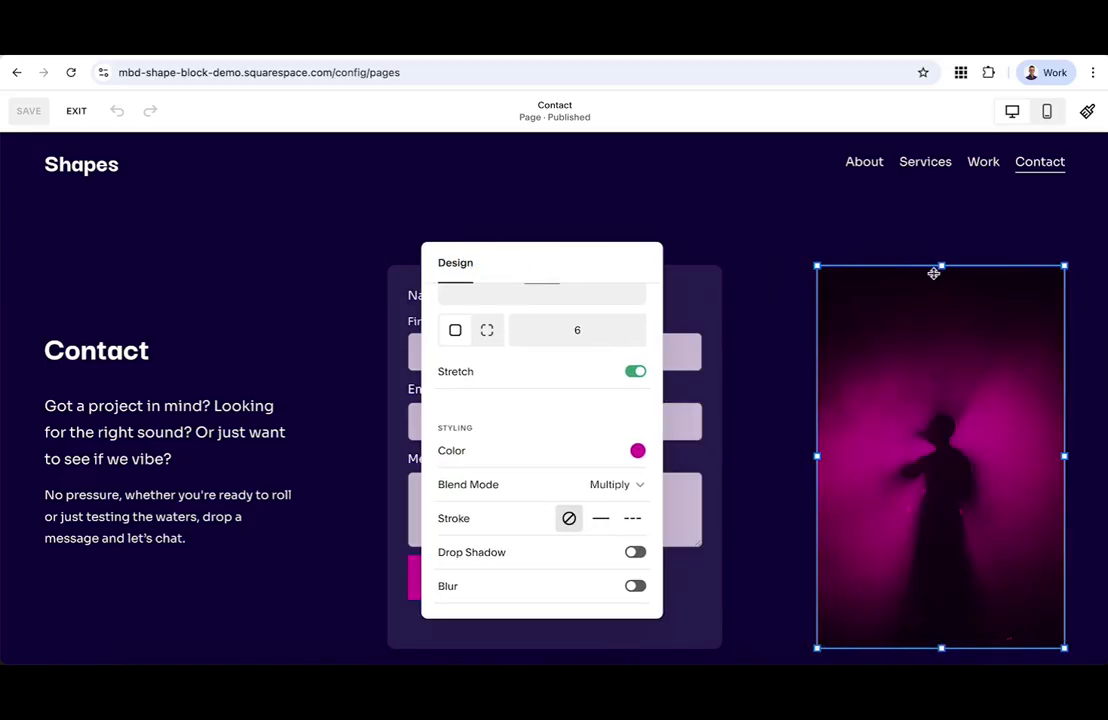
mouse_move(937, 265)
mouse_down()
mouse_move(957, 400)
mouse_move(957, 512)
mouse_move(944, 276)
mouse_up()
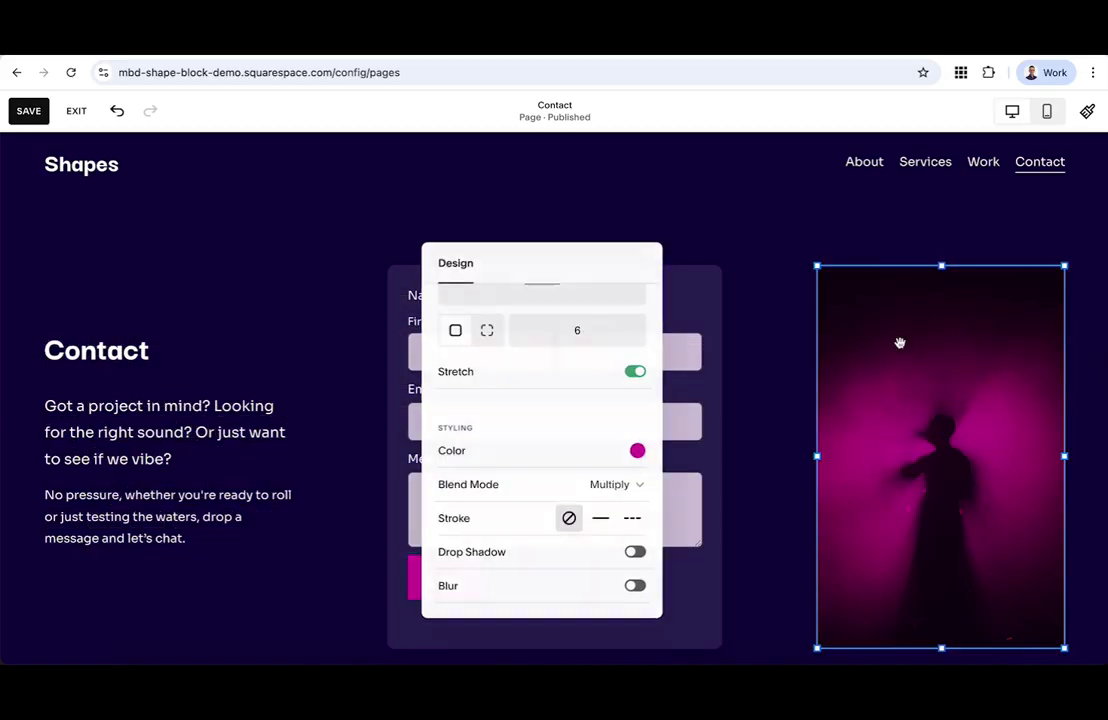
Step: Keep the magenta shape's Multiply blend mode, deselect it, and save the Contact page
click(606, 484)
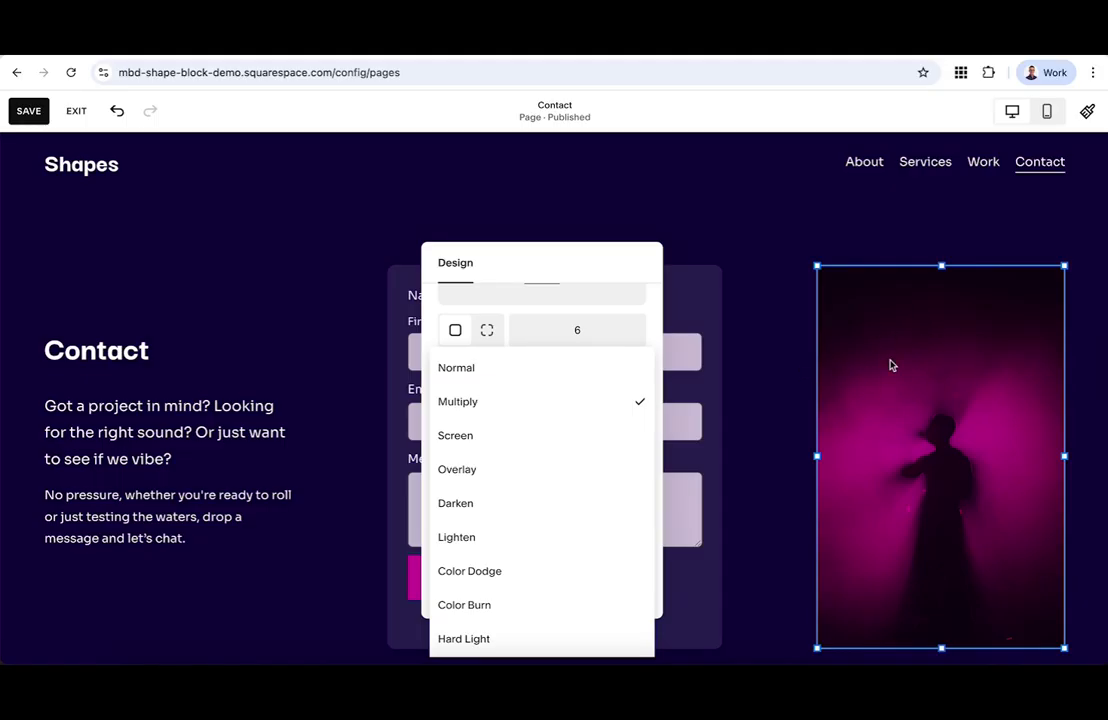
click(782, 376)
click(782, 376)
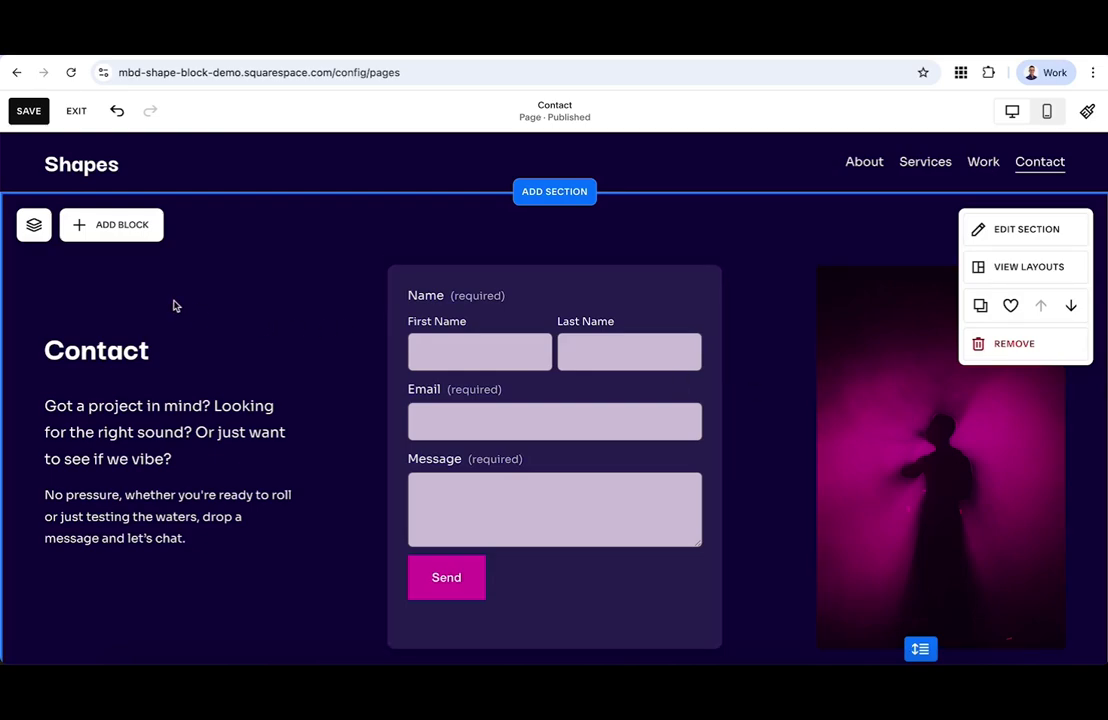
click(28, 111)
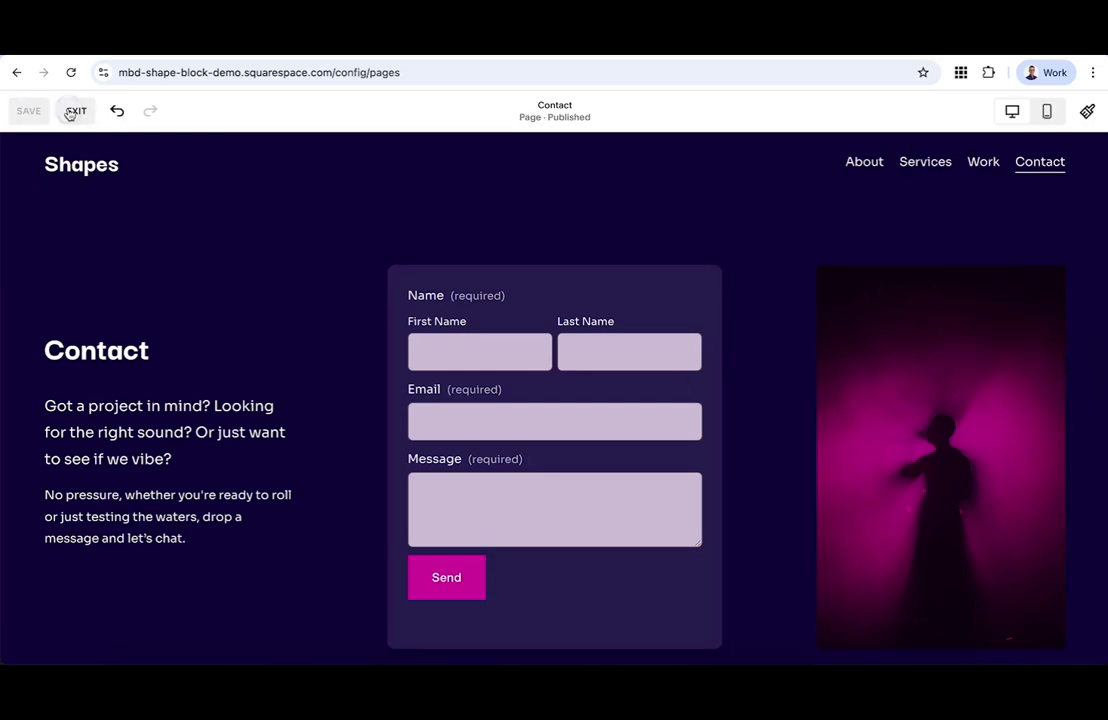
Step: Exit the Contact page, open Home in edit mode, and scroll to the concert image row
click(74, 113)
click(336, 172)
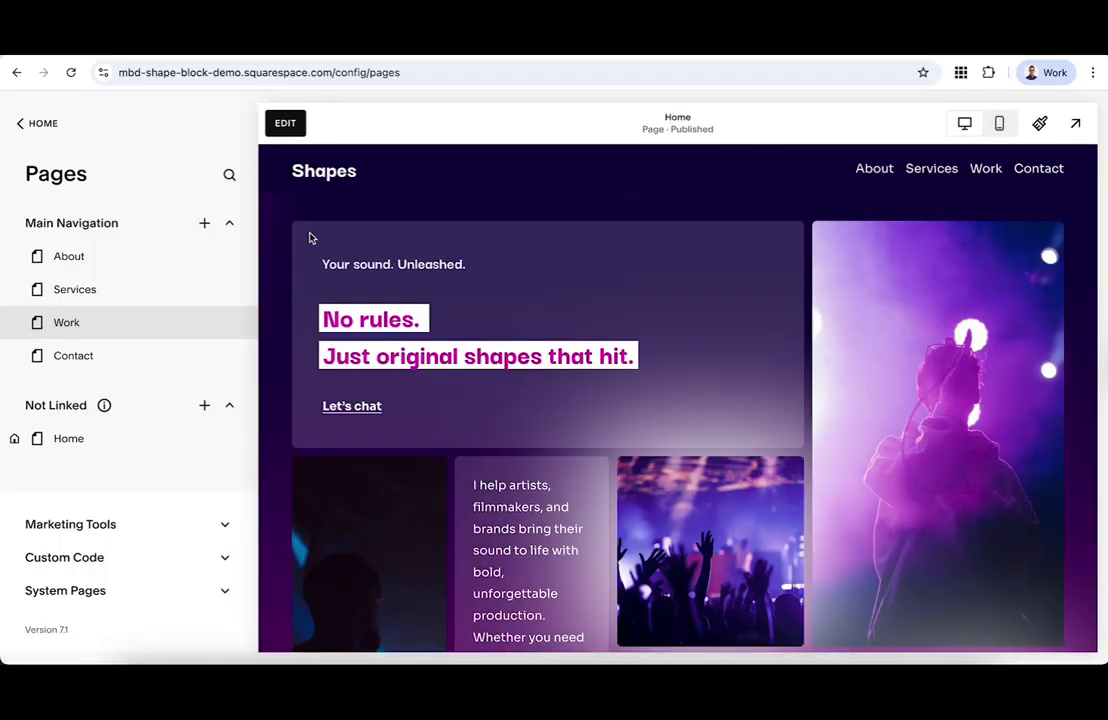
click(282, 129)
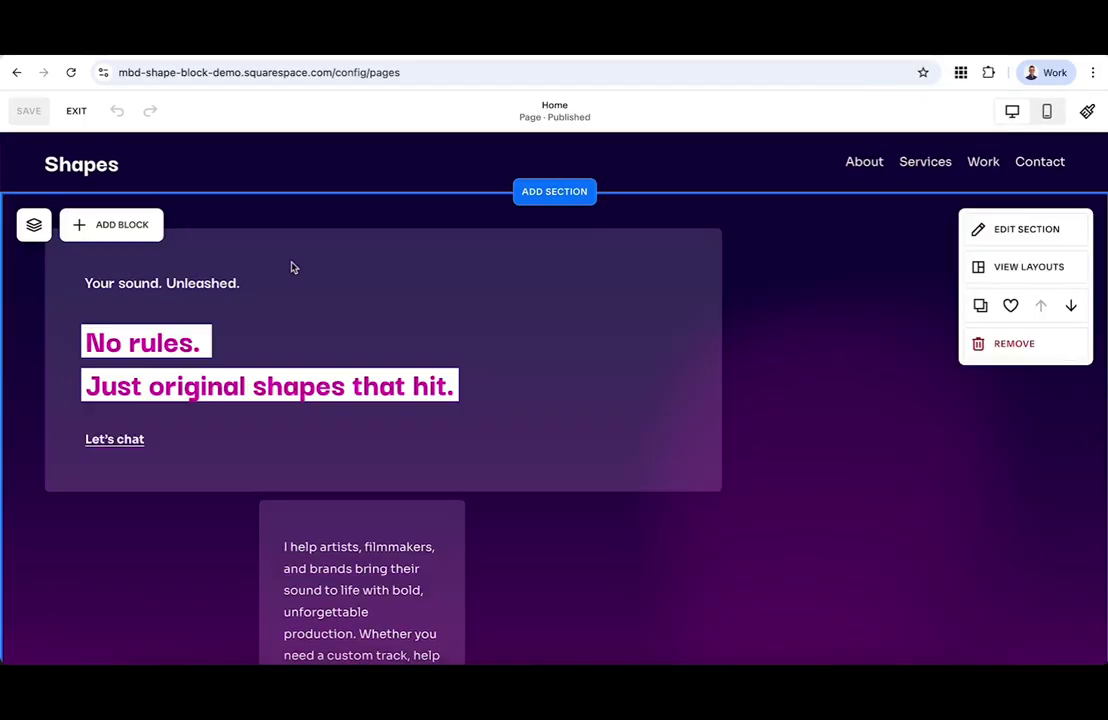
scroll(292, 265, down, 3)
scroll(291, 262, down, 3)
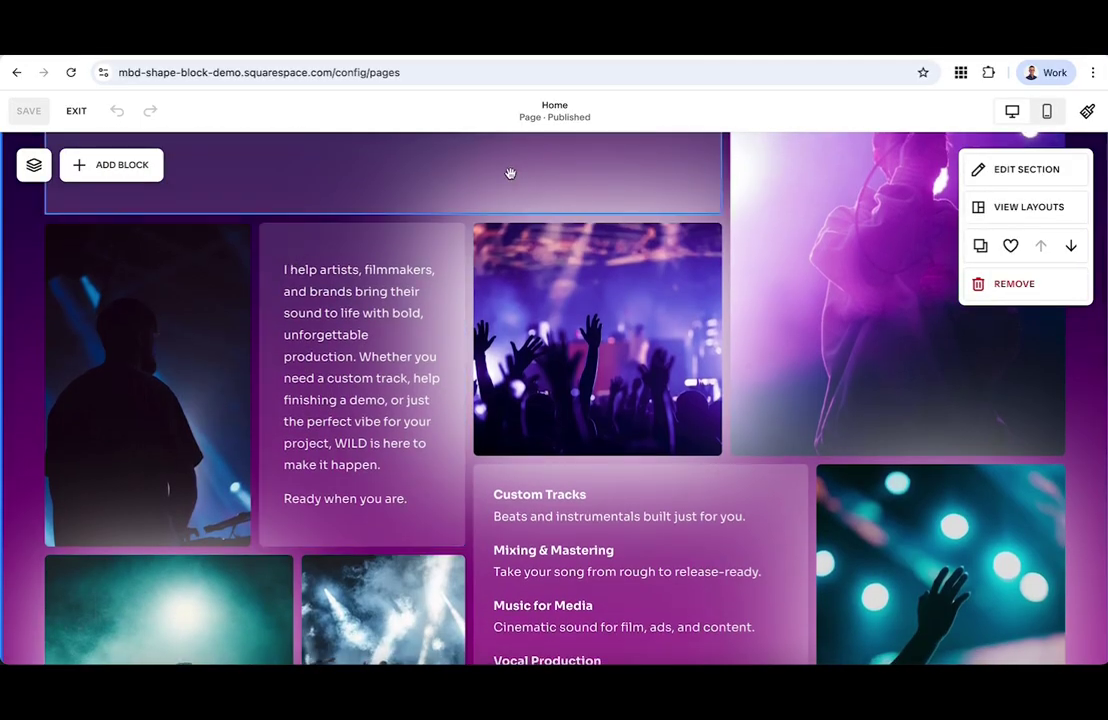
scroll(398, 308, down, 6)
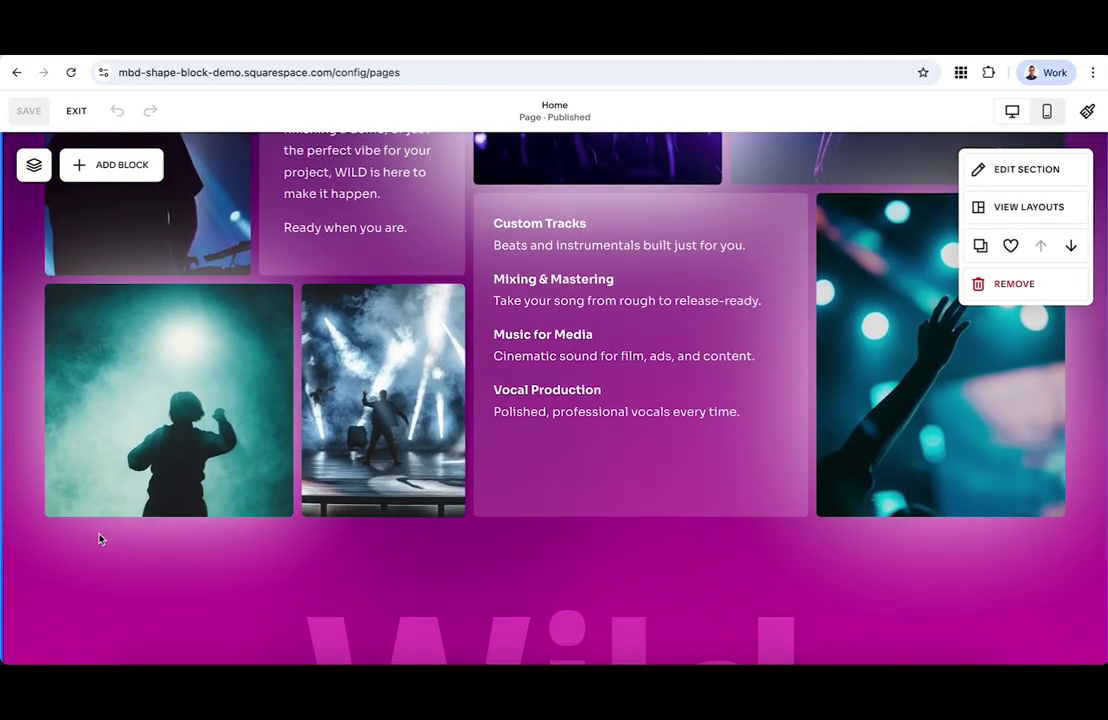
click(166, 383)
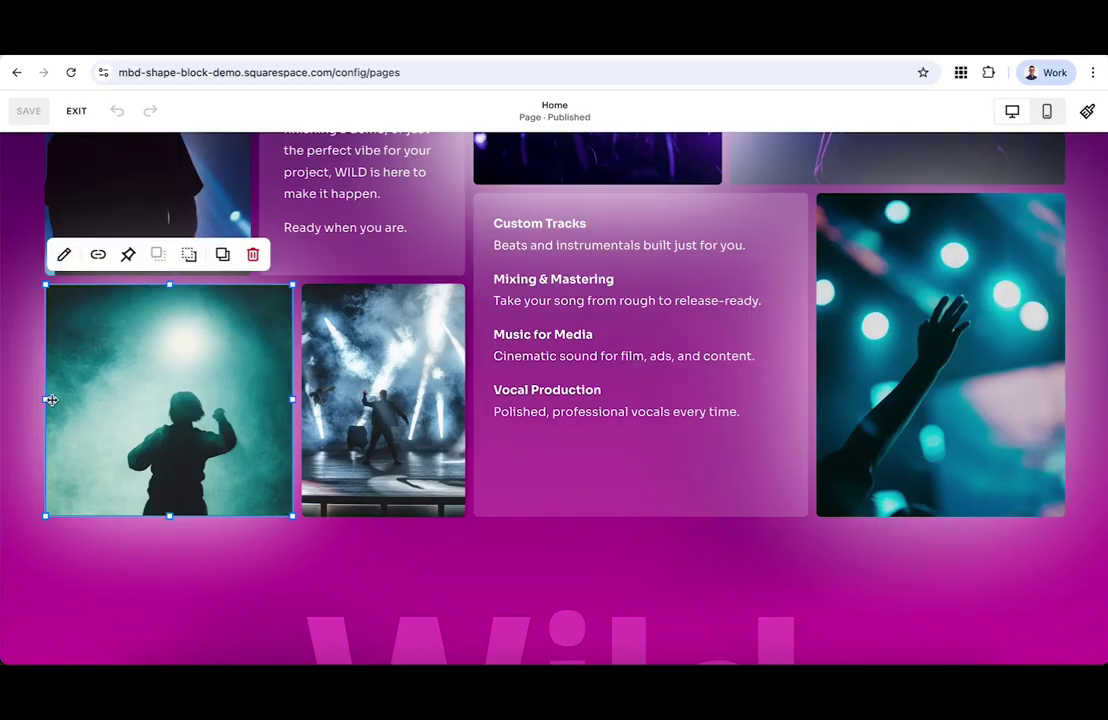
drag(50, 400, 131, 398)
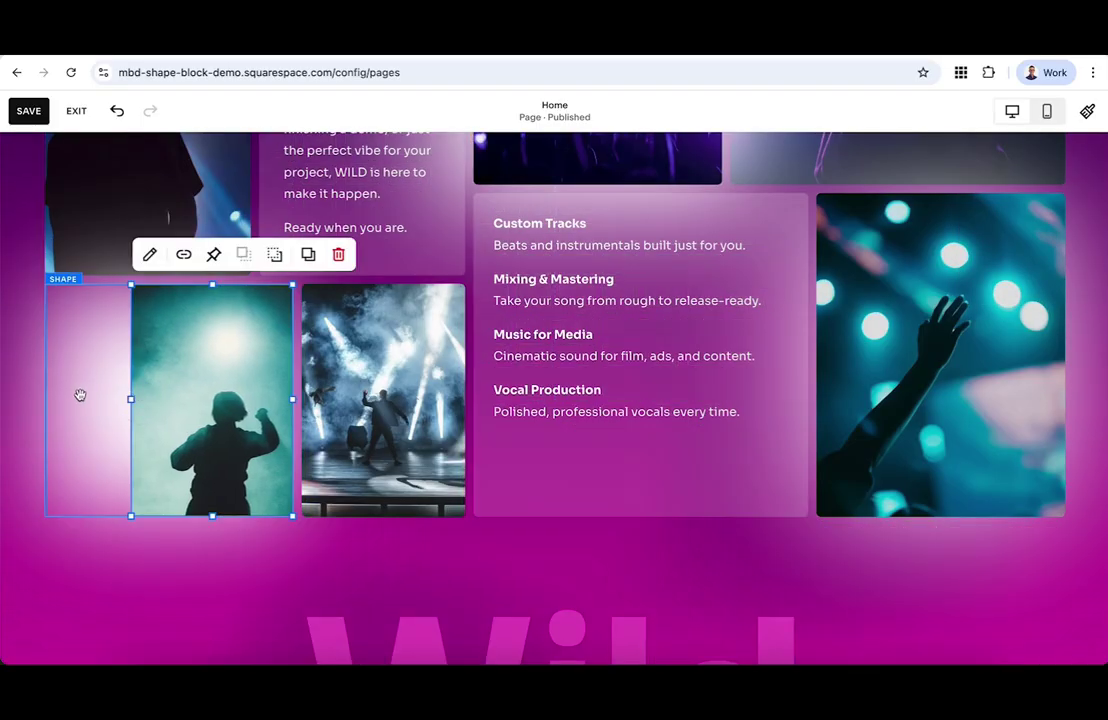
double_click(80, 395)
scroll(377, 412, down, 3)
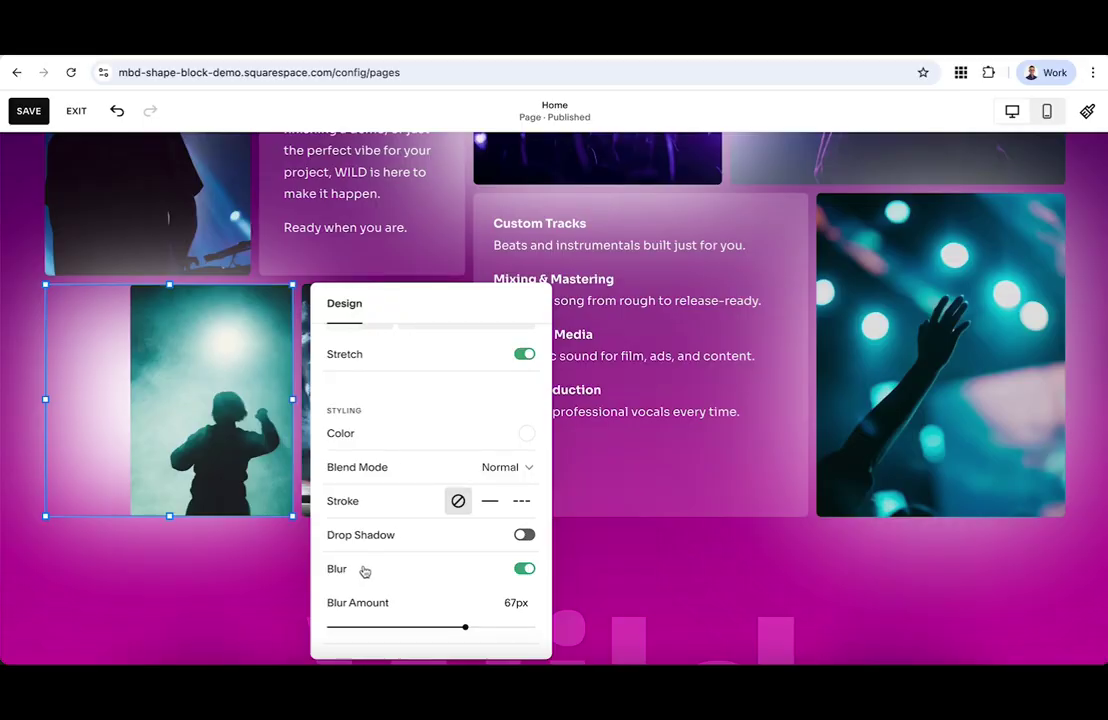
scroll(424, 572, up, 3)
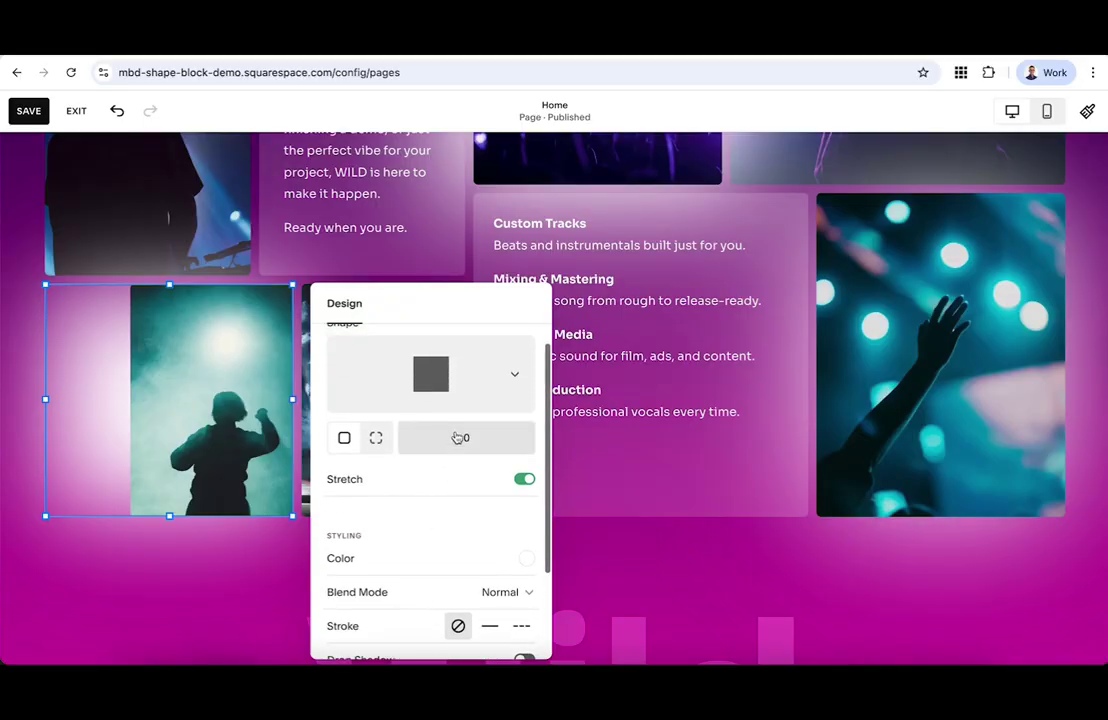
scroll(440, 552, down, 3)
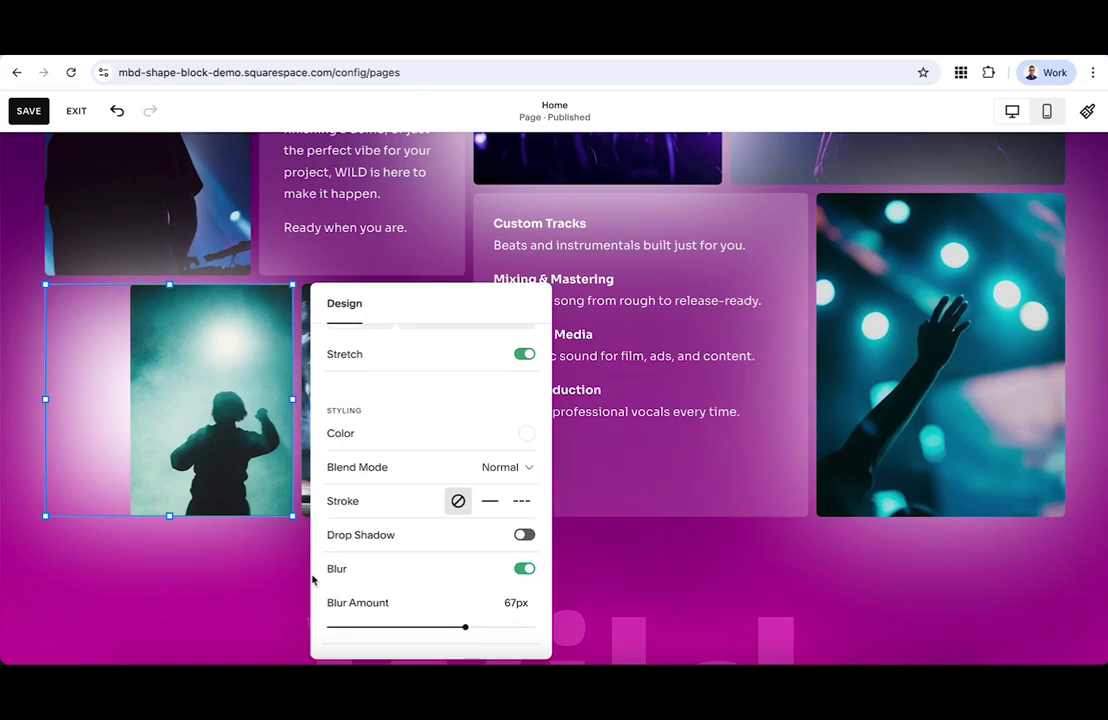
click(200, 480)
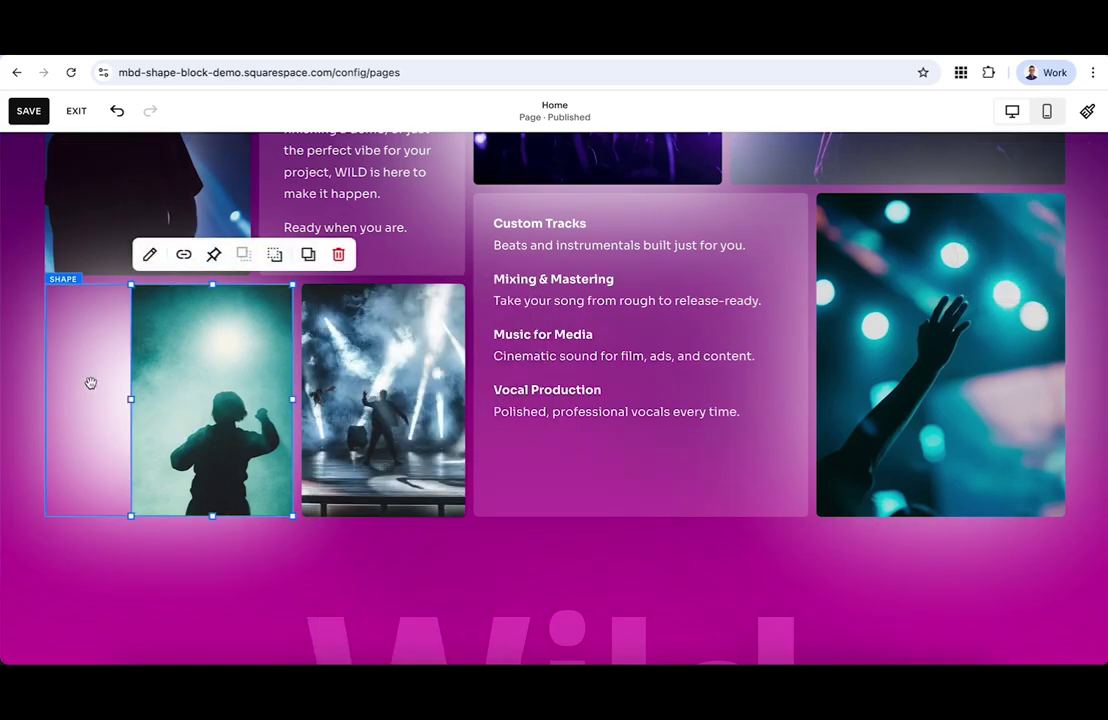
drag(131, 399, 45, 399)
click(112, 579)
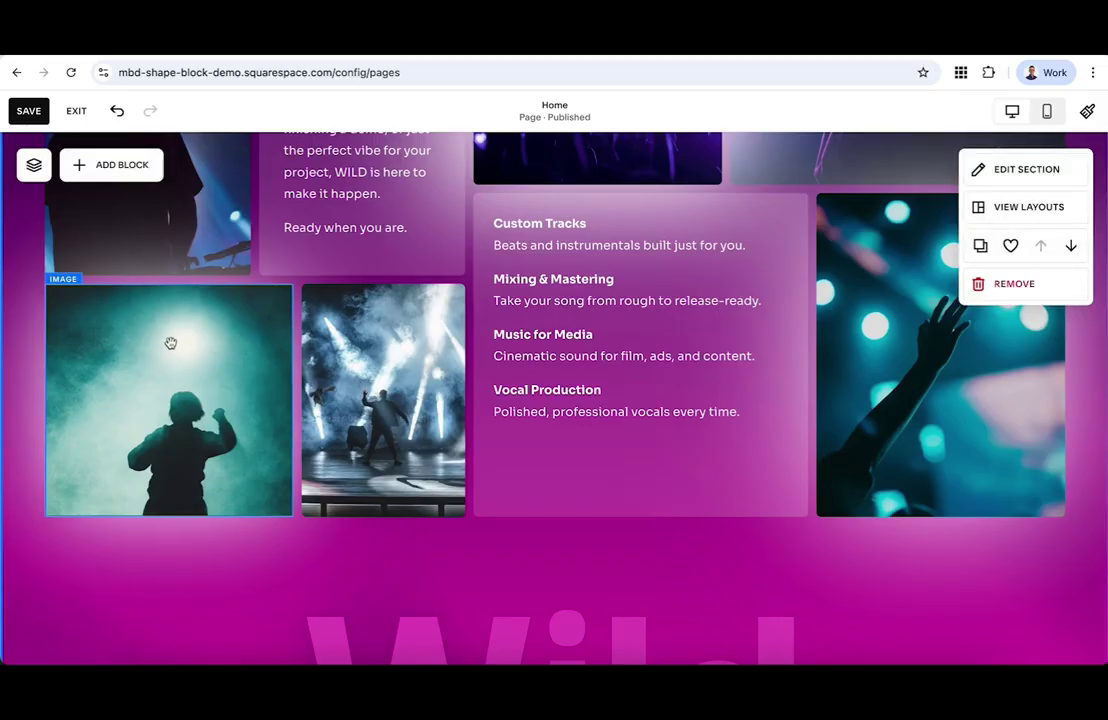
scroll(208, 341, up, 2)
scroll(208, 341, up, 2)
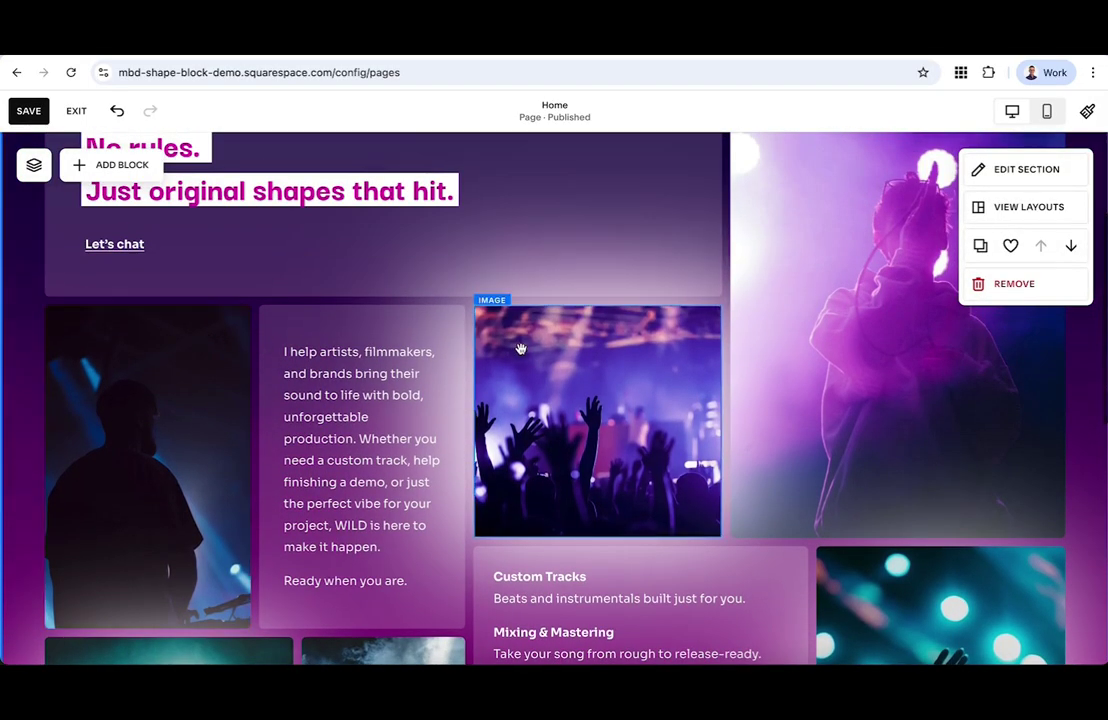
Step: Resize the concert crowd photo to sit over its background shape
click(490, 420)
drag(474, 422, 532, 425)
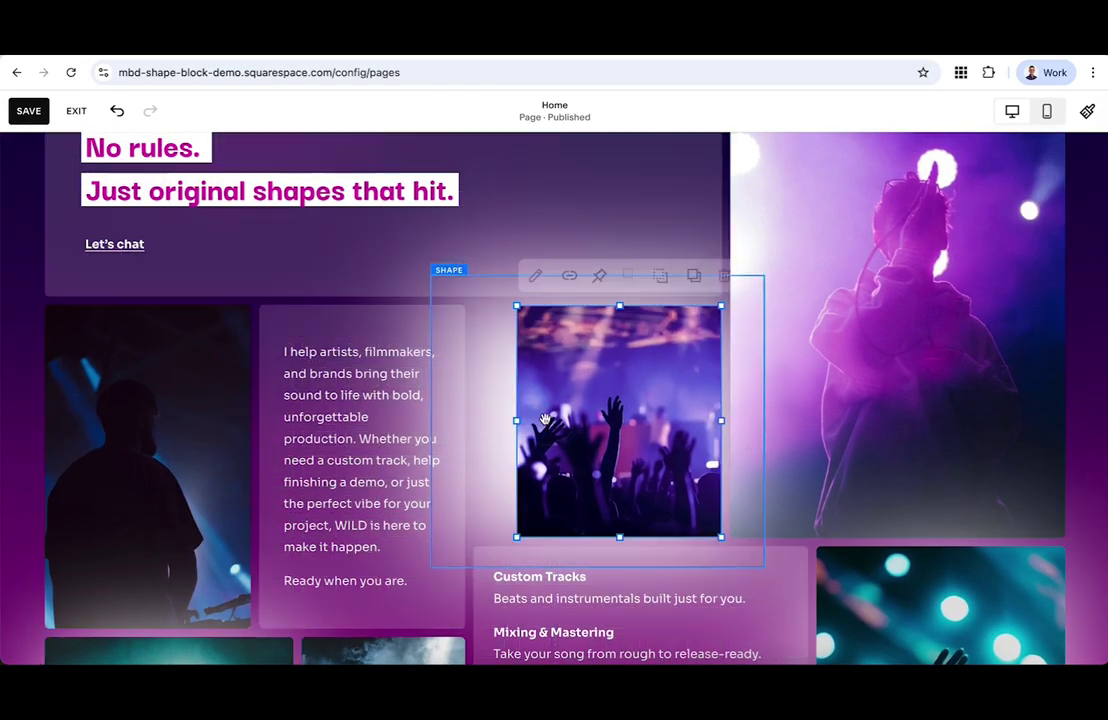
click(480, 391)
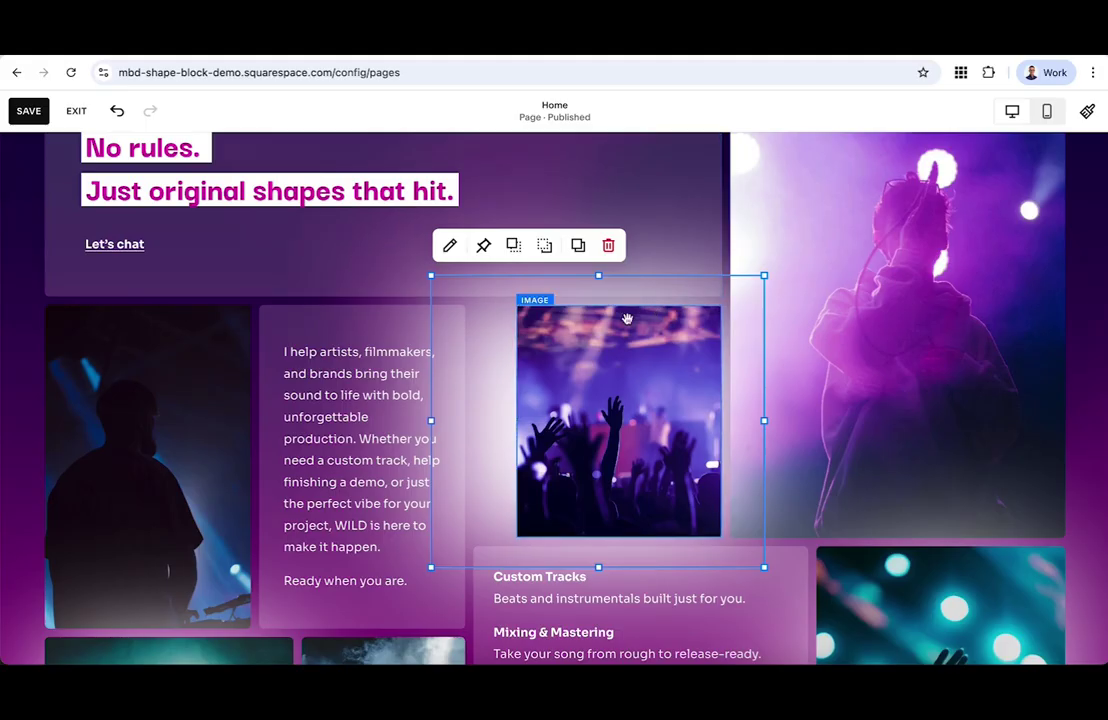
click(538, 405)
drag(512, 418, 479, 424)
Step: Inspect the top heading shape's Style Background colour options without changing them
scroll(479, 422, up, 1)
scroll(482, 330, up, 1)
click(486, 238)
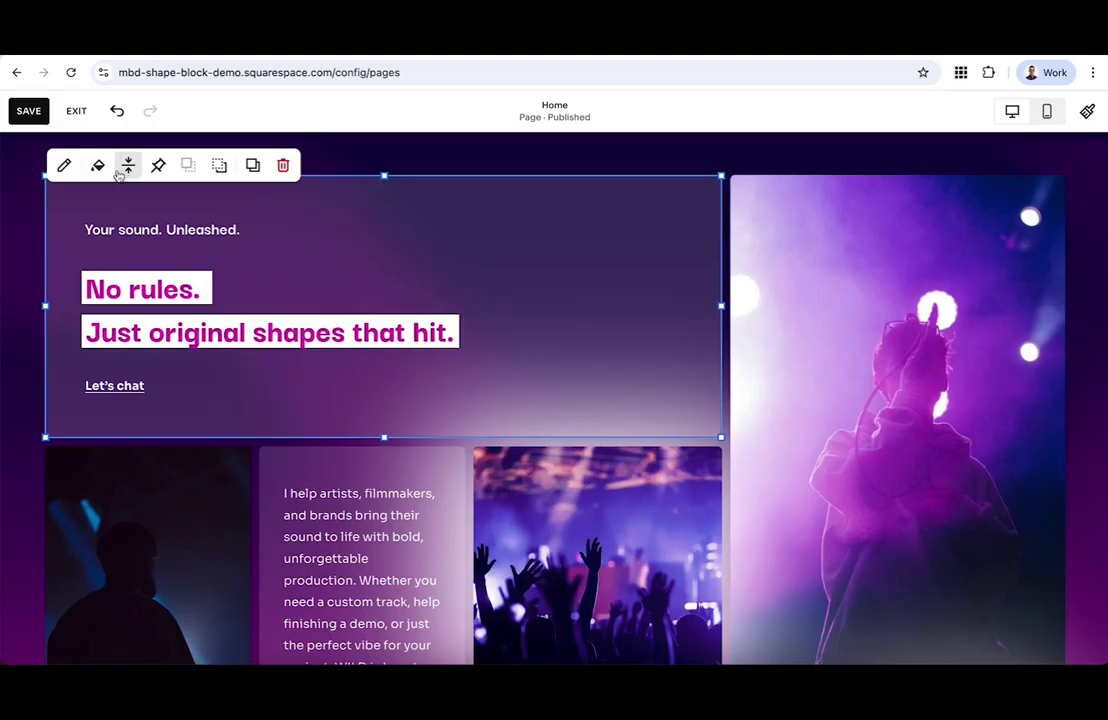
click(98, 165)
click(948, 269)
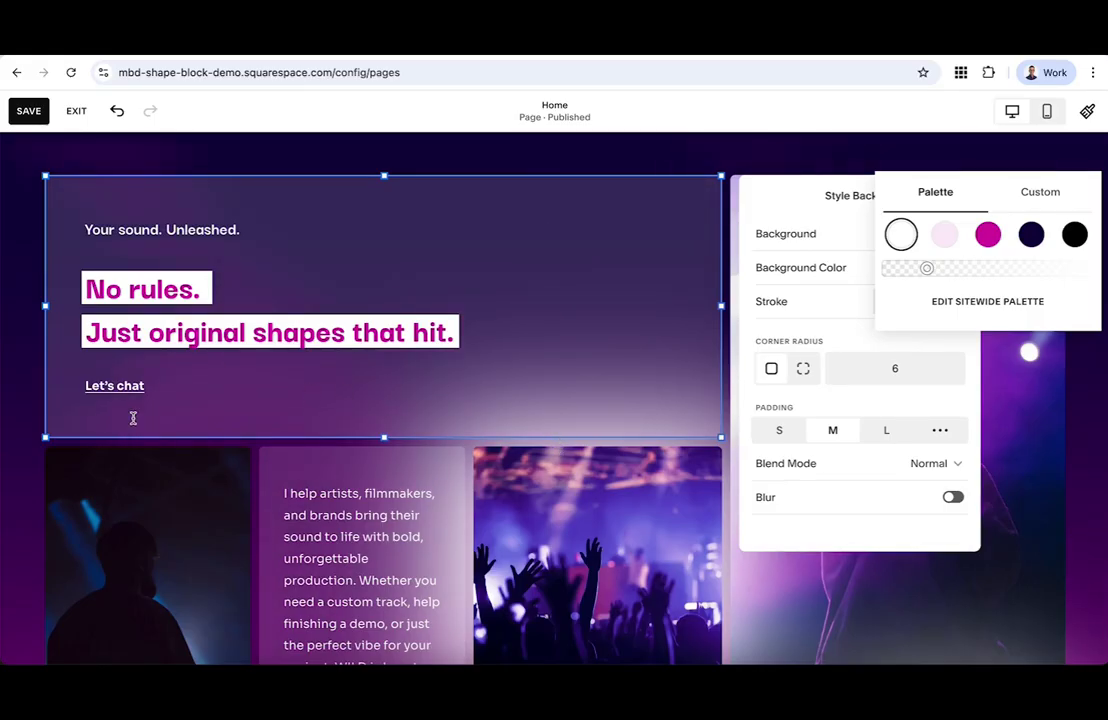
click(27, 454)
Step: Review the Home page layout, then save it and return to the Pages list
scroll(366, 354, down, 2)
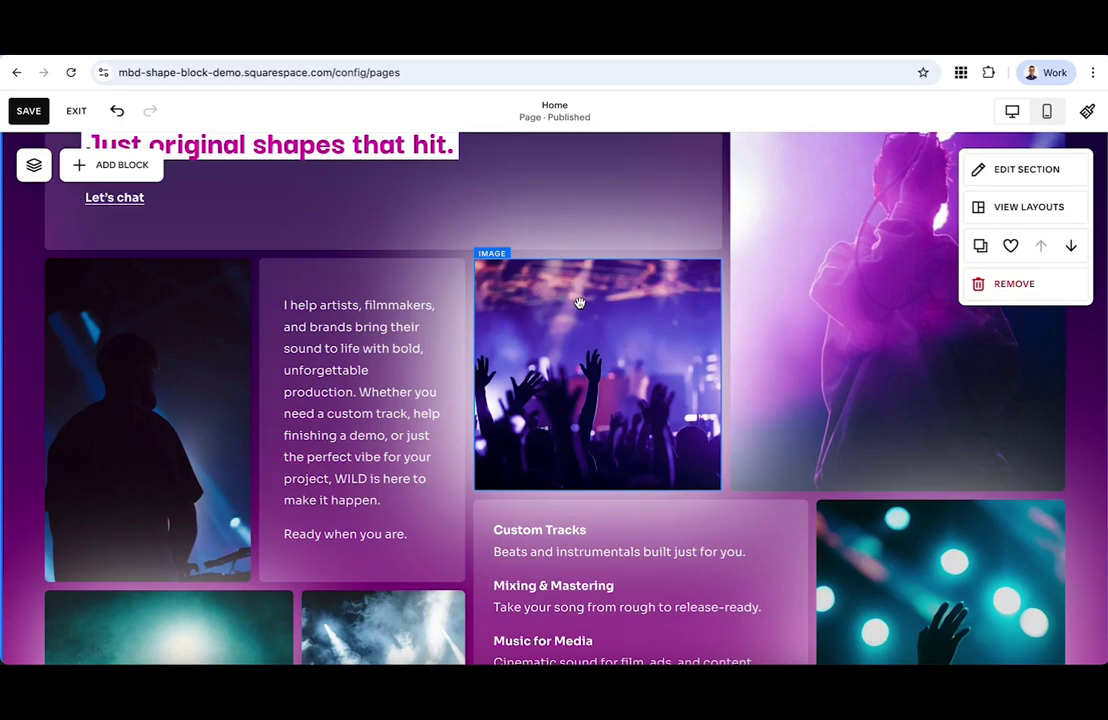
scroll(579, 302, up, 1)
scroll(579, 302, down, 1)
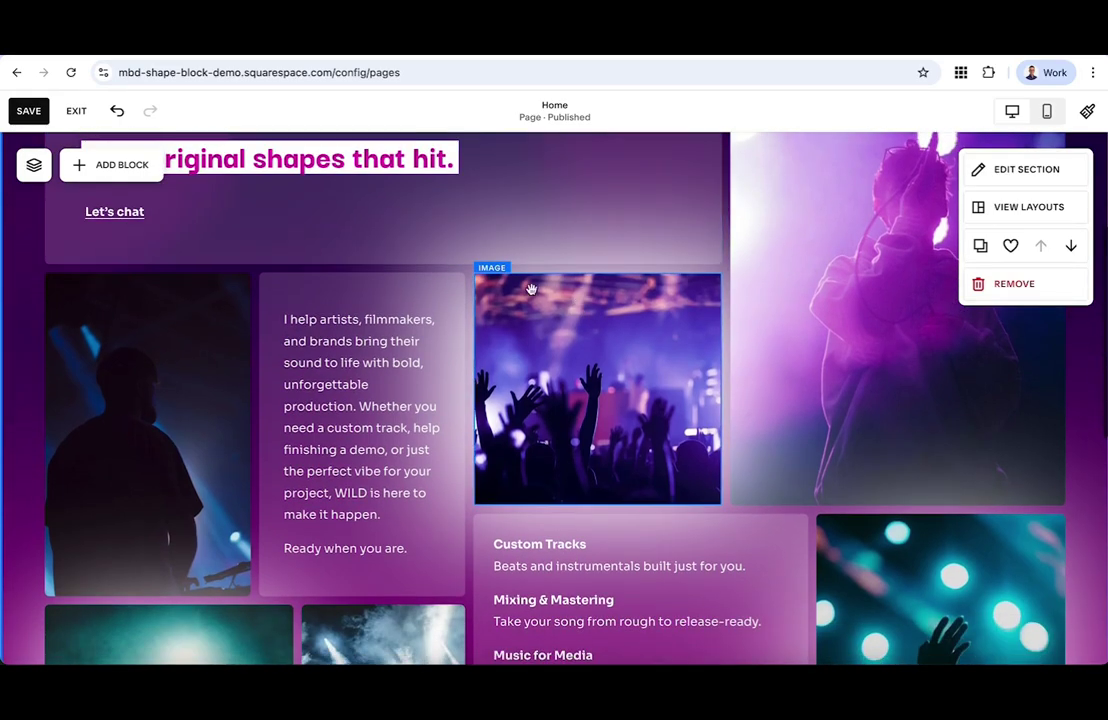
scroll(523, 352, down, 1)
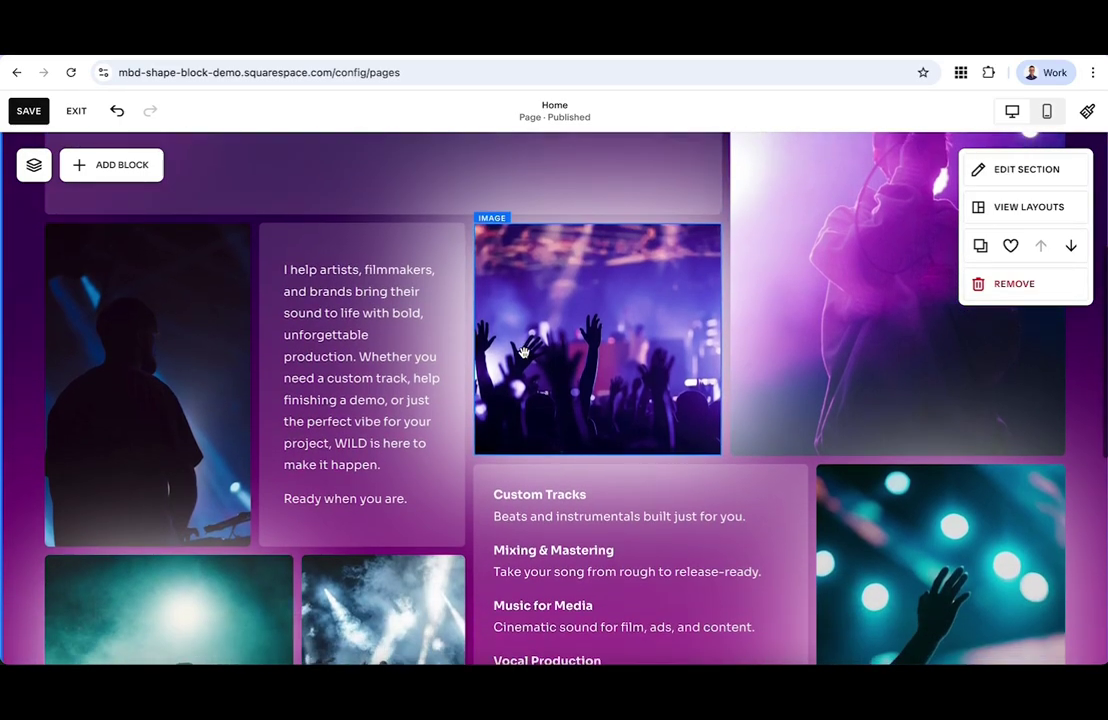
scroll(564, 284, down, 5)
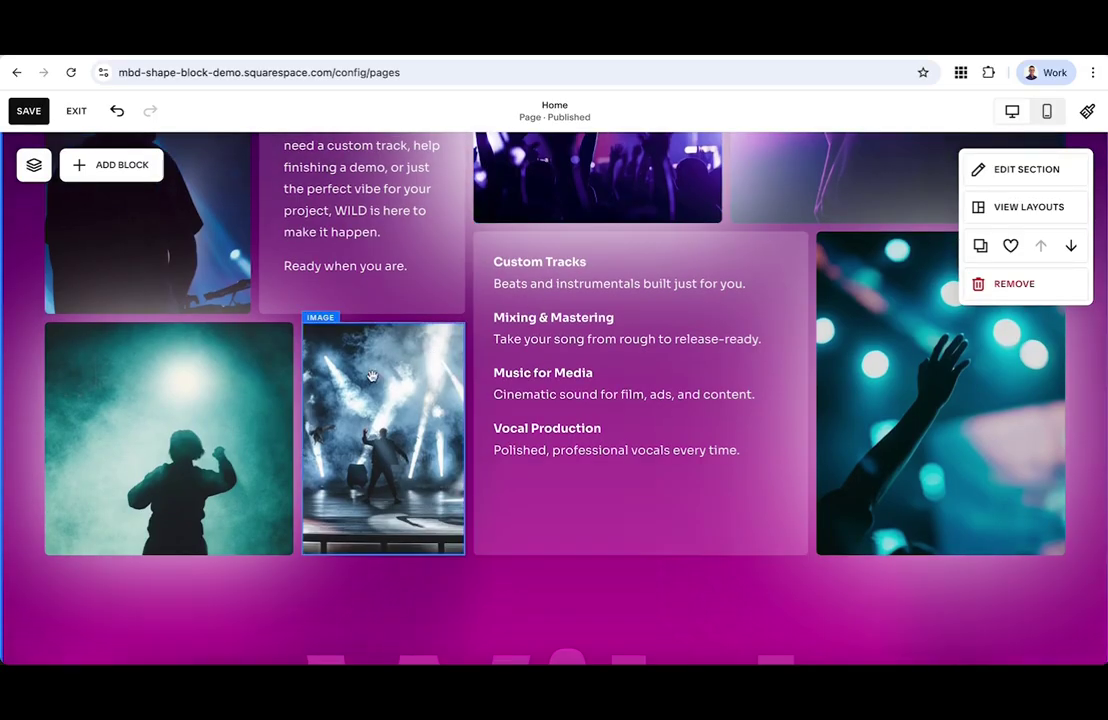
scroll(246, 402, up, 1)
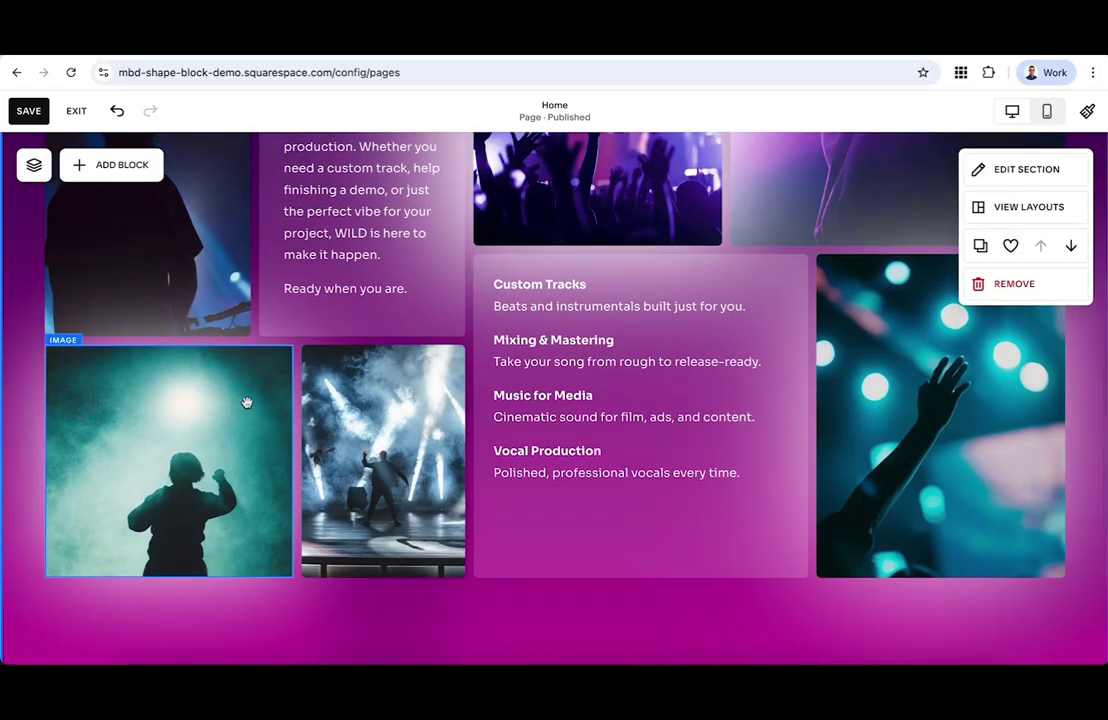
scroll(246, 402, up, 5)
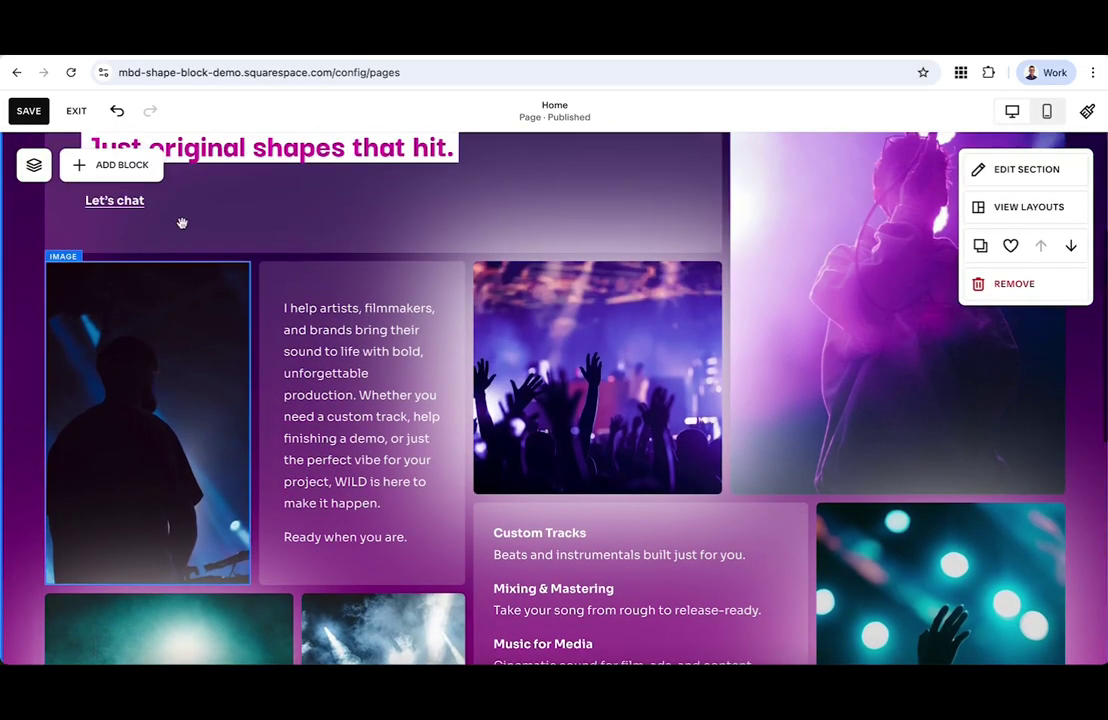
click(29, 111)
click(72, 111)
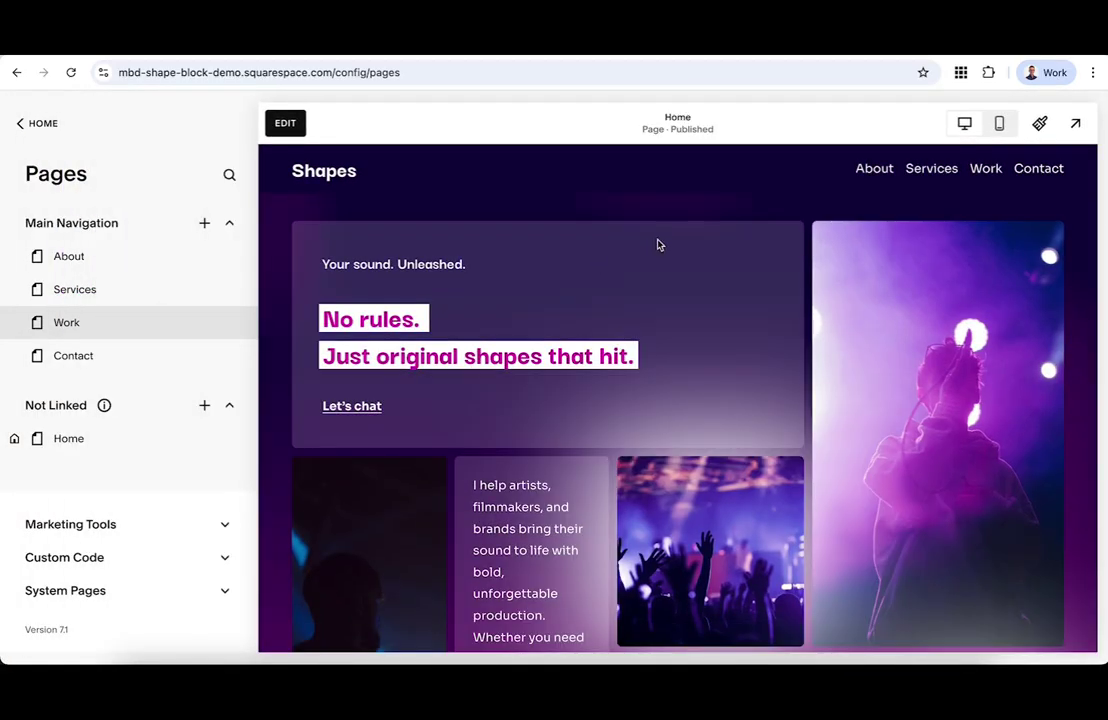
click(866, 170)
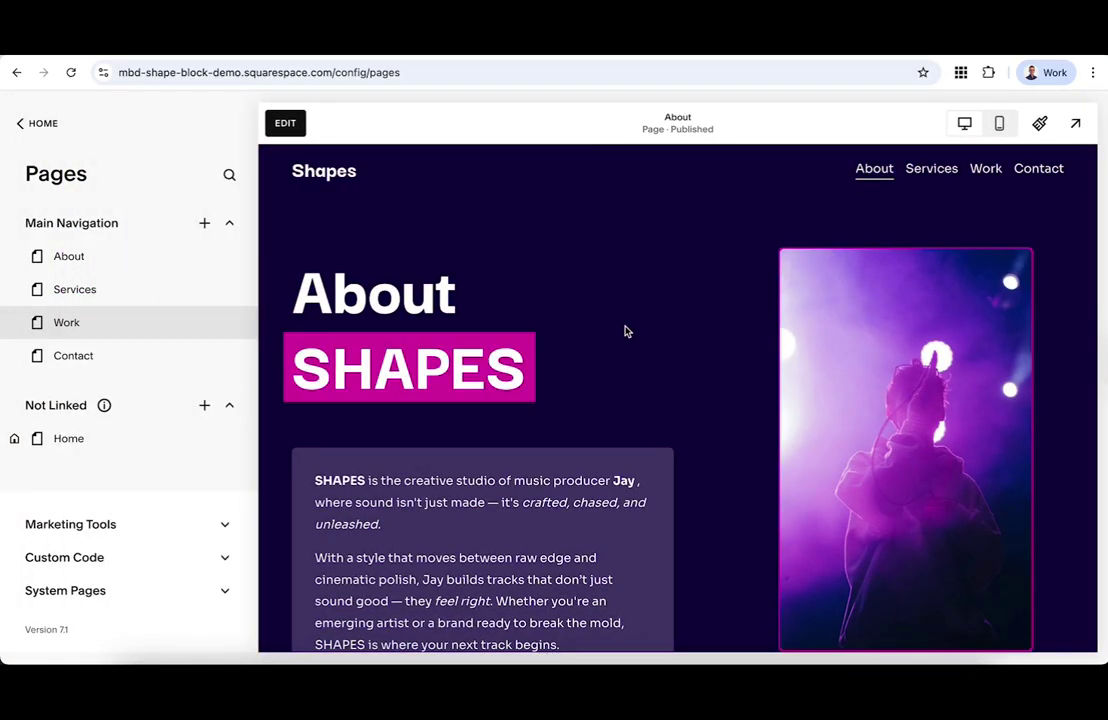
scroll(626, 331, down, 5)
scroll(626, 331, down, 1)
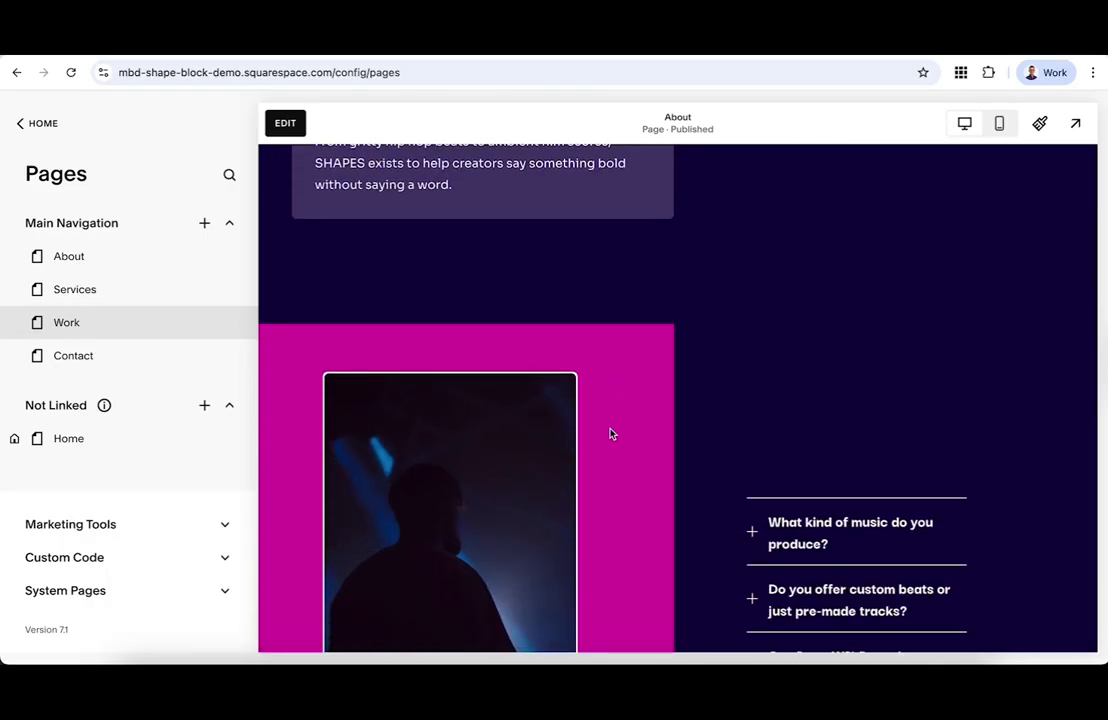
scroll(617, 398, down, 3)
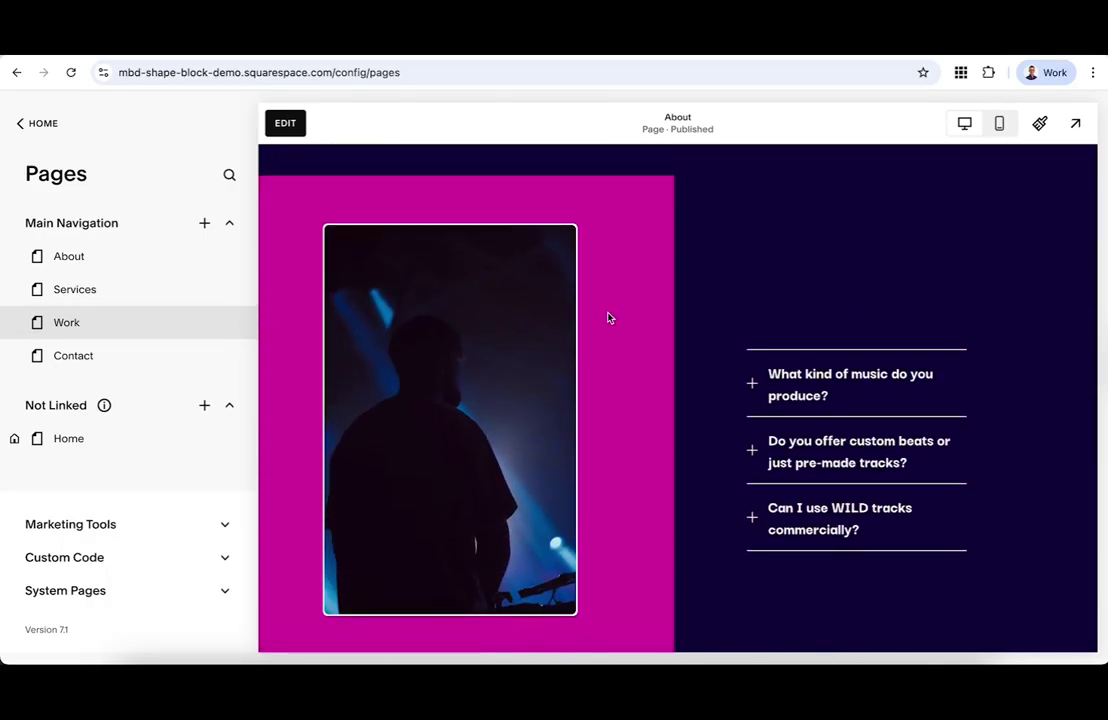
scroll(617, 322, up, 6)
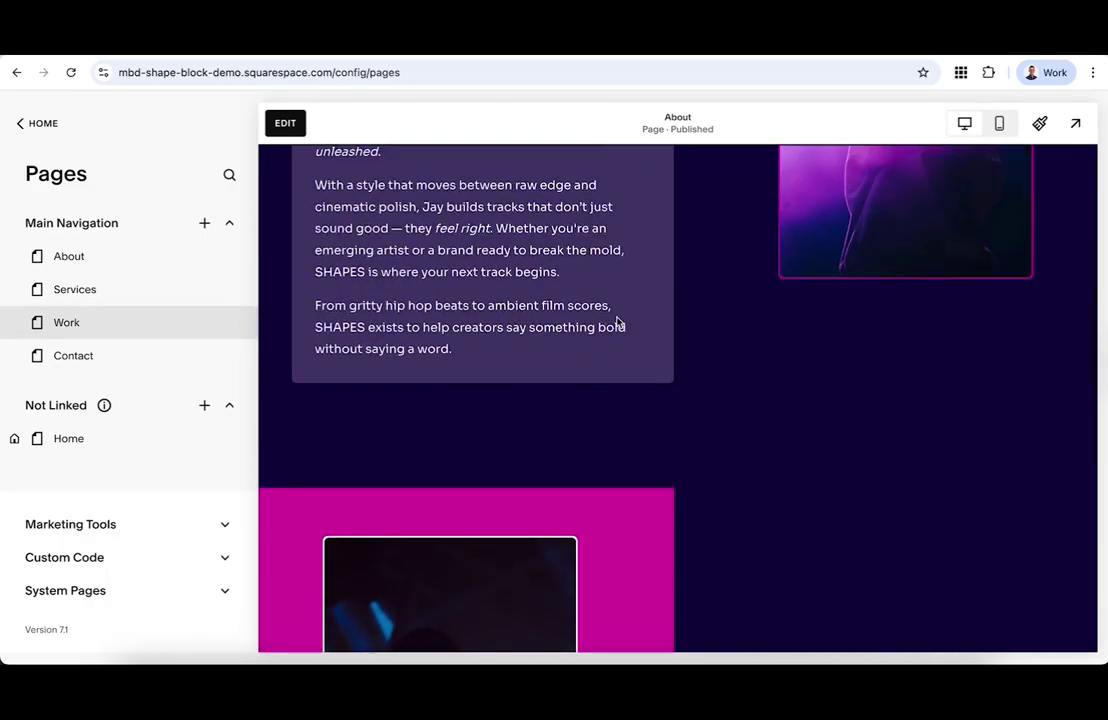
click(927, 170)
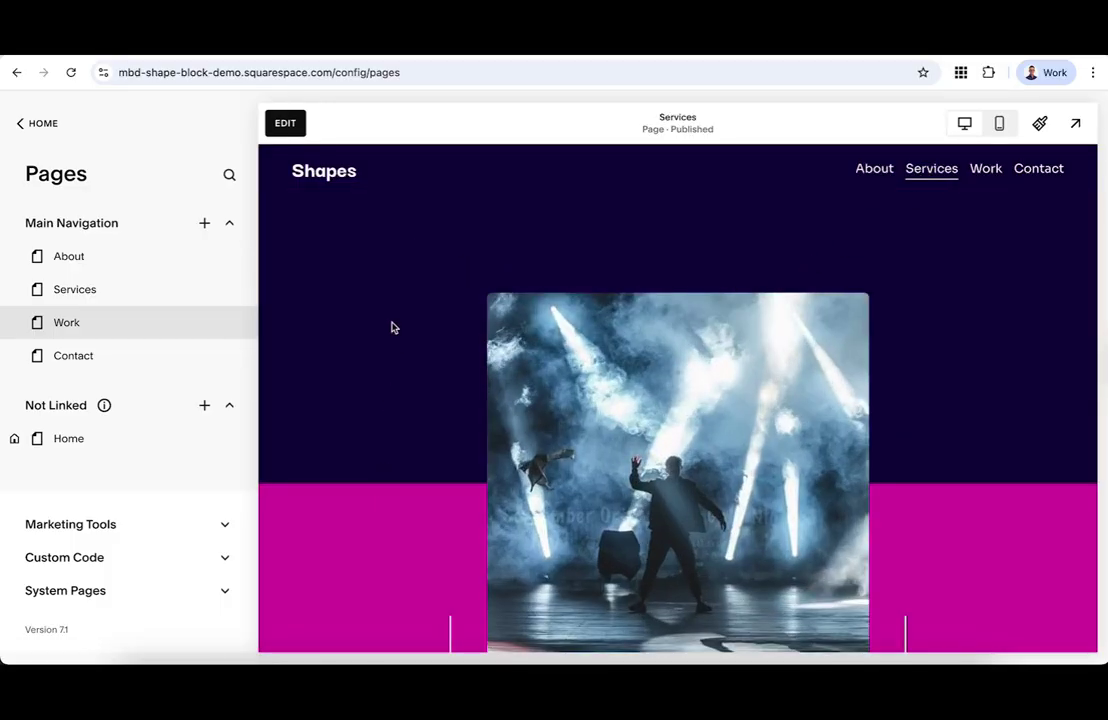
scroll(393, 322, down, 4)
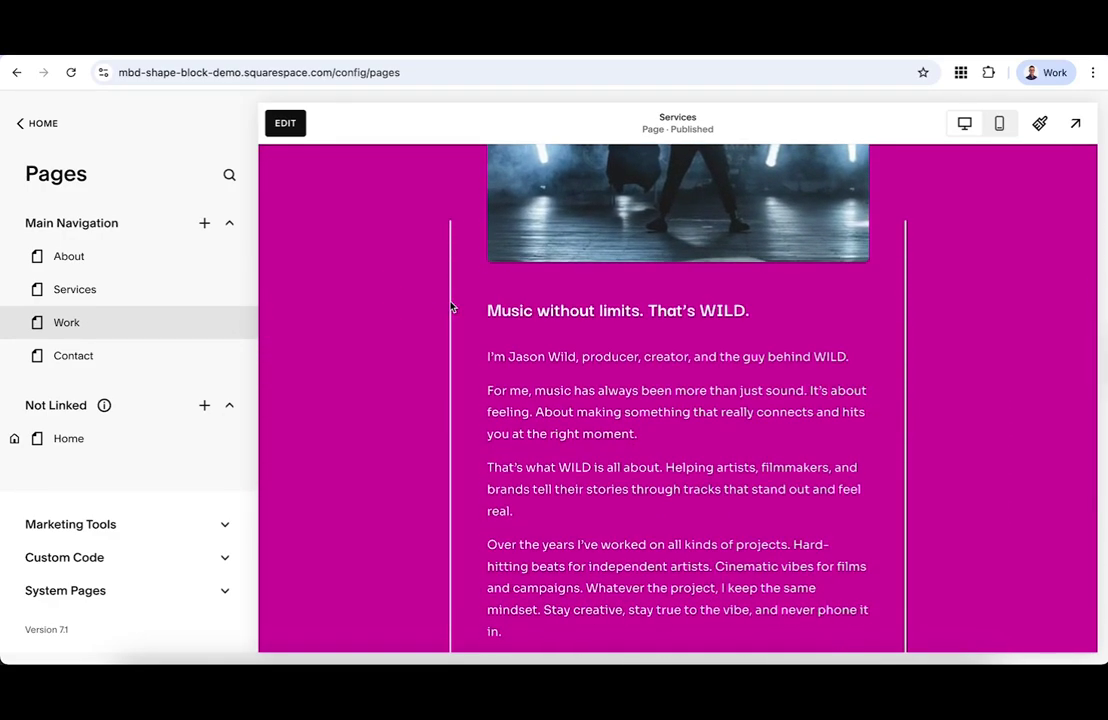
scroll(451, 307, up, 5)
click(995, 173)
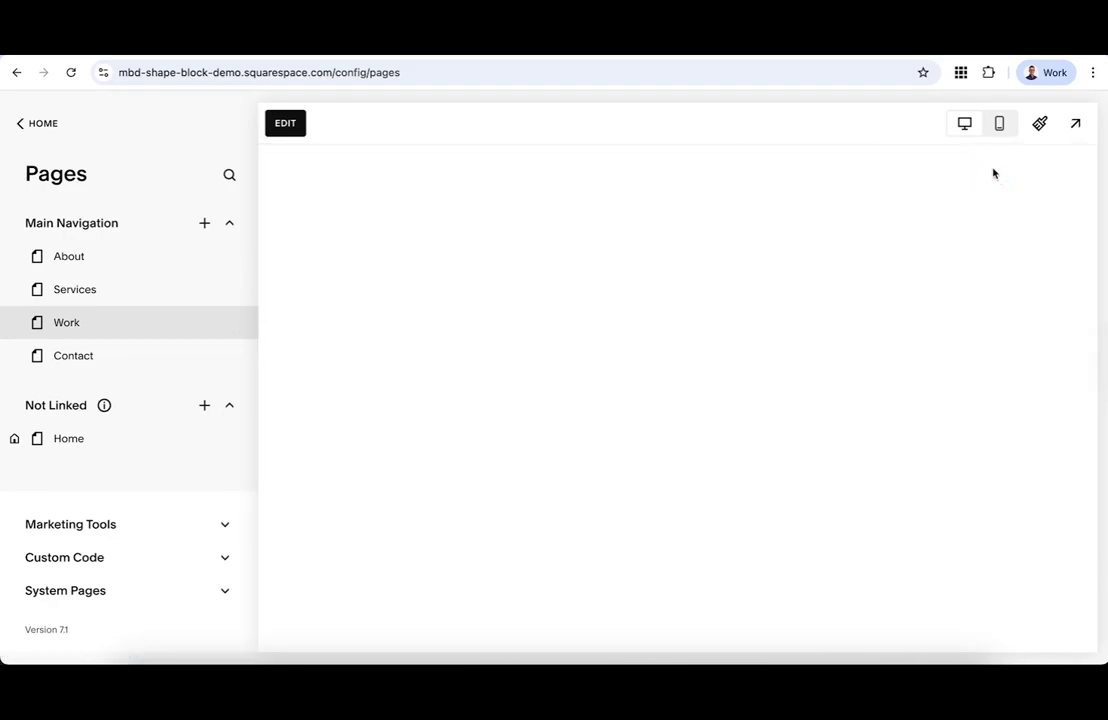
scroll(370, 303, down, 3)
scroll(370, 303, down, 6)
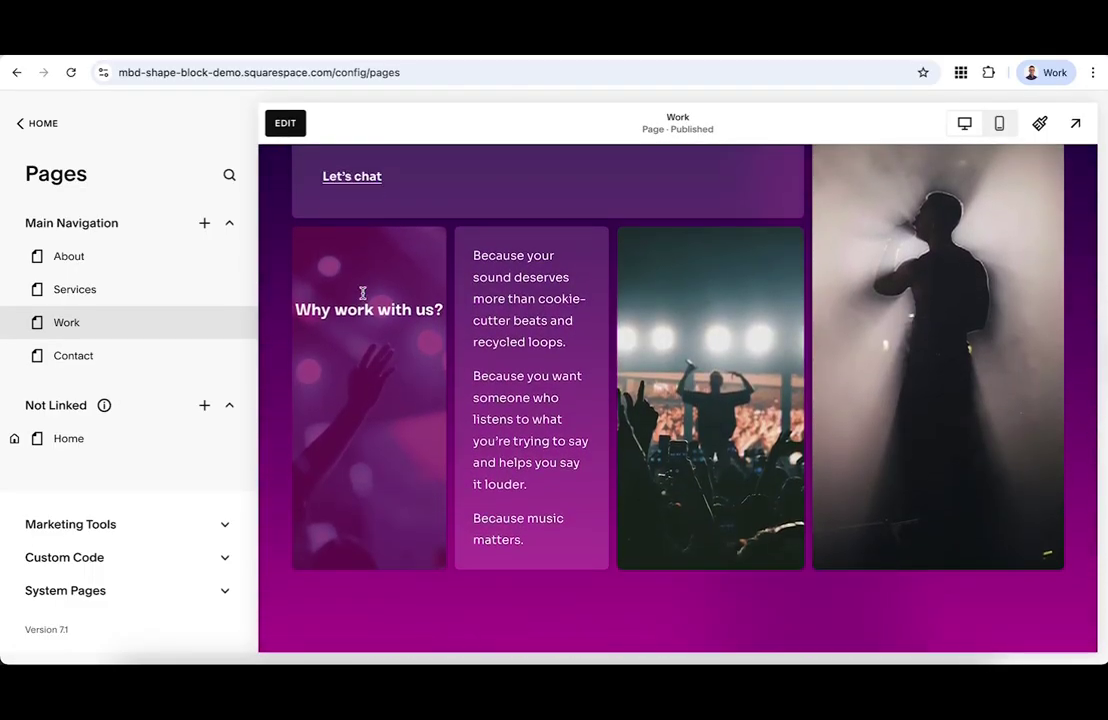
scroll(361, 388, up, 8)
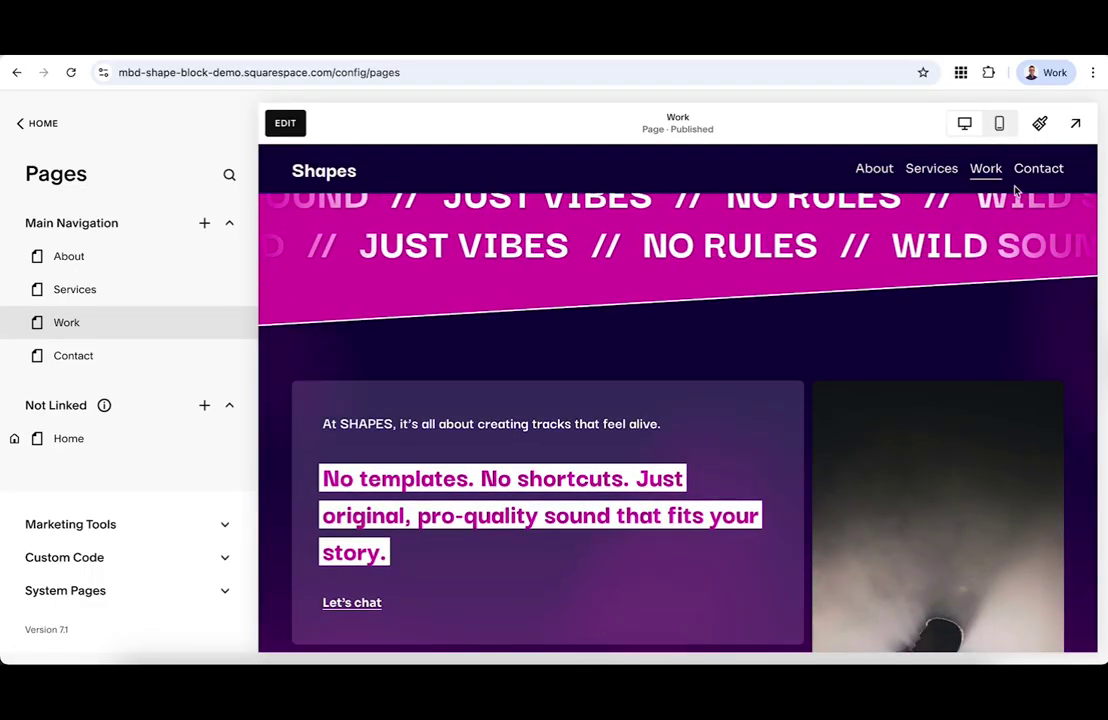
click(1040, 168)
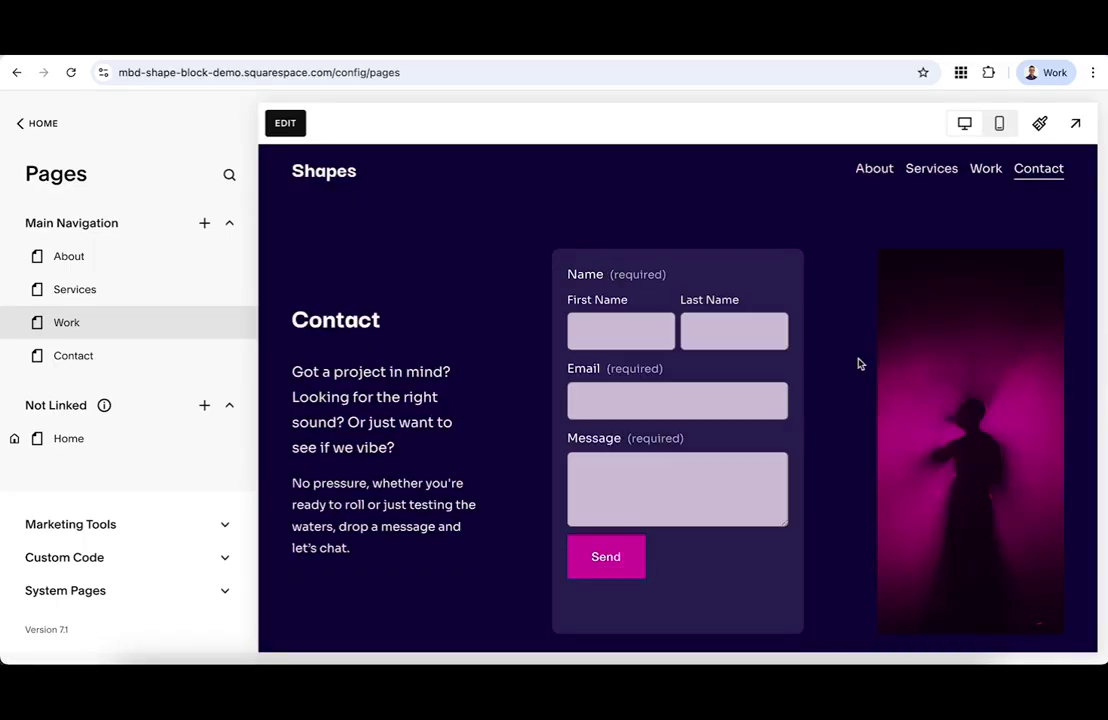
scroll(858, 363, down, 1)
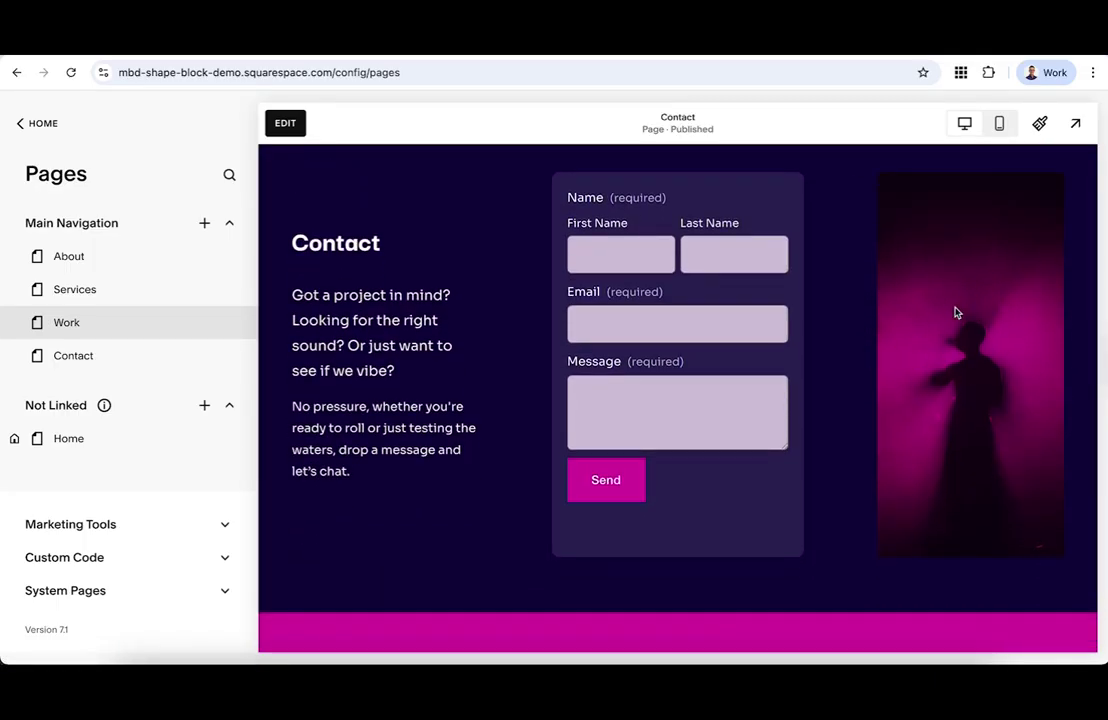
scroll(371, 371, up, 2)
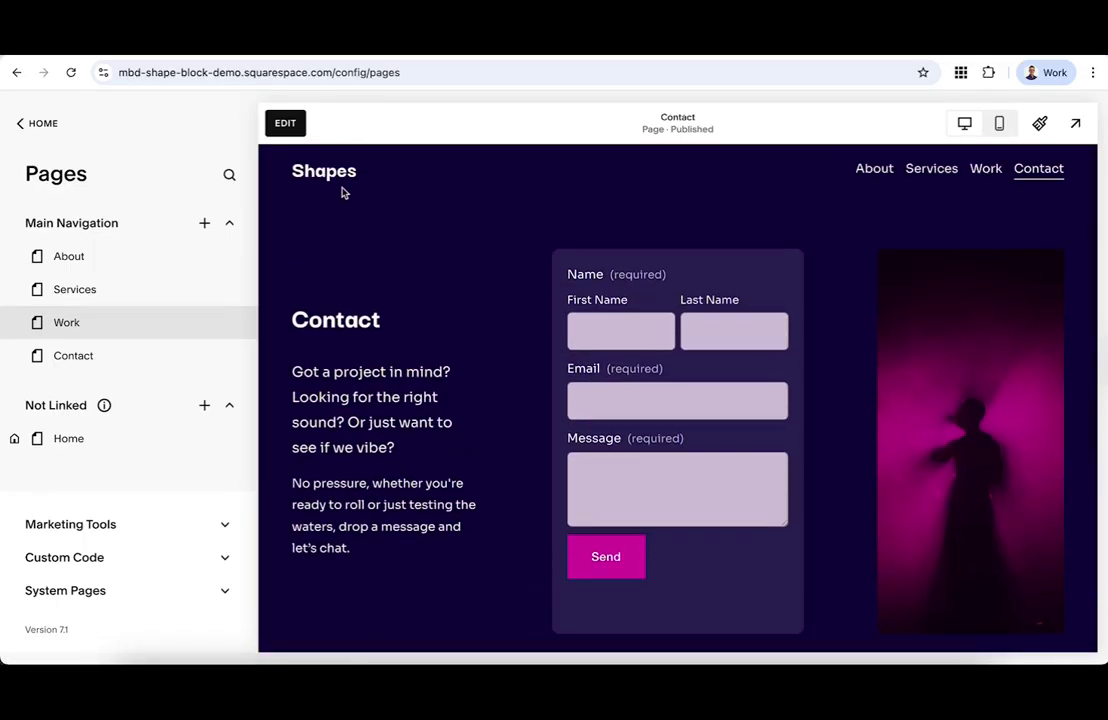
click(335, 179)
scroll(335, 300, down, 5)
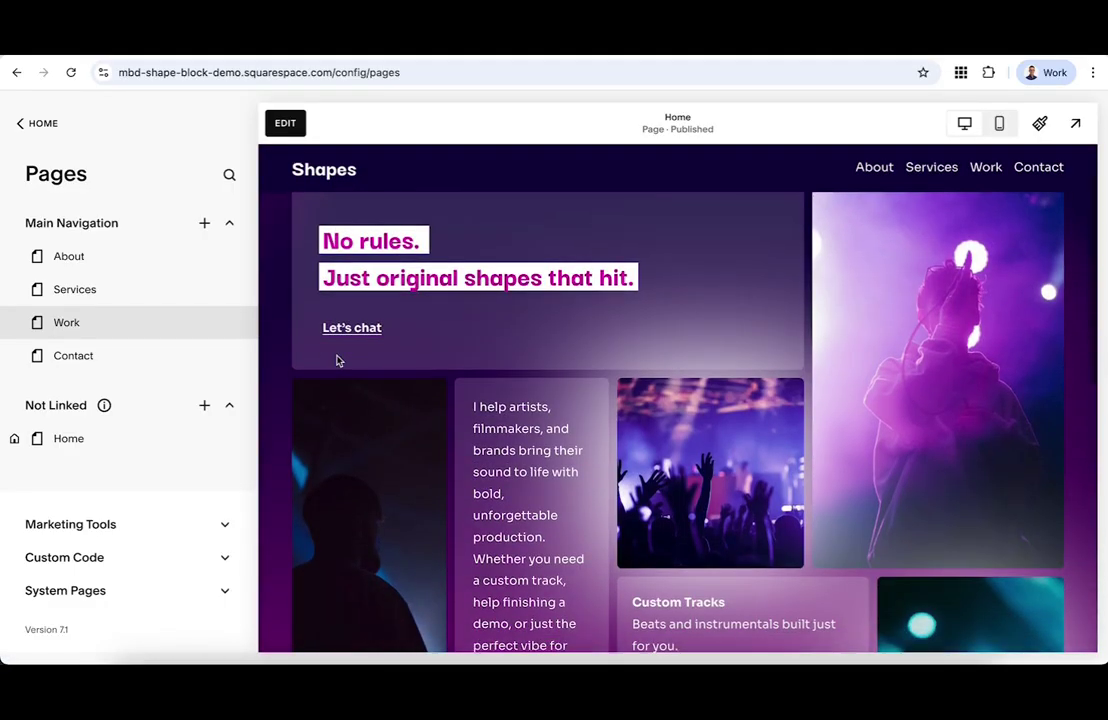
scroll(337, 361, down, 3)
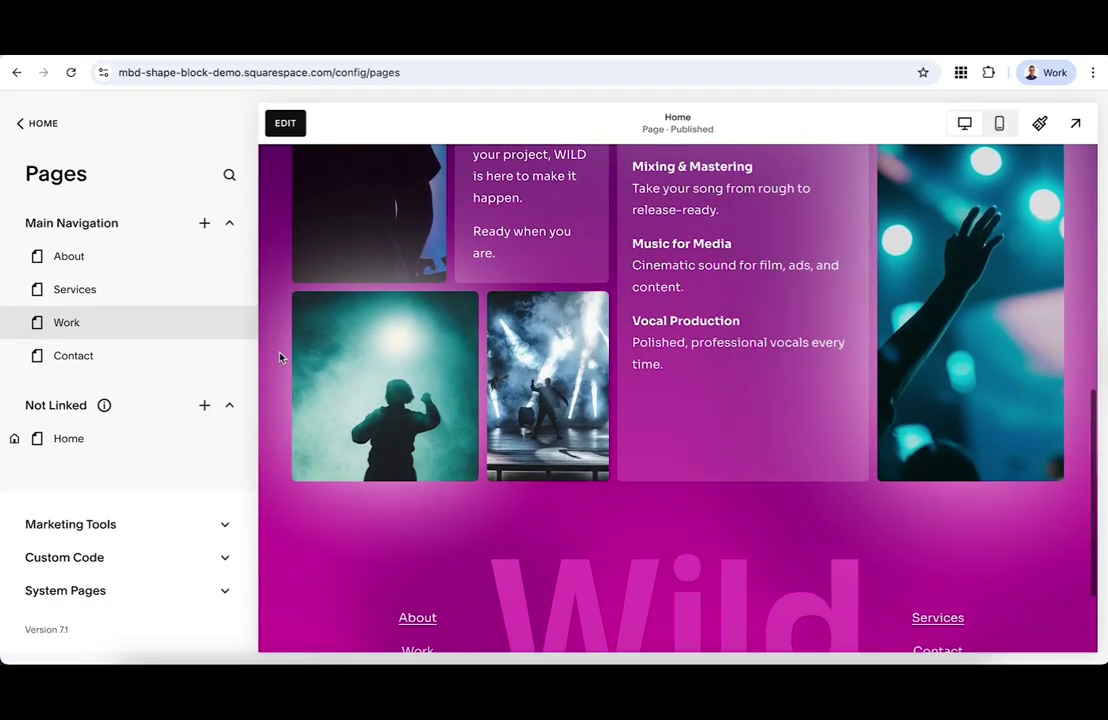